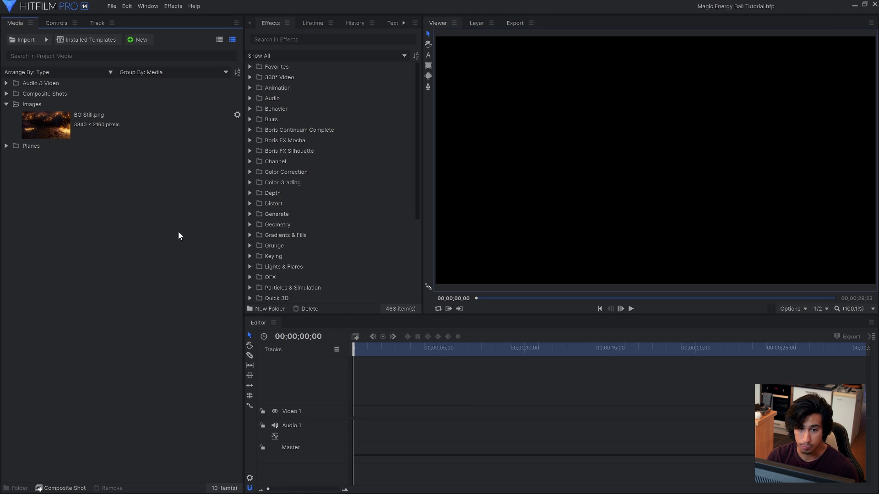
# Create a composite shot named 'Energy Ball Core' with a custom 1920×1920 frame
pyautogui.click(138, 41)
pyautogui.click(139, 50)
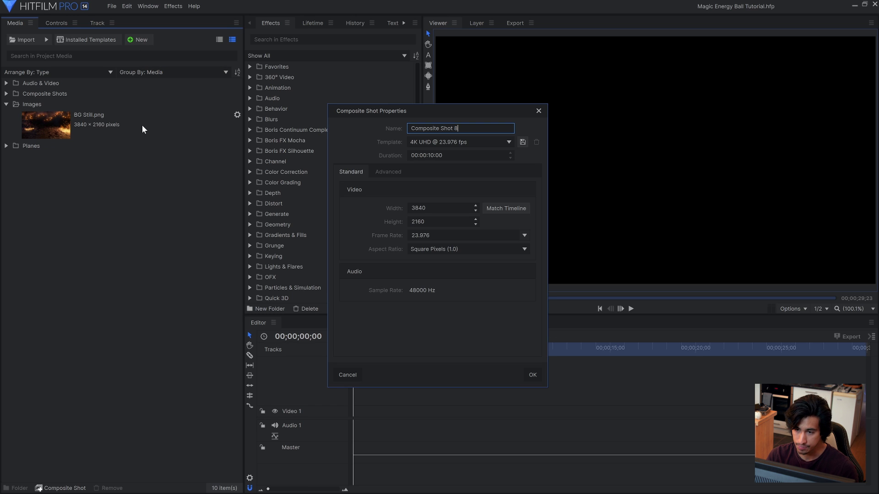
pyautogui.hotkey('ctrl', 'a')
pyautogui.write('Ene')
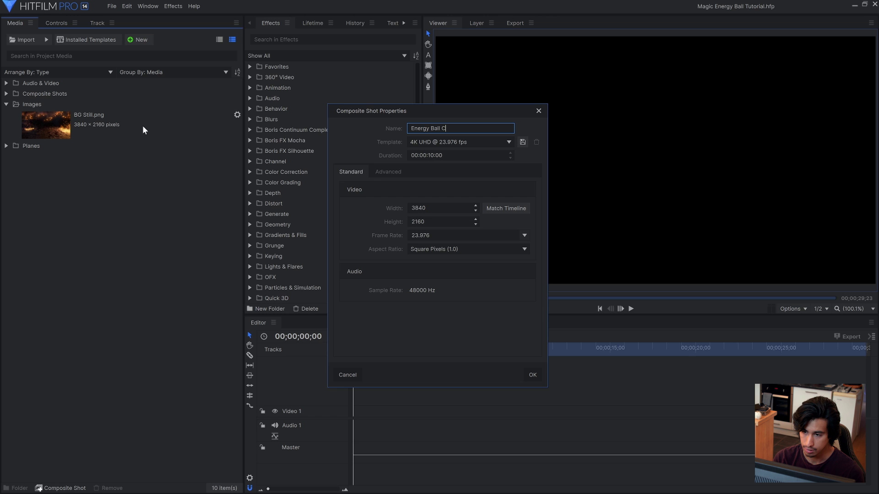
pyautogui.click(506, 142)
pyautogui.scroll(3, 479, 232)
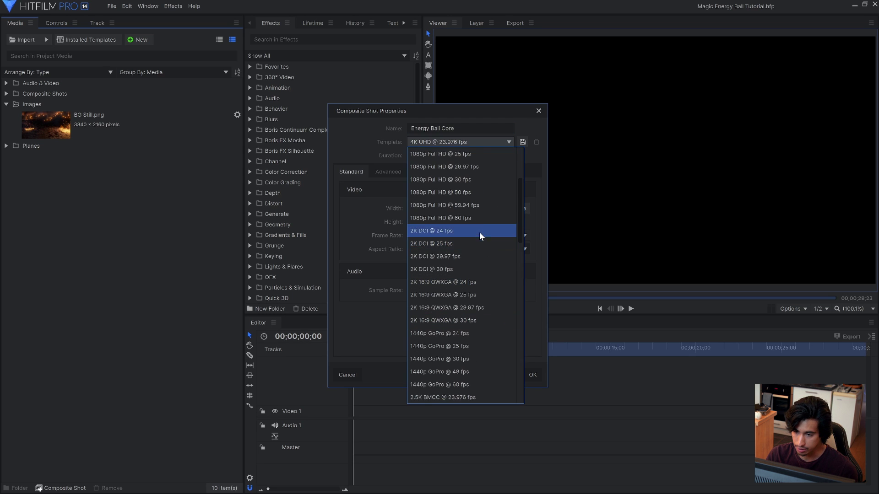
pyautogui.click(476, 167)
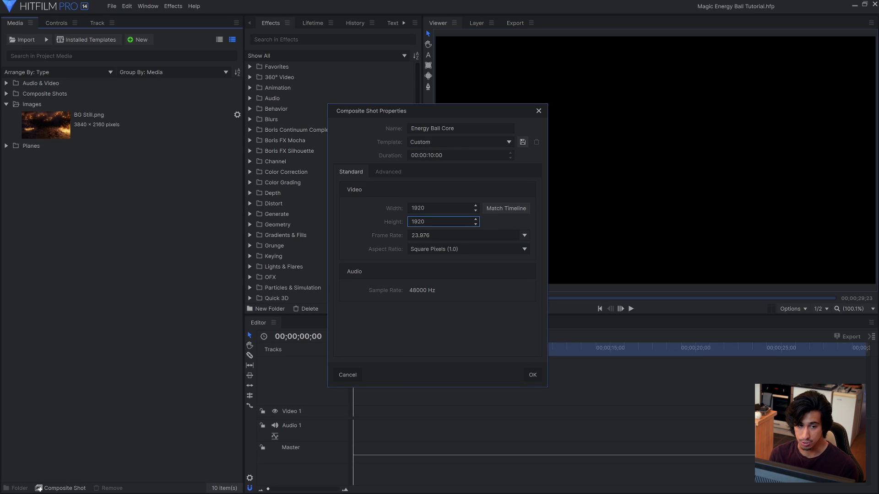
pyautogui.click(531, 374)
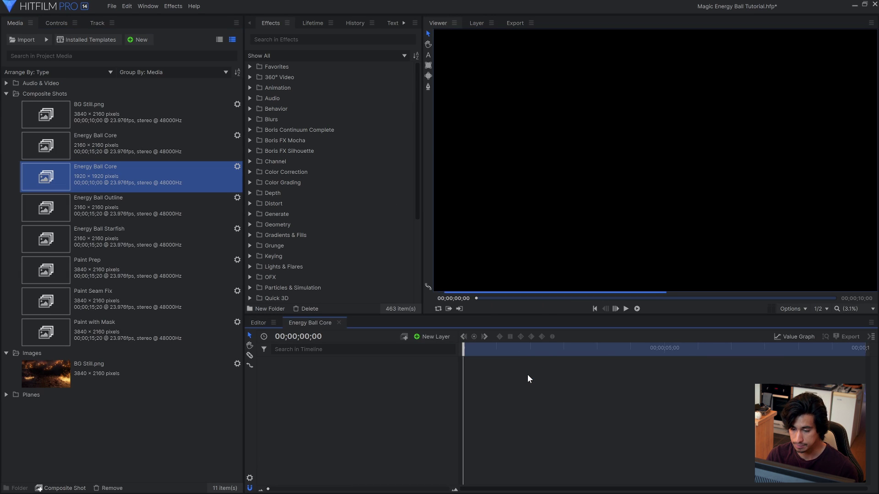
# Add a Particle Simulator layer to the shot and preview its default emission
pyautogui.click(332, 40)
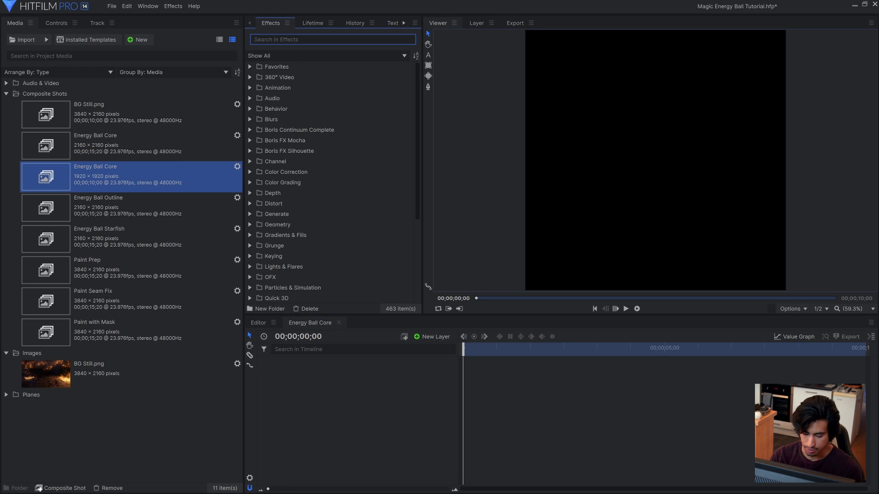
pyautogui.write('part')
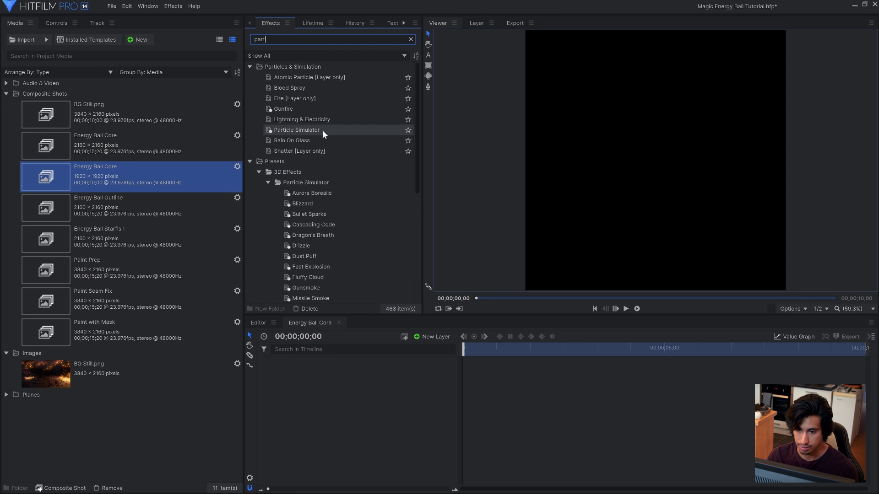
pyautogui.moveTo(322, 130); pyautogui.dragTo(383, 380)
pyautogui.press('space')
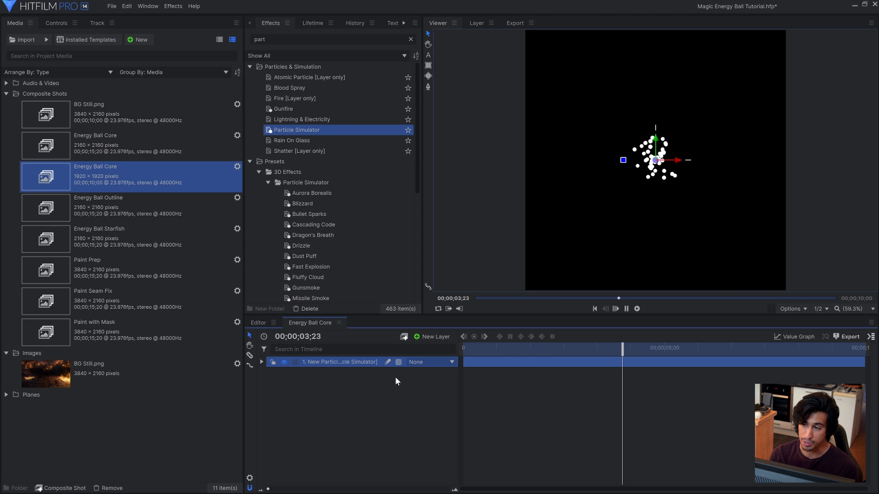
pyautogui.press('space')
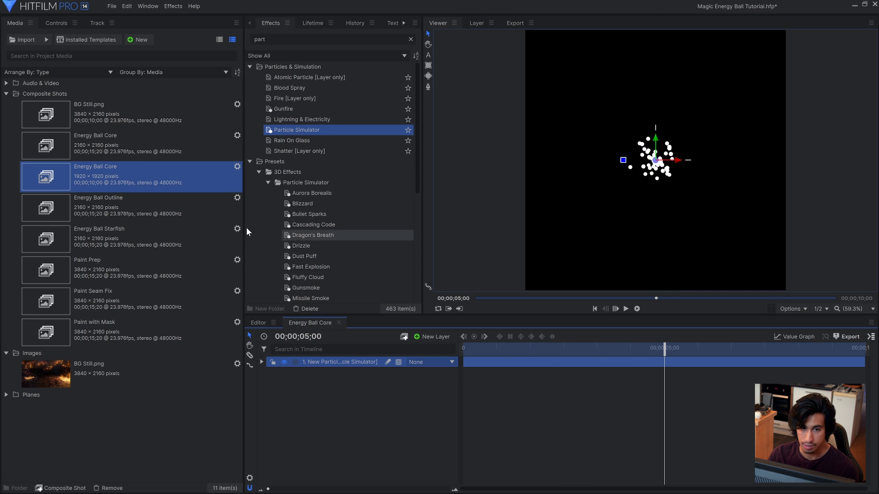
# Set the emitter shape to Circle with a 348 px radius
pyautogui.click(53, 24)
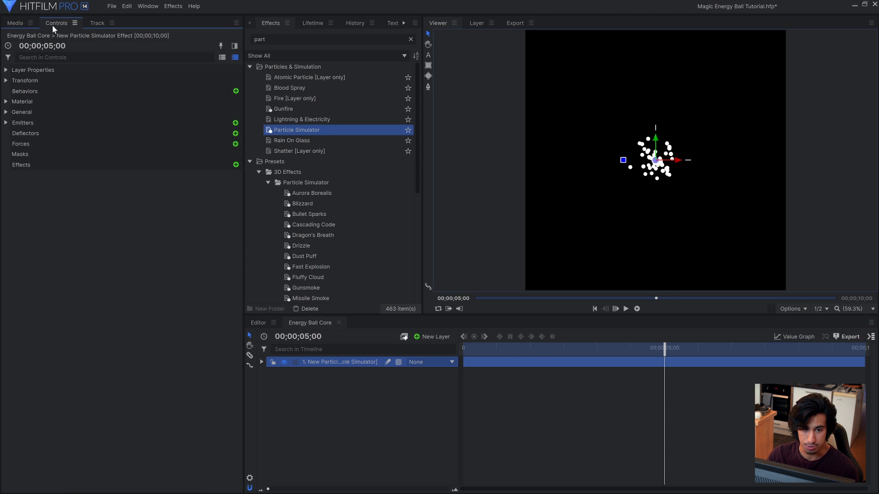
pyautogui.click(6, 123)
pyautogui.click(15, 133)
pyautogui.click(216, 143)
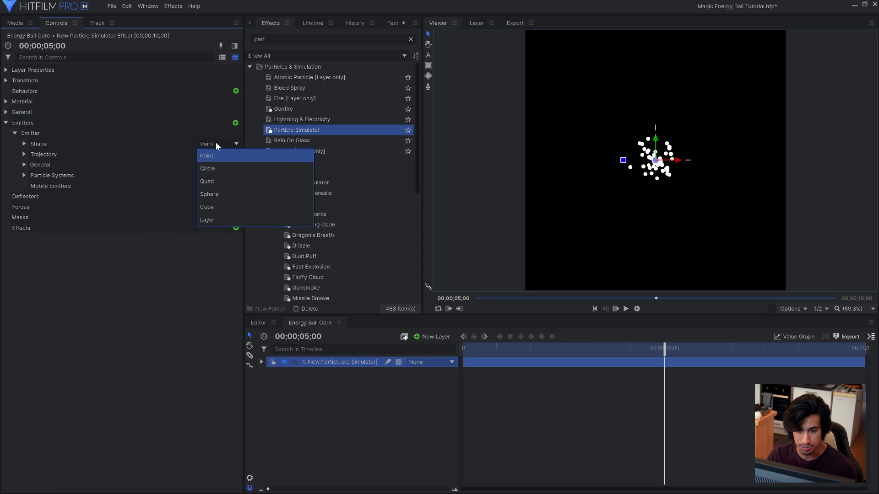
pyautogui.click(218, 168)
pyautogui.click(24, 144)
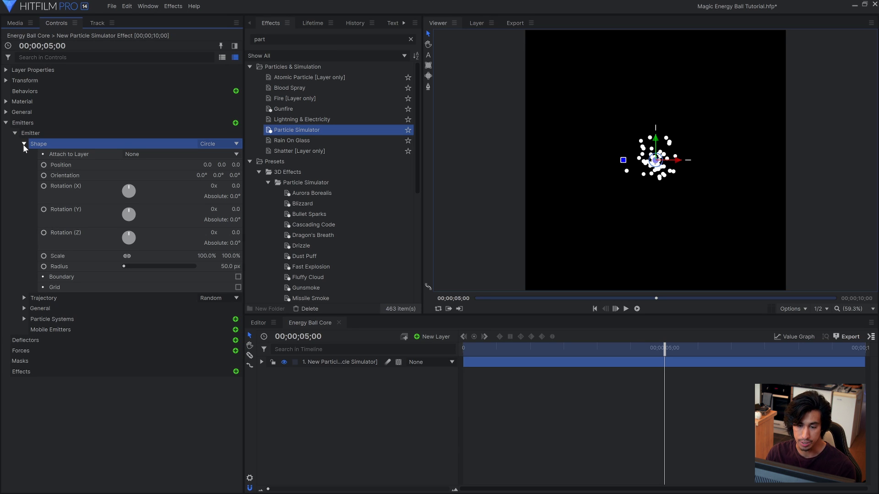
pyautogui.moveTo(227, 266); pyautogui.dragTo(293, 266)
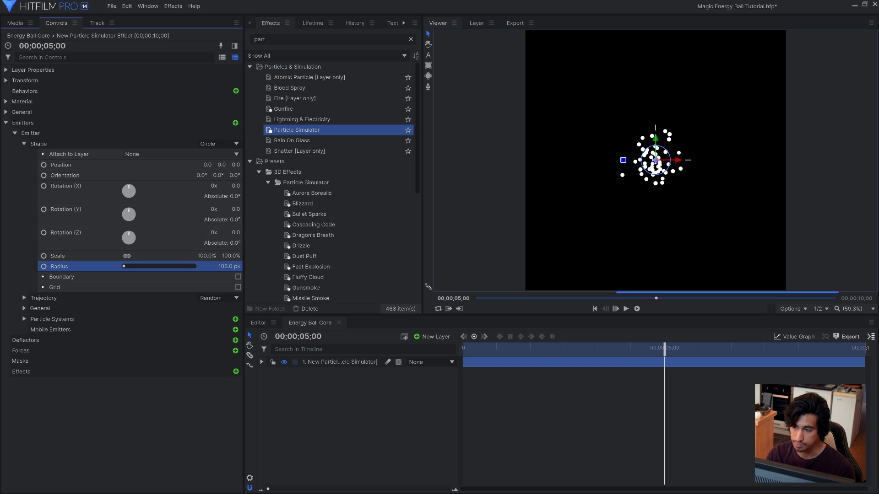
# Switch the emitter trajectory to Explode and preview the result
pyautogui.click(24, 144)
pyautogui.click(210, 153)
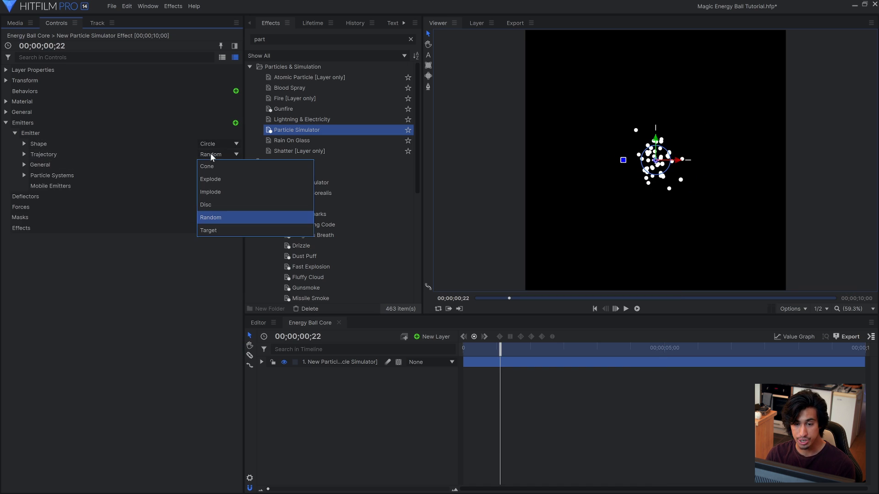
pyautogui.click(219, 179)
pyautogui.press('space')
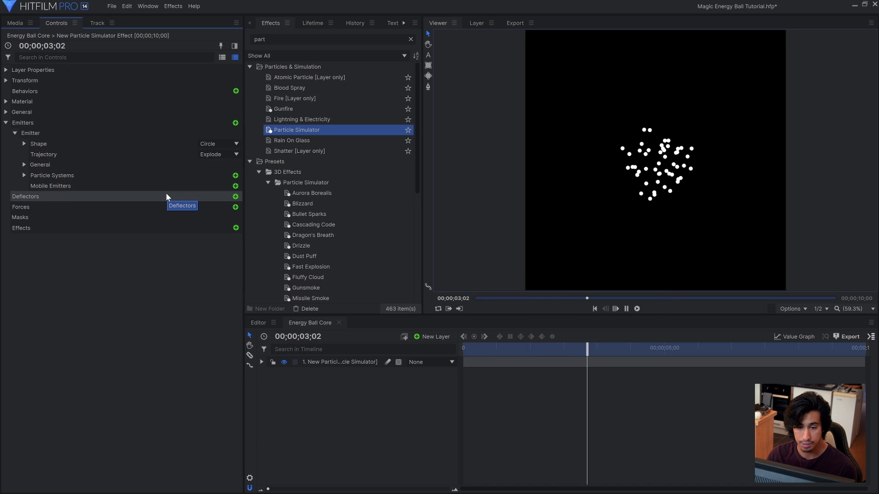
pyautogui.press('space')
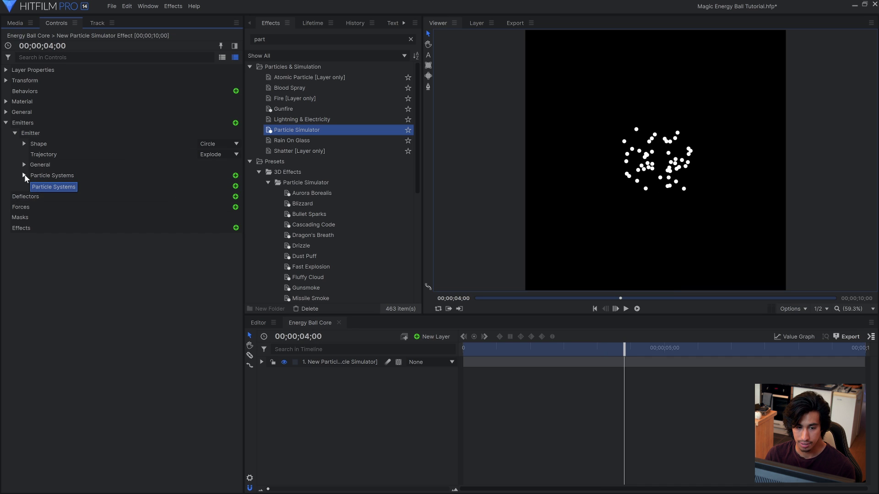
# Set the particle movement Speed to 2000 and replay from the start
pyautogui.click(25, 176)
pyautogui.click(33, 185)
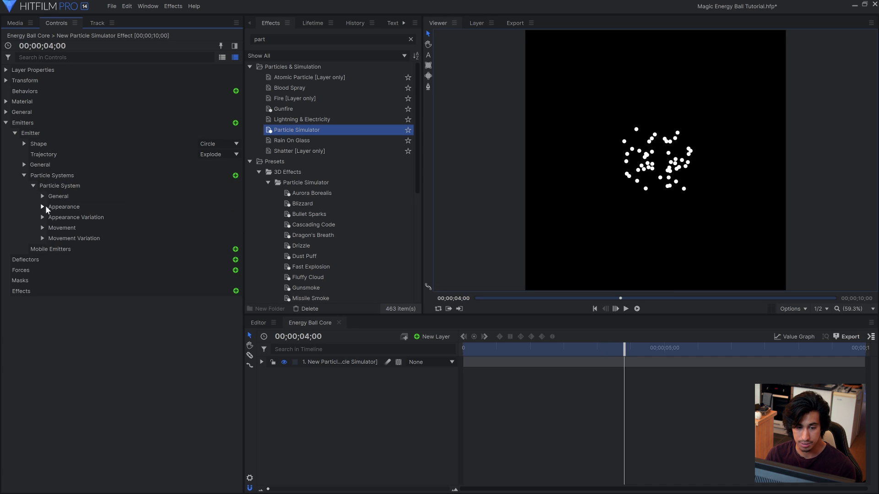
pyautogui.click(42, 228)
pyautogui.click(224, 260)
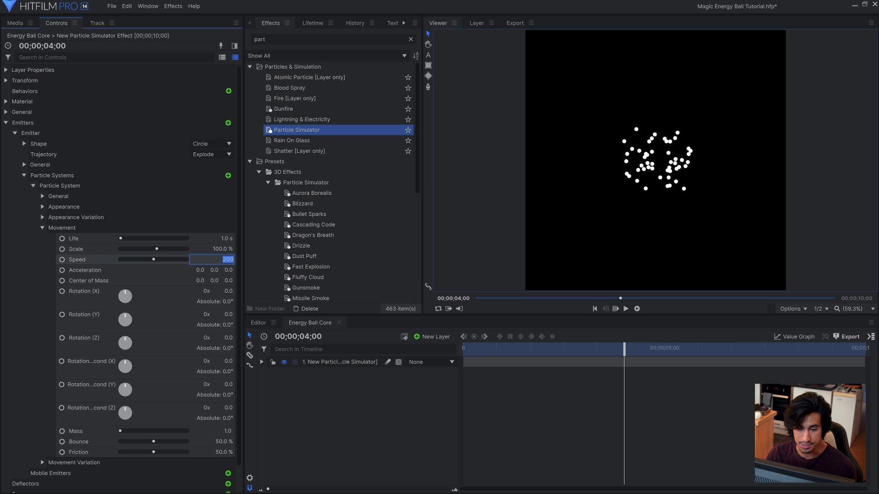
pyautogui.write('2000')
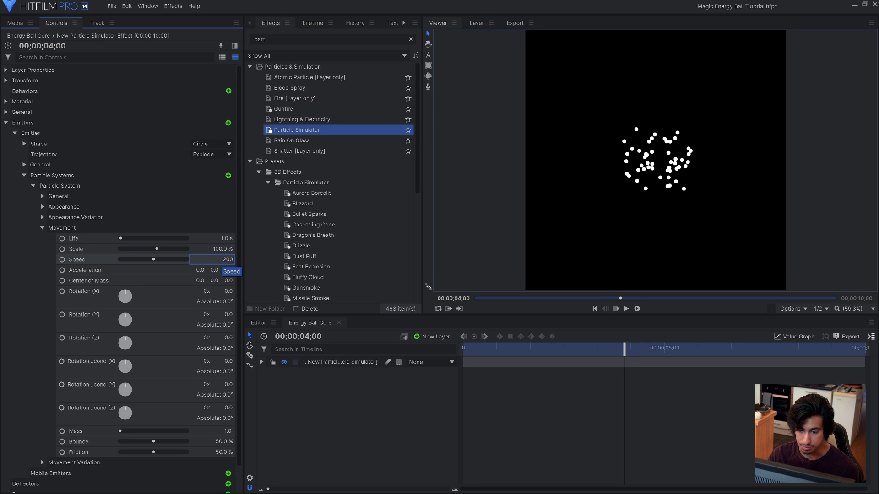
pyautogui.press('Return')
pyautogui.press('Home')
pyautogui.press('space')
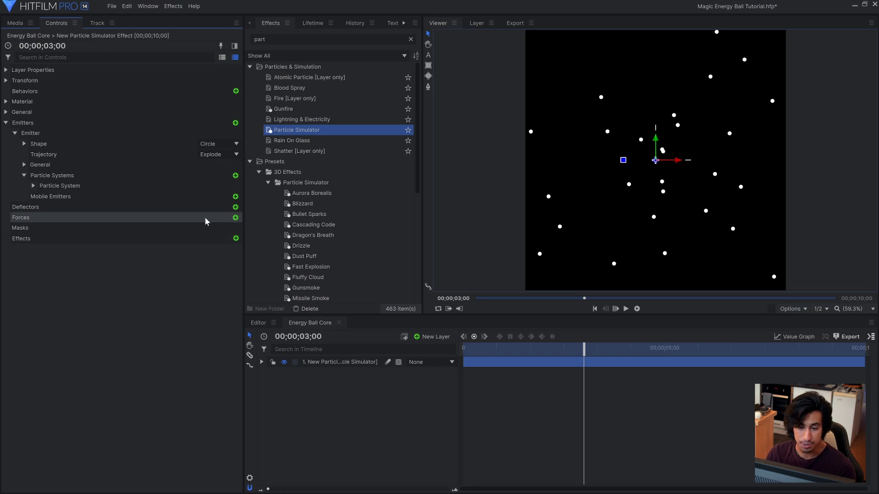
# Insert a new force on the particles and set its type to Attraction
pyautogui.click(234, 219)
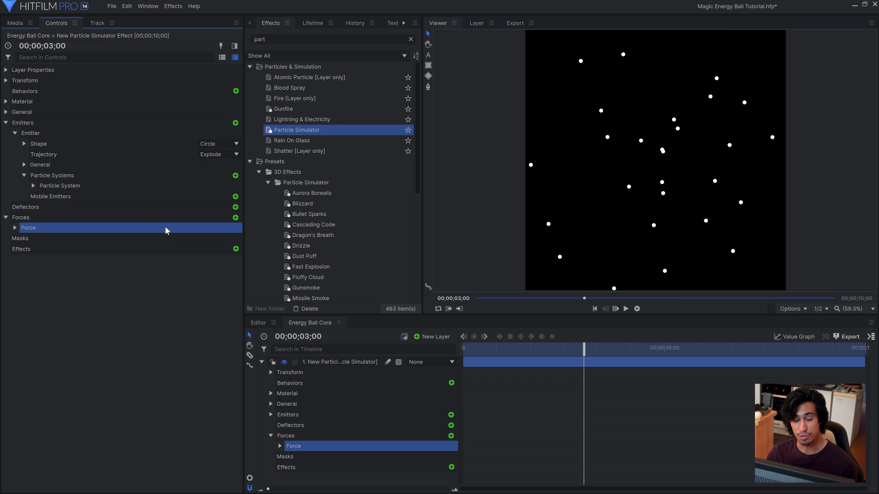
pyautogui.click(15, 228)
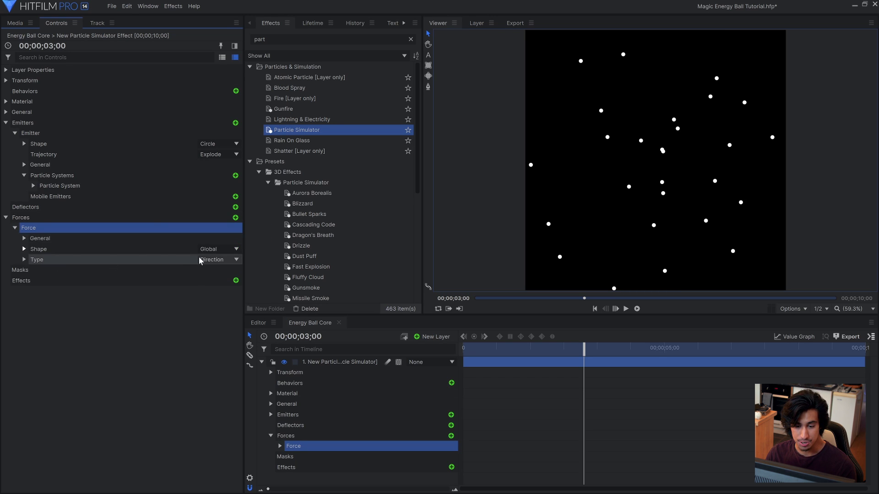
pyautogui.click(198, 259)
pyautogui.click(197, 273)
pyautogui.click(24, 249)
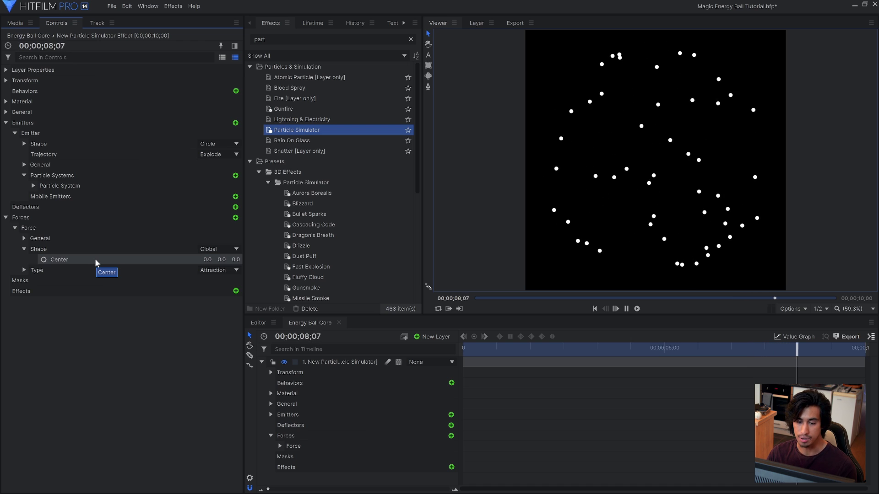
pyautogui.press('space')
# Set the particle movement Life to 3.0 s and preview playback
pyautogui.click(33, 185)
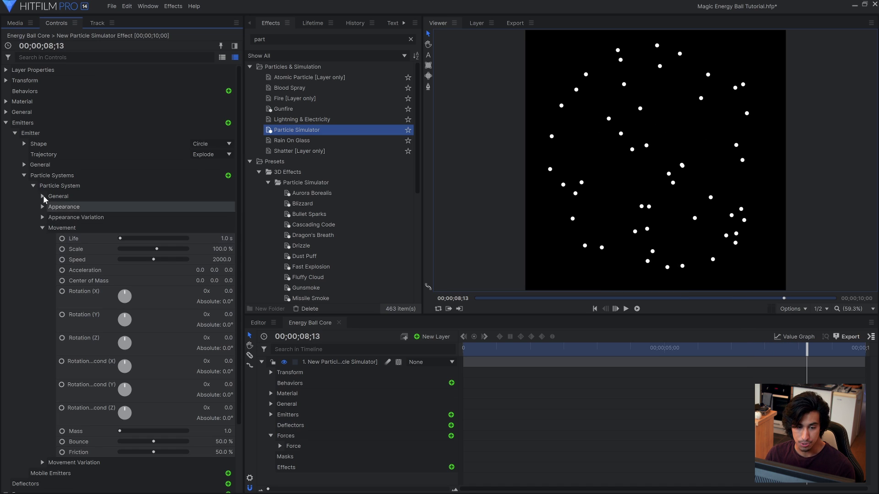
pyautogui.click(212, 241)
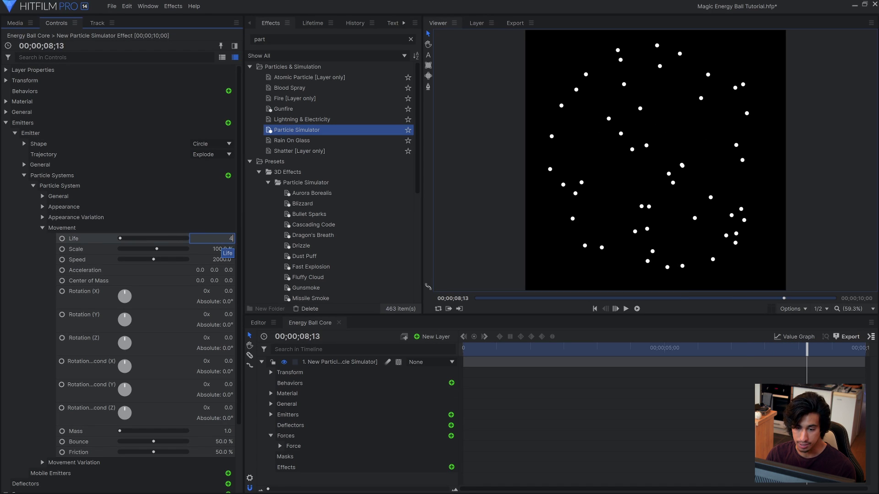
pyautogui.press('Return')
pyautogui.press('Home')
pyautogui.press('space')
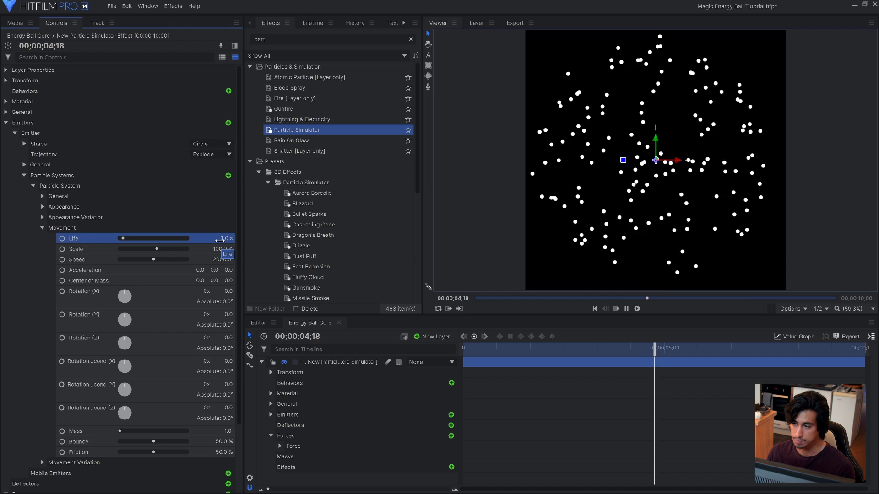
pyautogui.press('space')
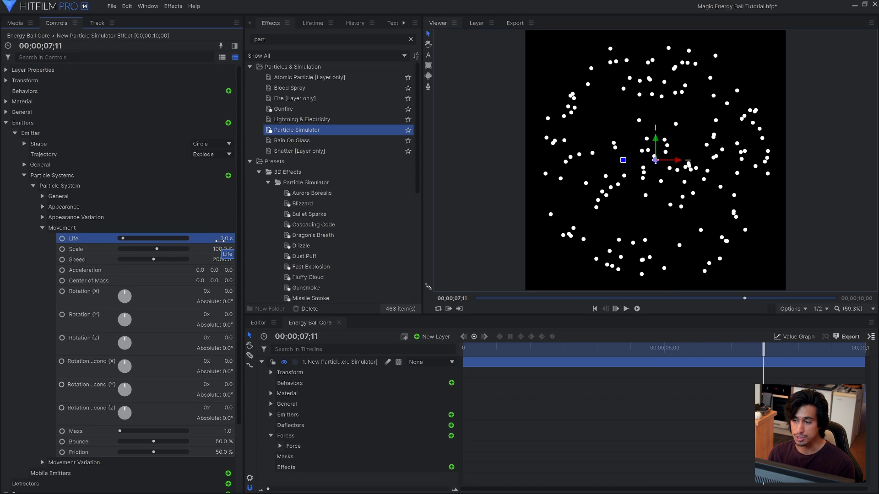
# Set the particles' Alpha over lifetime to the Gradient type
pyautogui.click(89, 186)
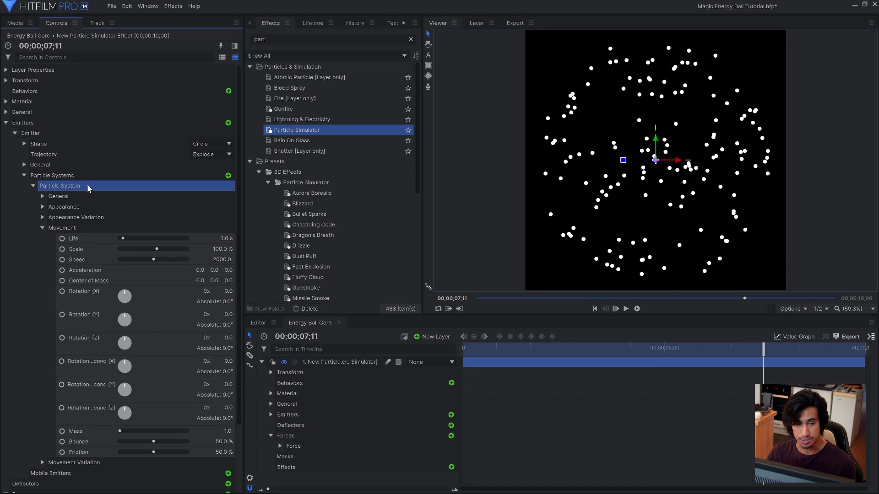
pyautogui.click(312, 23)
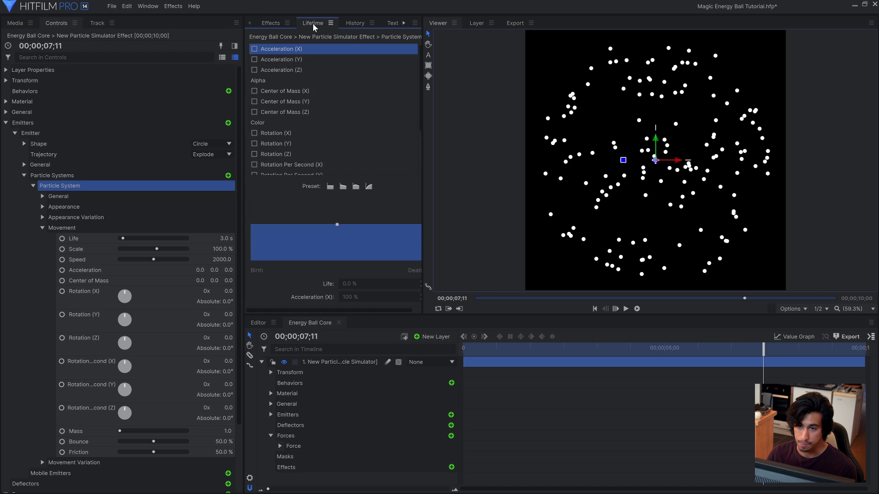
pyautogui.click(292, 80)
pyautogui.click(352, 265)
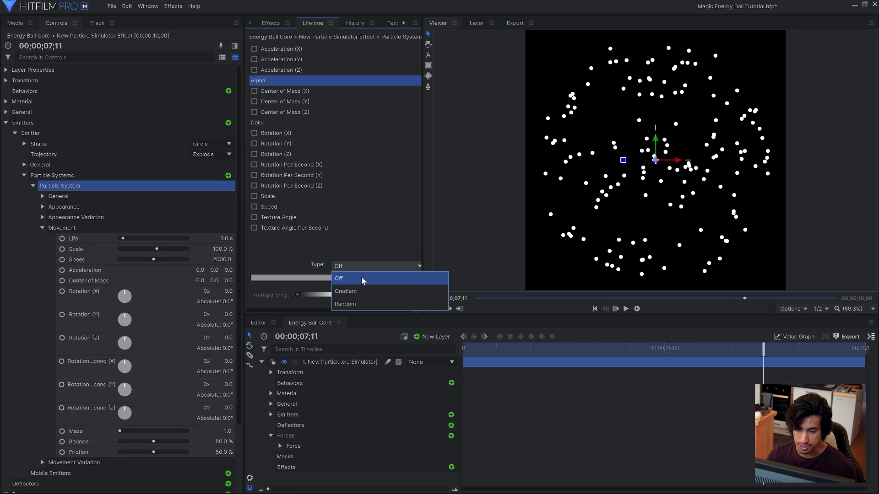
pyautogui.click(360, 290)
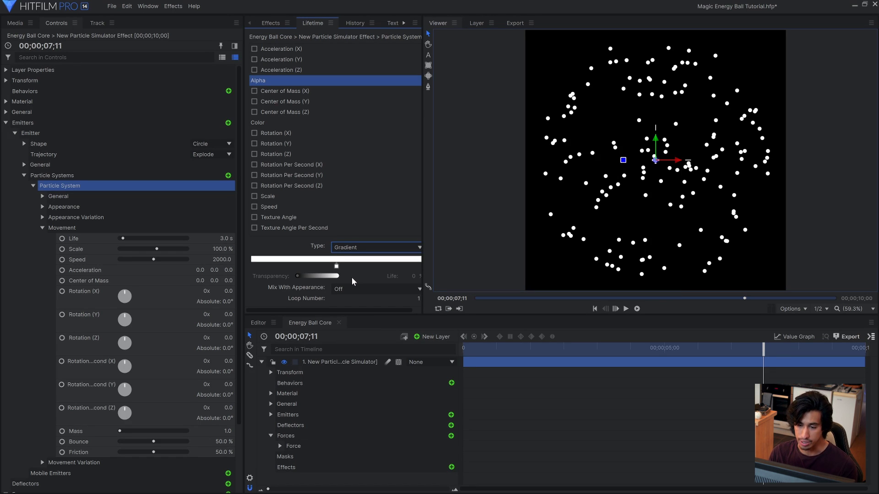
# Add a black stop at the gradient start and move the end stop to 100% Life
pyautogui.moveTo(423, 265); pyautogui.dragTo(438, 265)
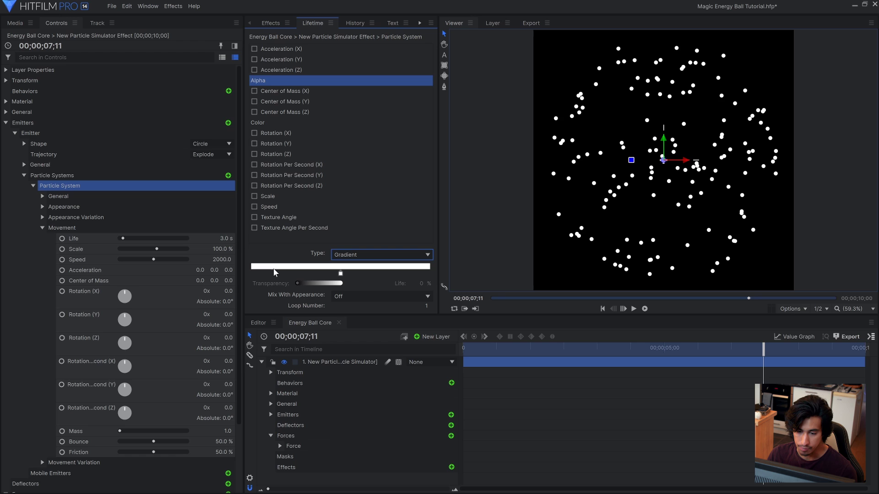
pyautogui.moveTo(274, 274); pyautogui.dragTo(251, 277)
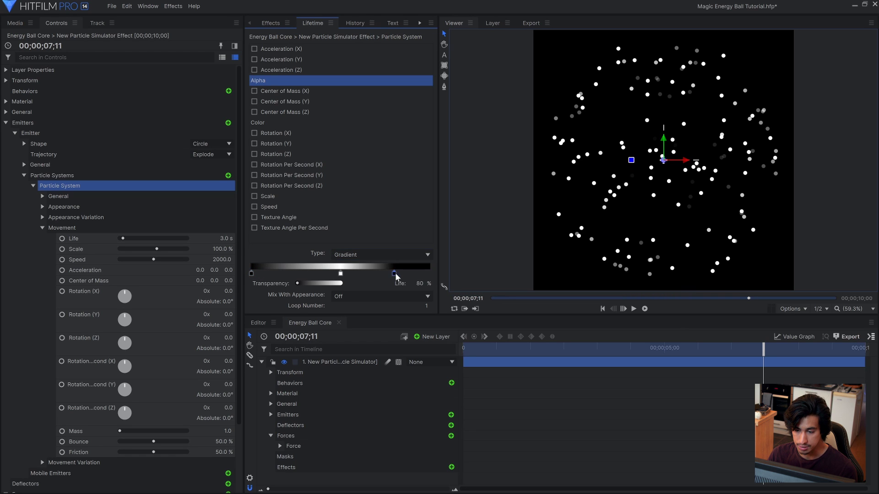
pyautogui.moveTo(397, 276); pyautogui.dragTo(430, 275)
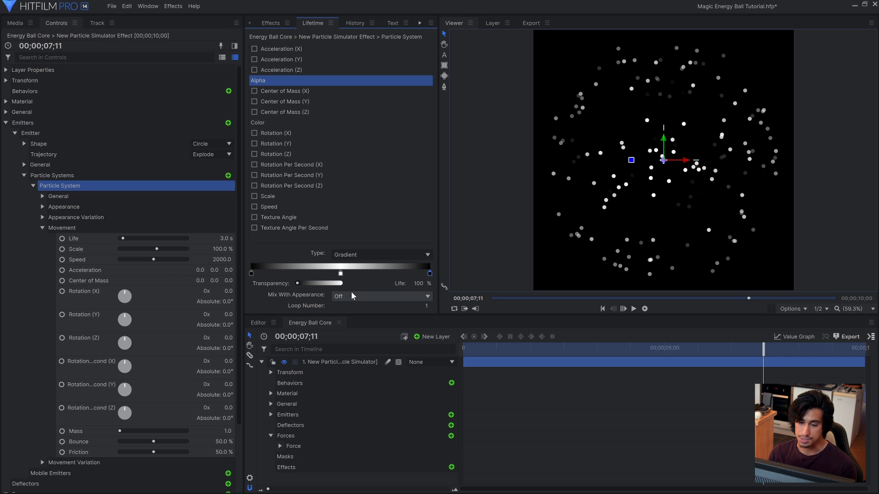
pyautogui.press('space')
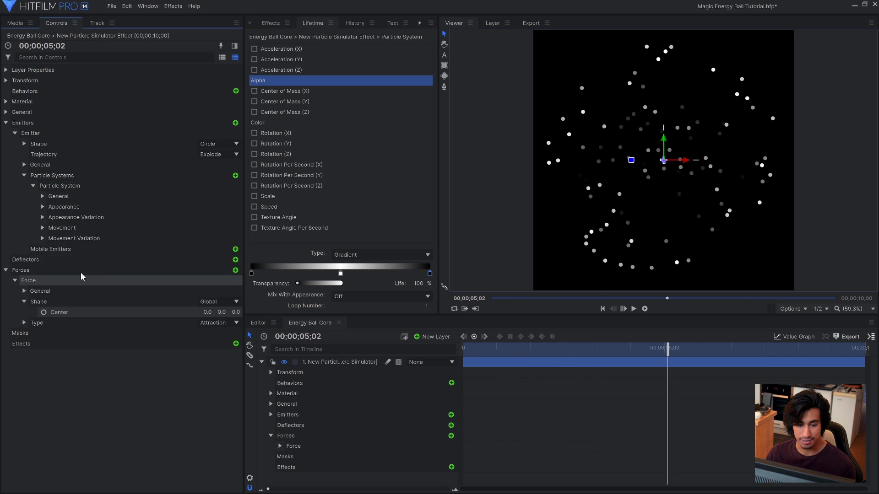
# Give the particles the Built-In texture Fire Ferocity 1
pyautogui.click(44, 207)
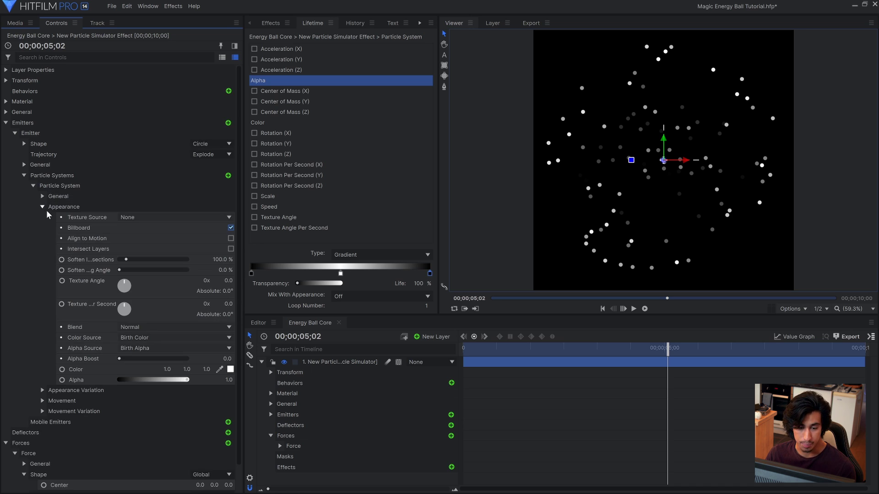
pyautogui.click(140, 220)
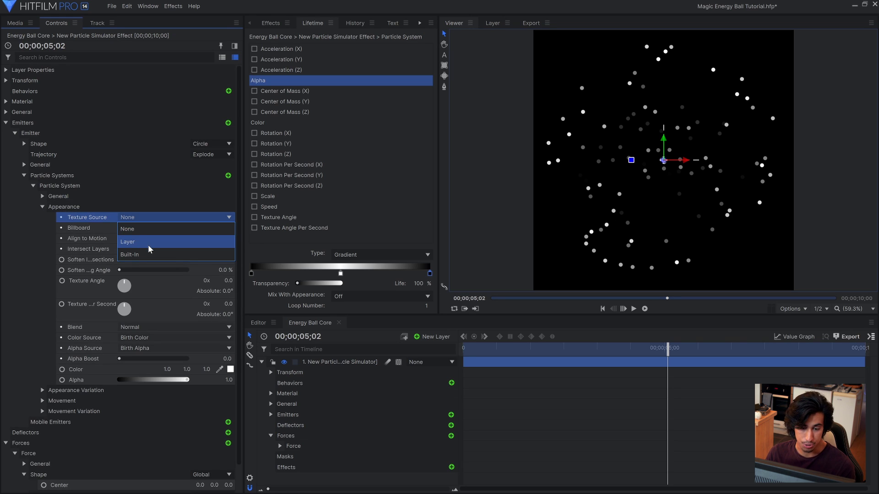
pyautogui.click(150, 254)
pyautogui.click(152, 228)
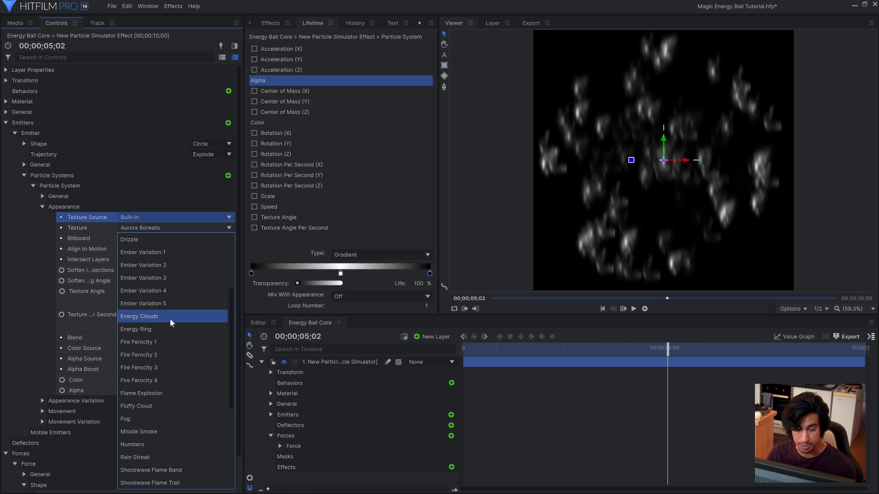
pyautogui.click(167, 342)
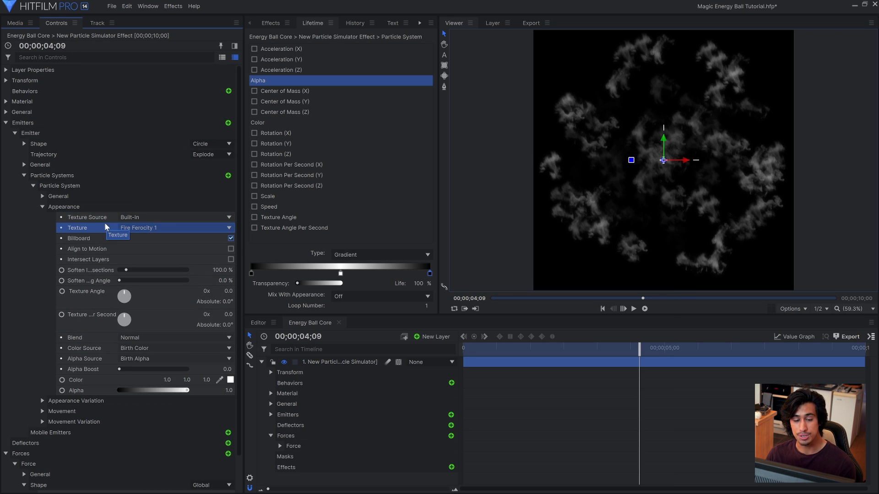
pyautogui.click(45, 206)
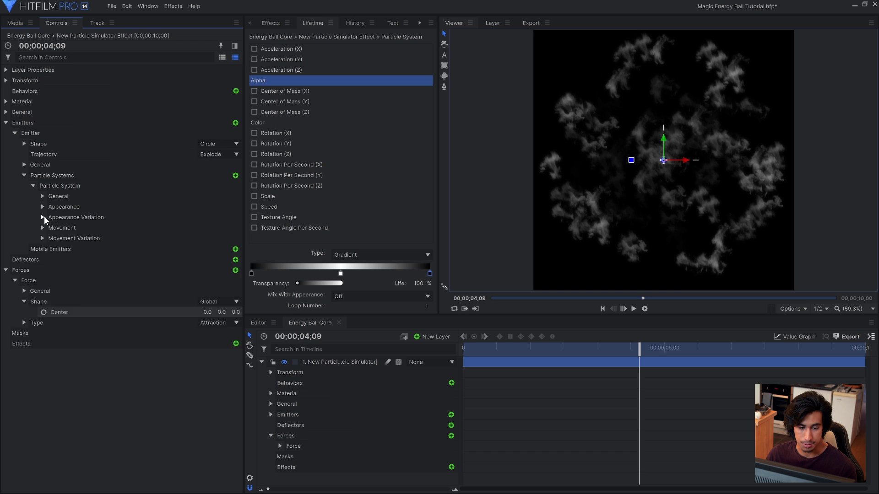
# Randomise texture angle up to 360° and spin up to 218° per second
pyautogui.click(44, 217)
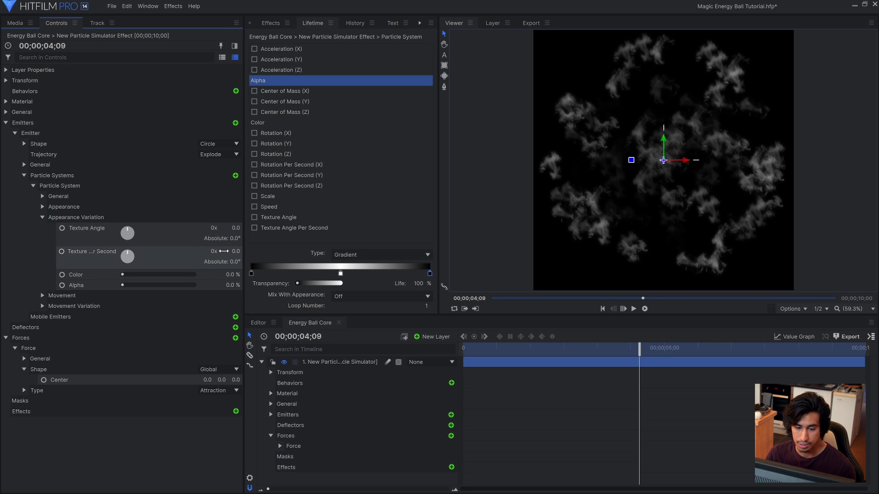
pyautogui.moveTo(232, 251); pyautogui.dragTo(232, 252)
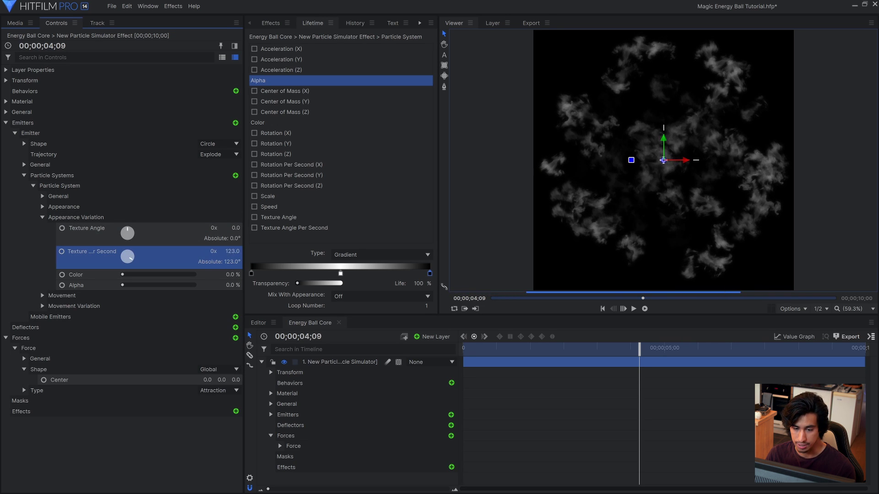
pyautogui.press('space')
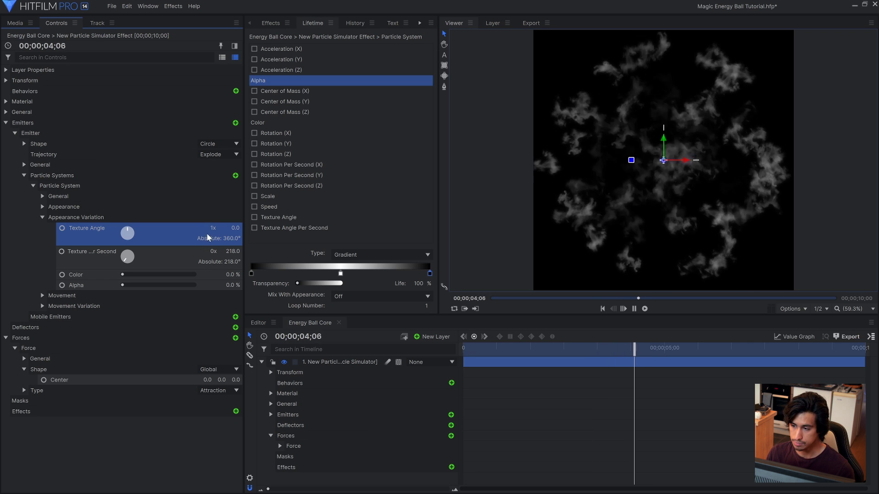
pyautogui.press('space')
pyautogui.click(43, 218)
pyautogui.click(42, 238)
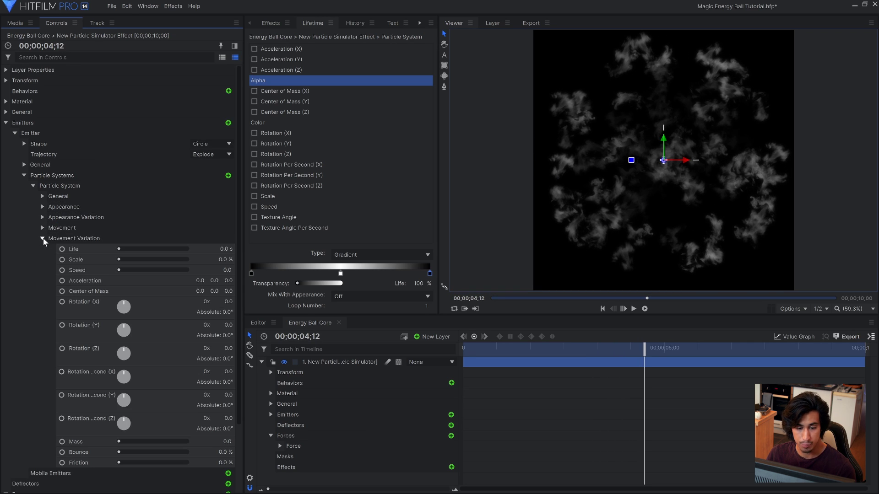
# Enter movement variations of Life 1, Scale 25 and Speed 500
pyautogui.click(227, 249)
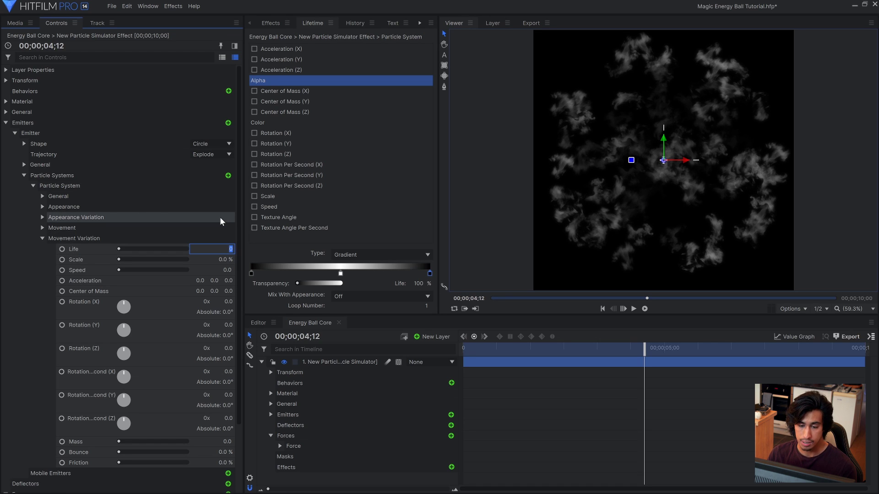
pyautogui.write('1')
pyautogui.press('Tab')
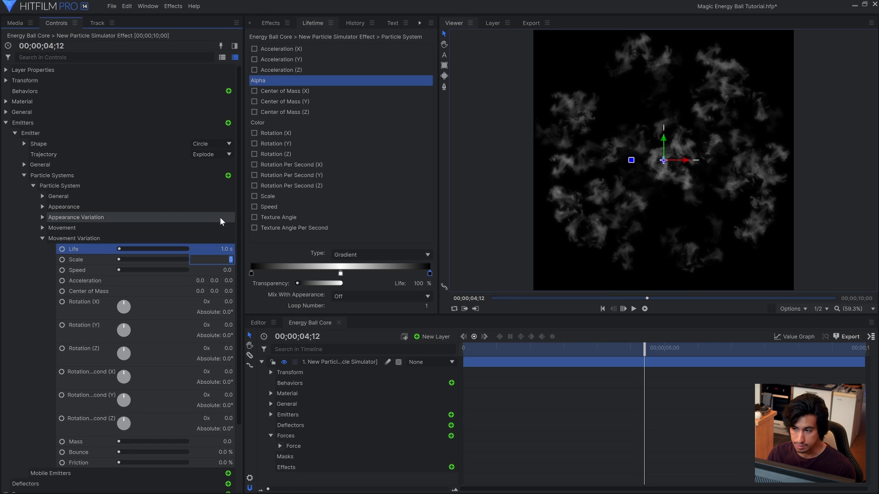
pyautogui.write('25')
pyautogui.press('Tab')
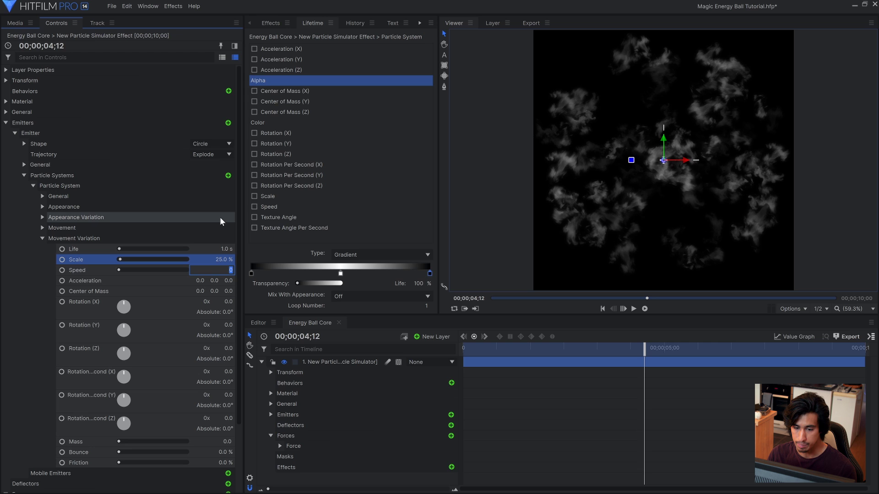
pyautogui.write('500')
pyautogui.press('Return')
pyautogui.press('space')
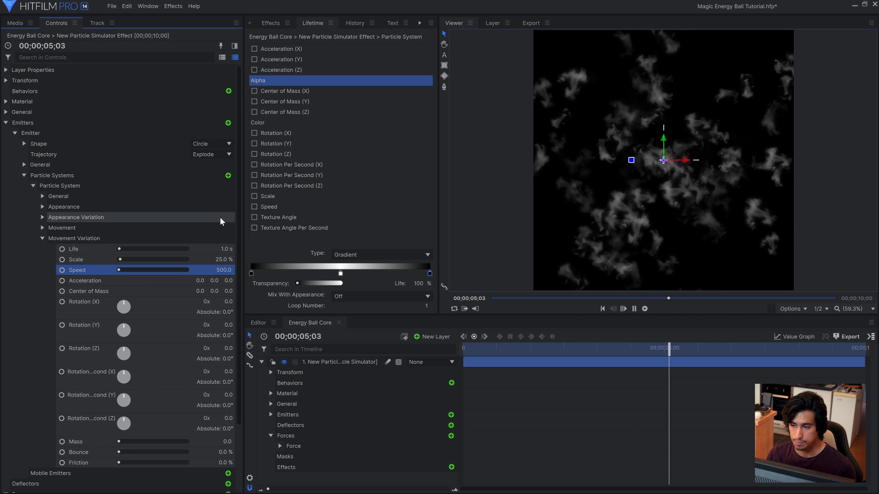
# Lower speed variation to 200 and raise emission to 161 particles per second
pyautogui.moveTo(226, 270); pyautogui.dragTo(224, 268)
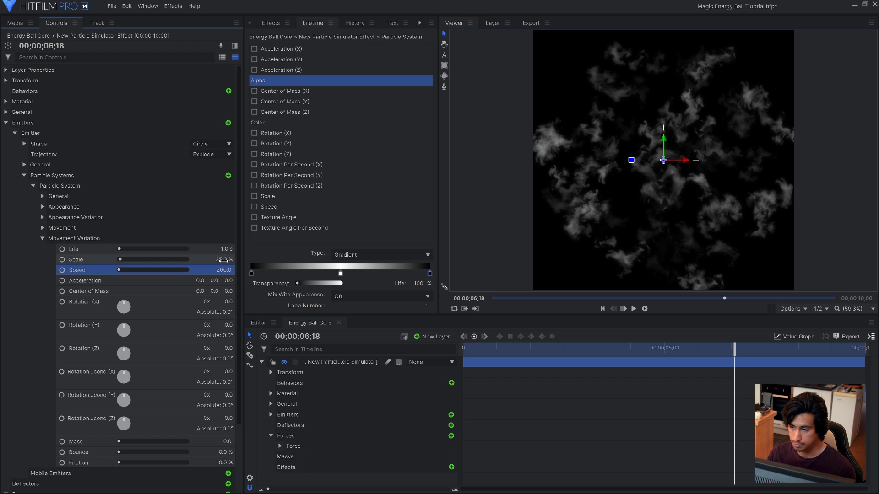
pyautogui.moveTo(222, 266); pyautogui.dragTo(219, 266)
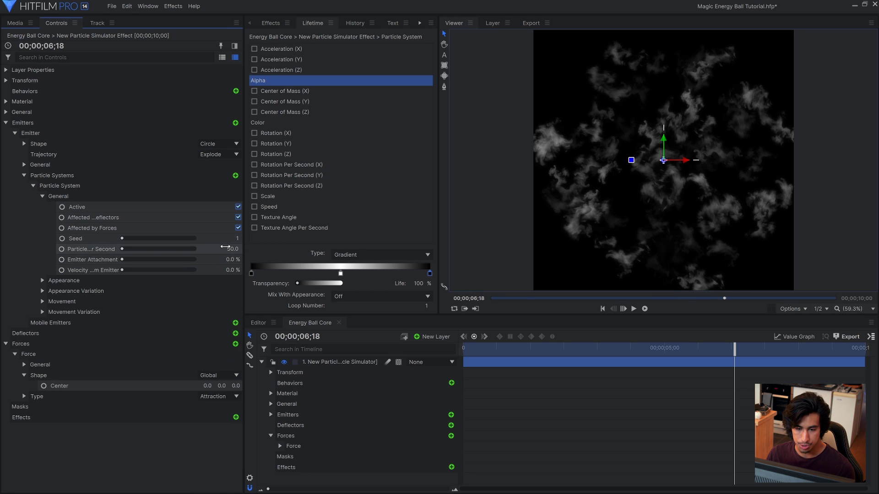
pyautogui.moveTo(226, 247); pyautogui.dragTo(256, 247)
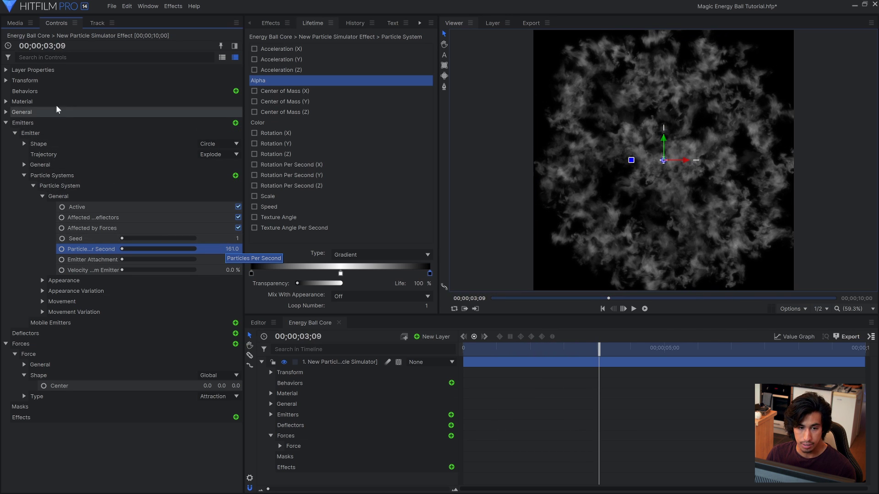
# Scale the particle layer to 64% and reduce emission to 94 particles per second
pyautogui.click(6, 80)
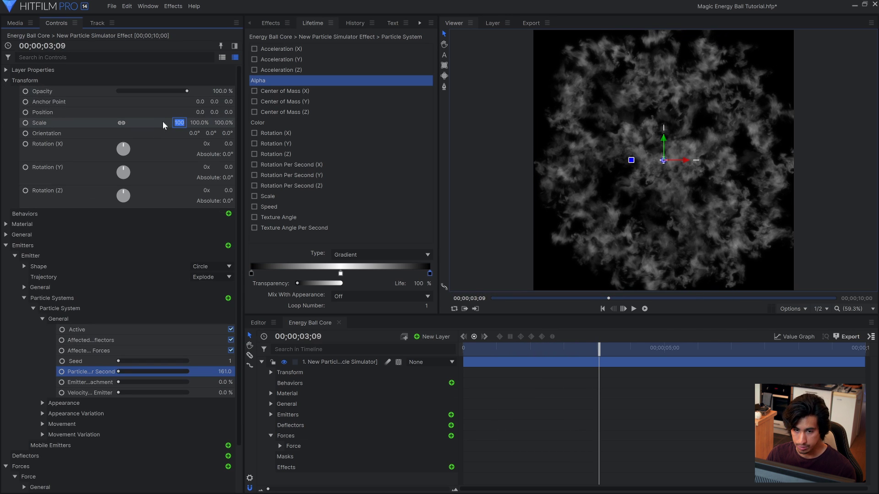
pyautogui.moveTo(174, 122); pyautogui.dragTo(157, 122)
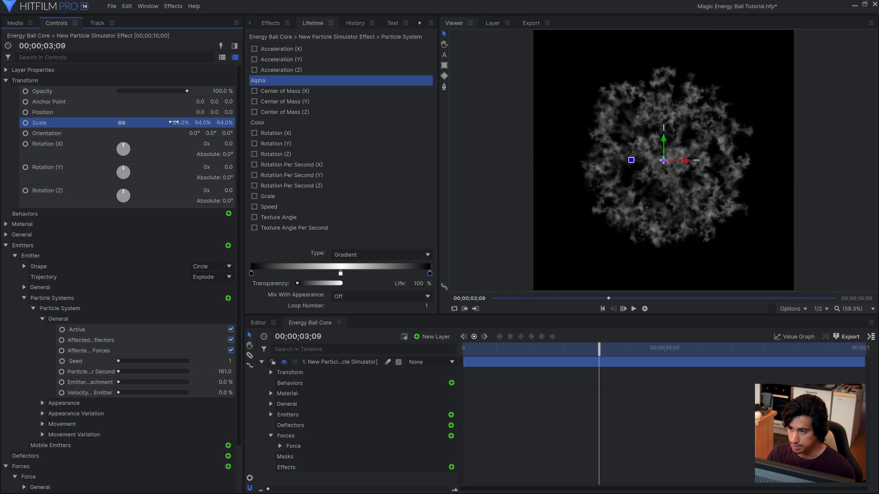
pyautogui.press('Home')
pyautogui.press('space')
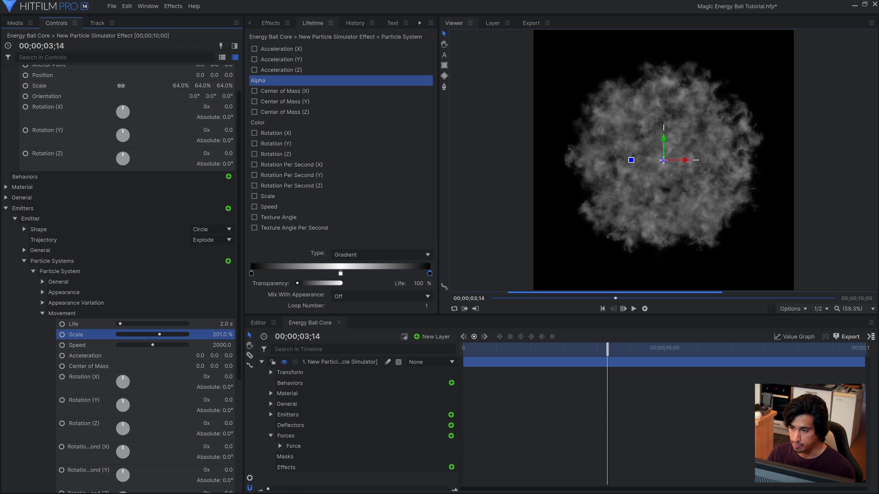
pyautogui.click(43, 282)
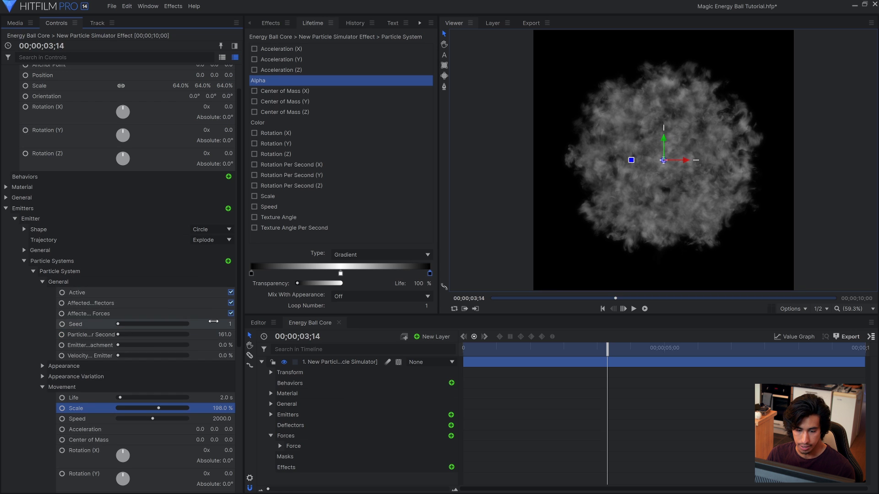
pyautogui.moveTo(224, 335); pyautogui.dragTo(187, 335)
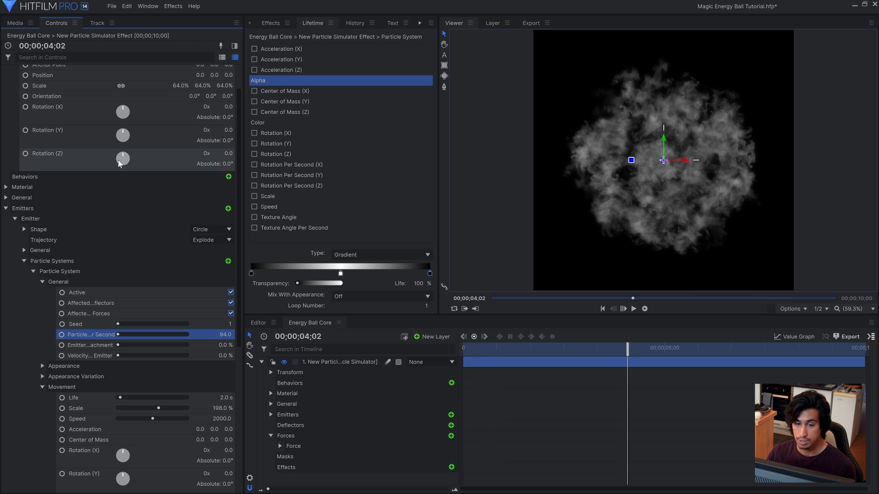
pyautogui.scroll(3, 102, 210)
# Duplicate the particle system and change the copy's random seed
pyautogui.click(34, 186)
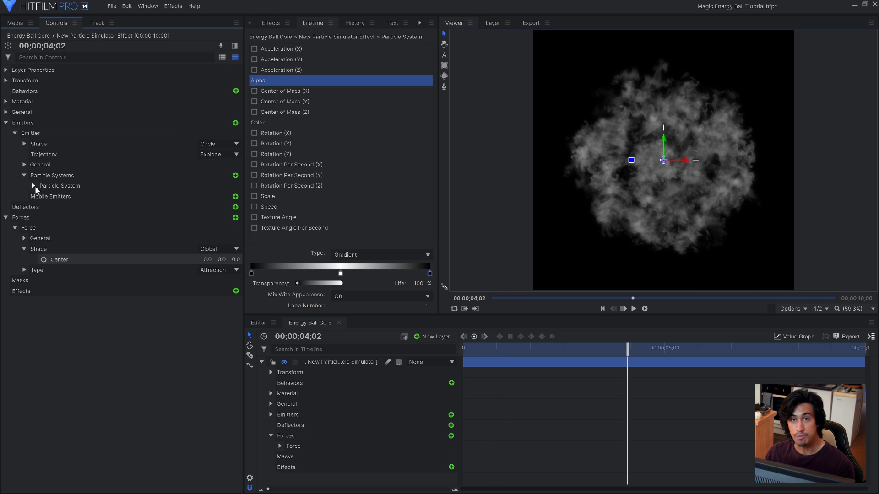
pyautogui.click(68, 184)
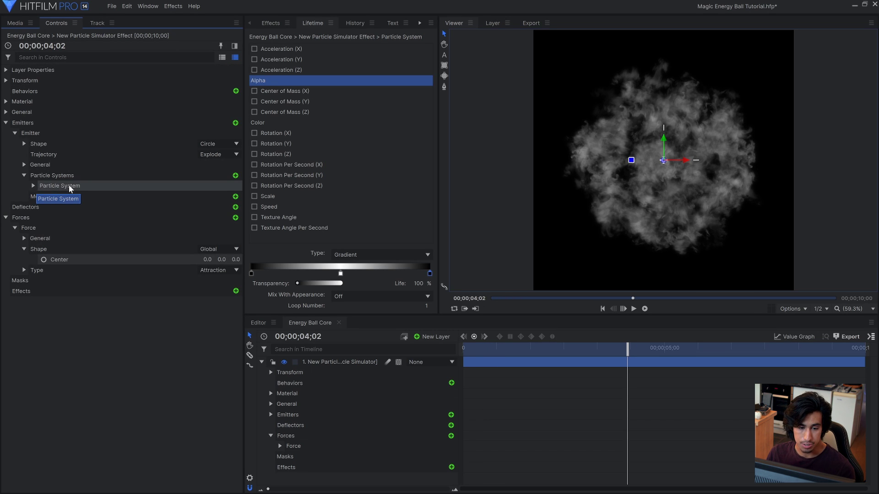
pyautogui.rightClick(69, 185)
pyautogui.click(108, 218)
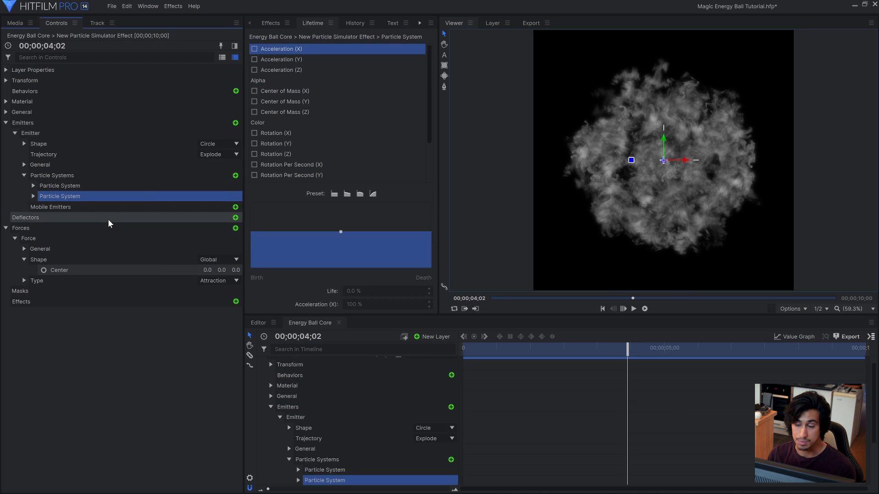
pyautogui.click(33, 195)
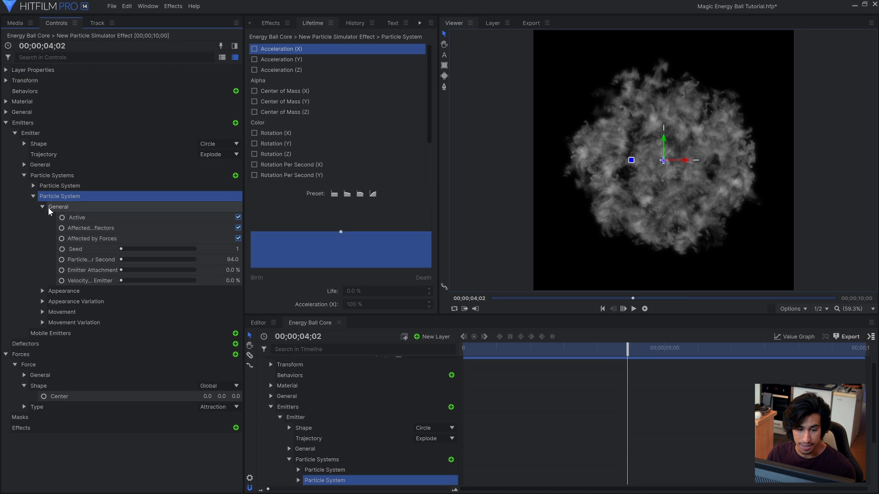
pyautogui.moveTo(133, 249); pyautogui.dragTo(134, 248)
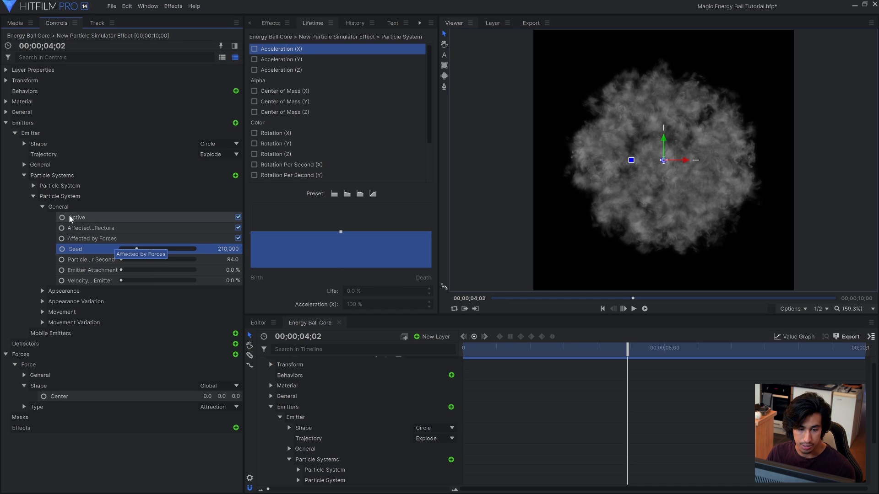
pyautogui.click(43, 207)
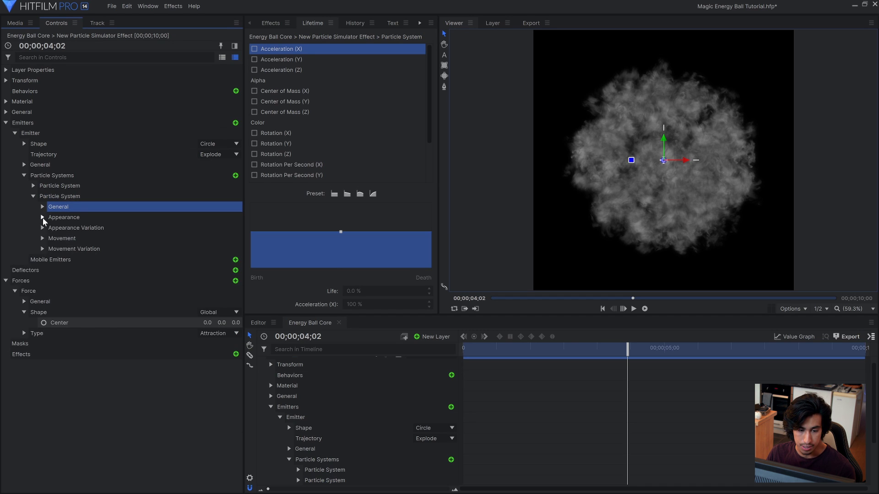
# Set the copied system's texture to Shockwave Flame Trail and preview it
pyautogui.click(42, 218)
pyautogui.click(150, 238)
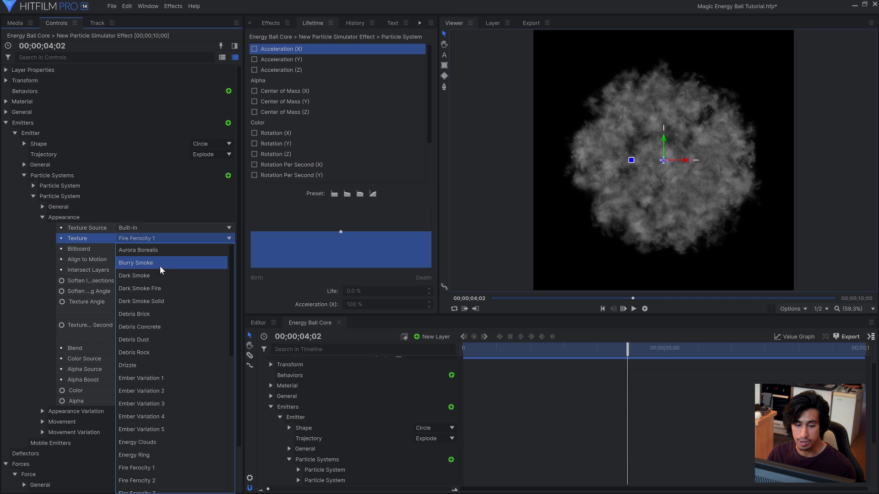
pyautogui.scroll(-3, 186, 306)
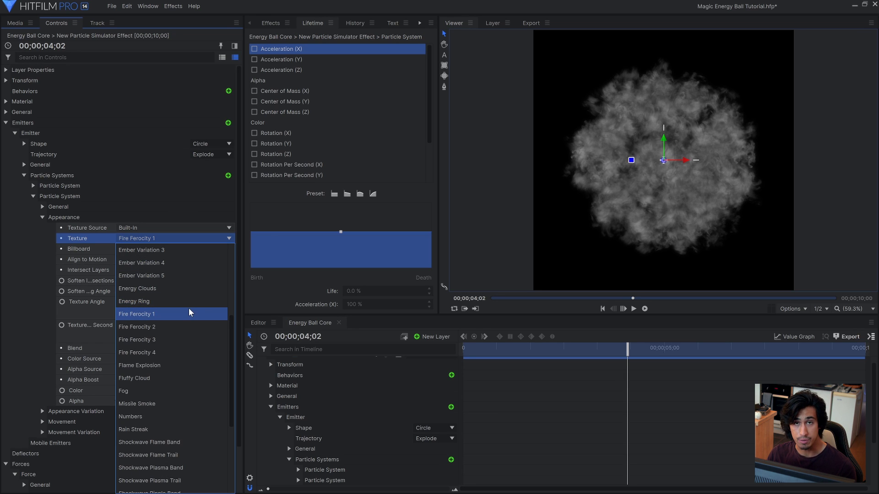
pyautogui.scroll(-5, 185, 308)
pyautogui.click(153, 289)
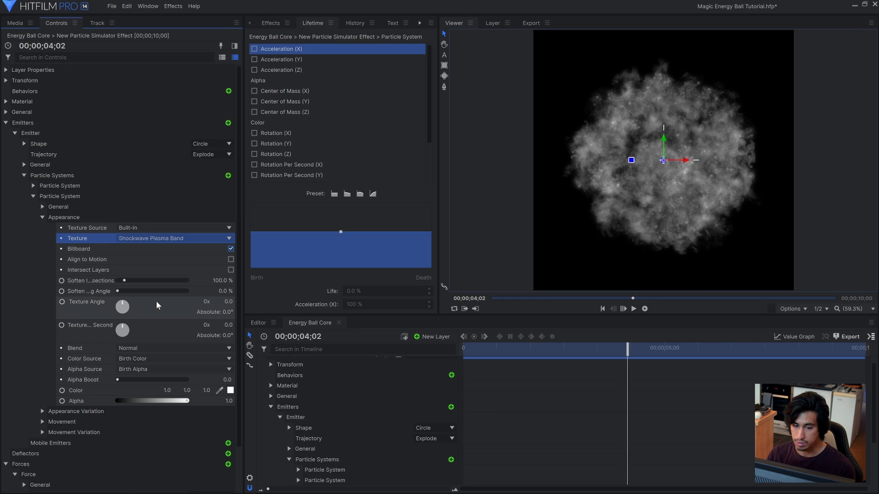
pyautogui.press('Up')
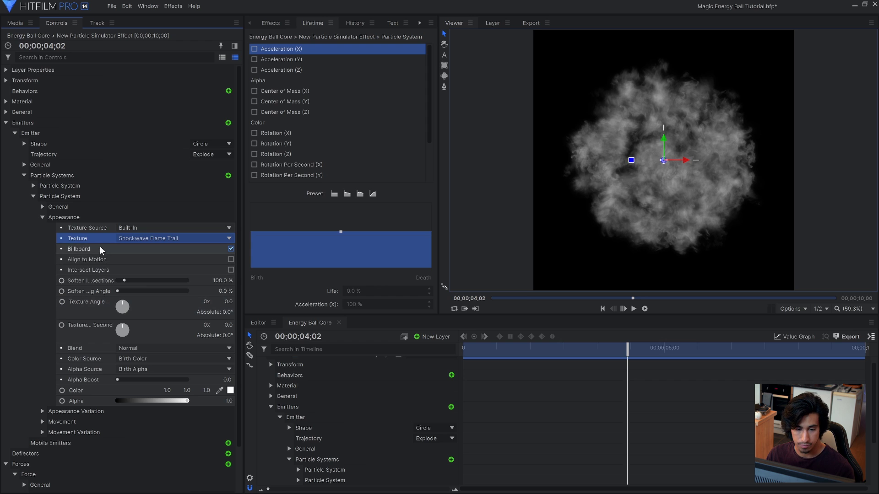
pyautogui.press('space')
pyautogui.click(42, 217)
# Set the copy's particle Life to 4 seconds
pyautogui.click(43, 239)
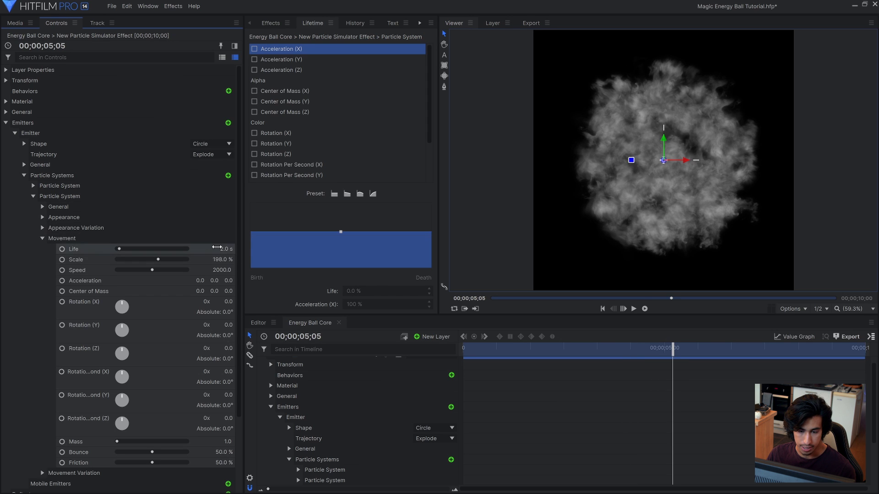
pyautogui.press('Return')
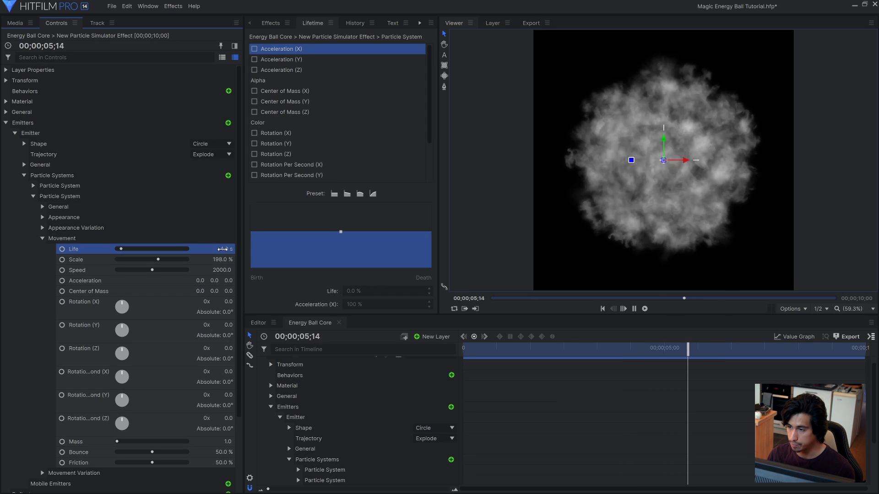
pyautogui.press('space')
pyautogui.click(42, 206)
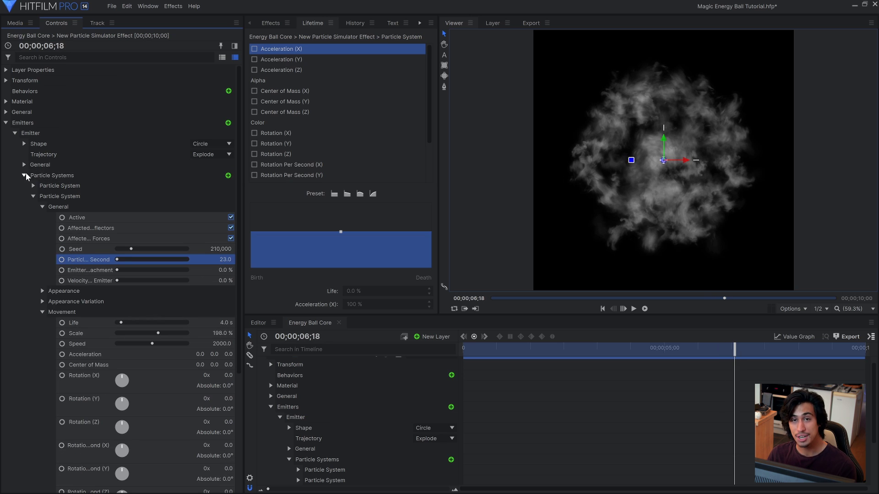
pyautogui.click(25, 176)
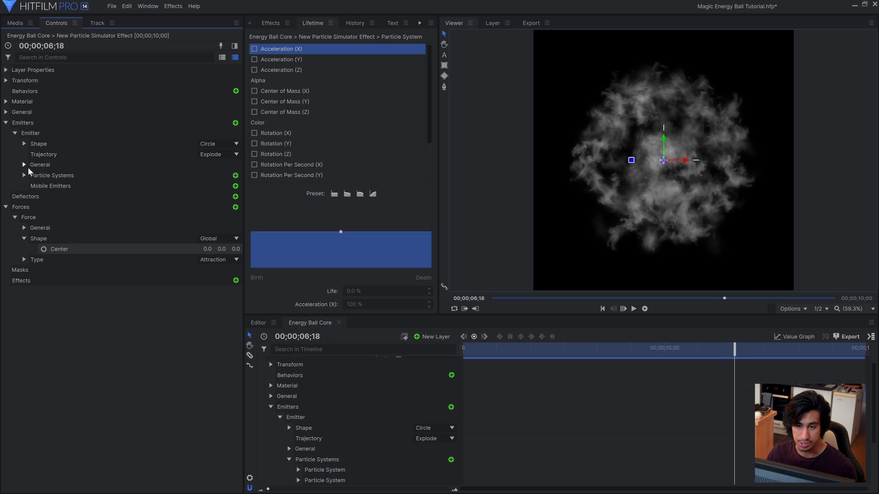
# Apply the Heat Distortion effect to the particle layer
pyautogui.click(269, 23)
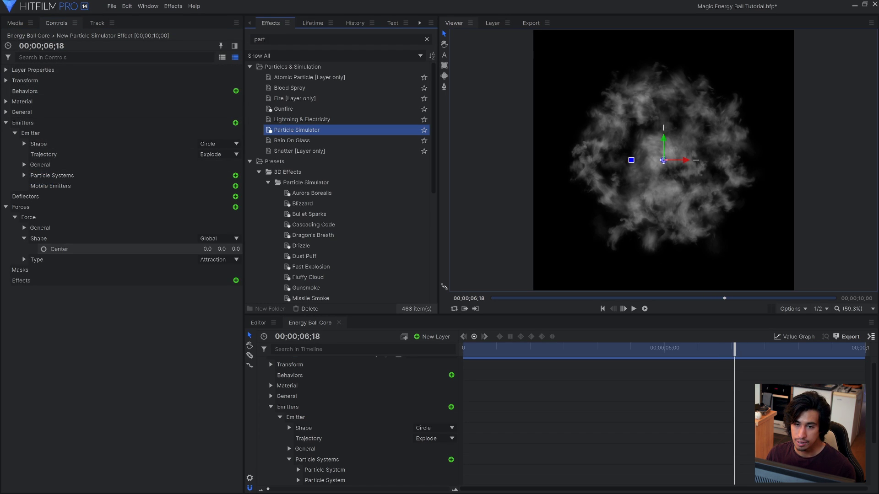
pyautogui.write('distortion')
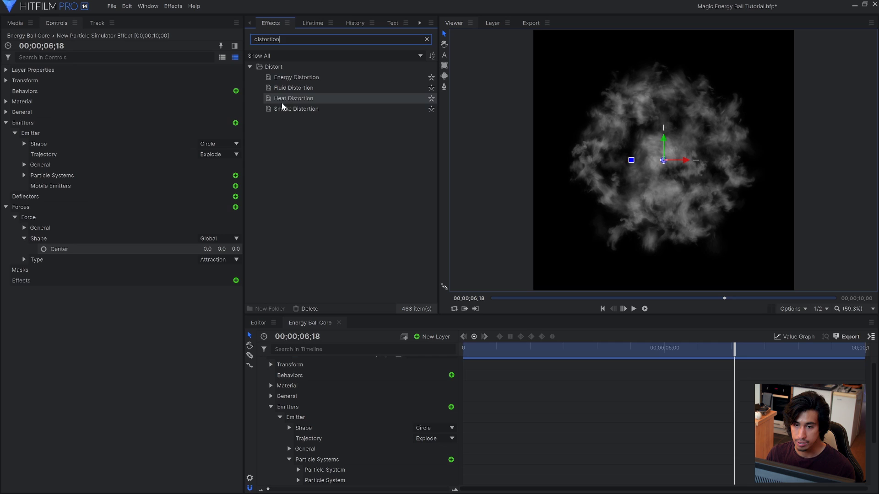
pyautogui.moveTo(282, 103); pyautogui.dragTo(119, 249)
pyautogui.moveTo(59, 273); pyautogui.dragTo(58, 277)
# Set Heat Distortion to Distortion 78, Diffusion Bias 20, Diffusion Strength 104, then preview
pyautogui.click(6, 123)
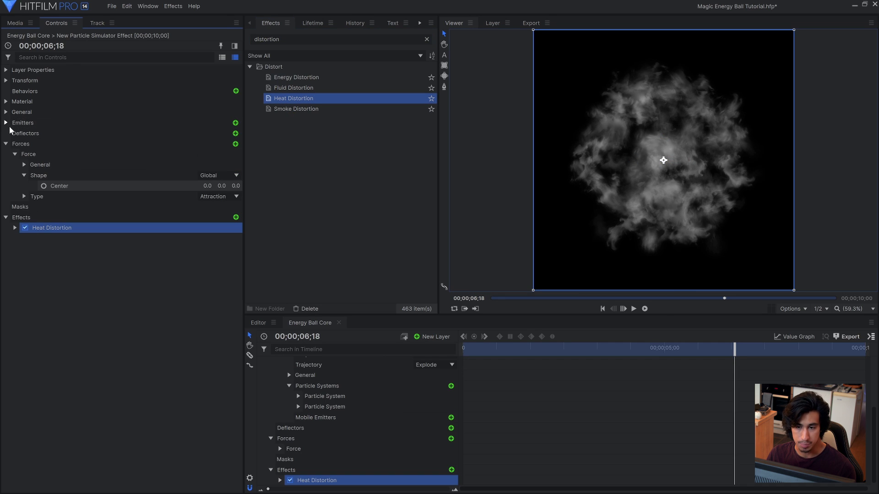
pyautogui.click(6, 143)
pyautogui.click(15, 175)
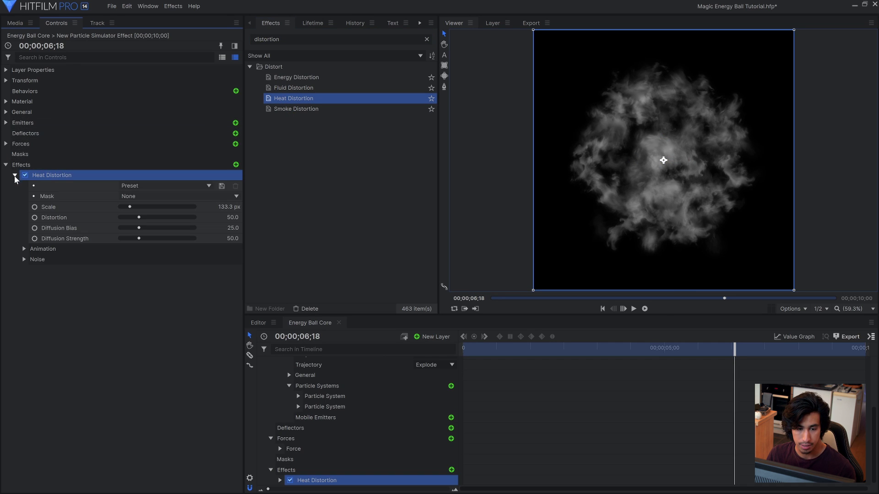
pyautogui.moveTo(129, 207); pyautogui.dragTo(158, 238)
pyautogui.press('Home')
pyautogui.press('space')
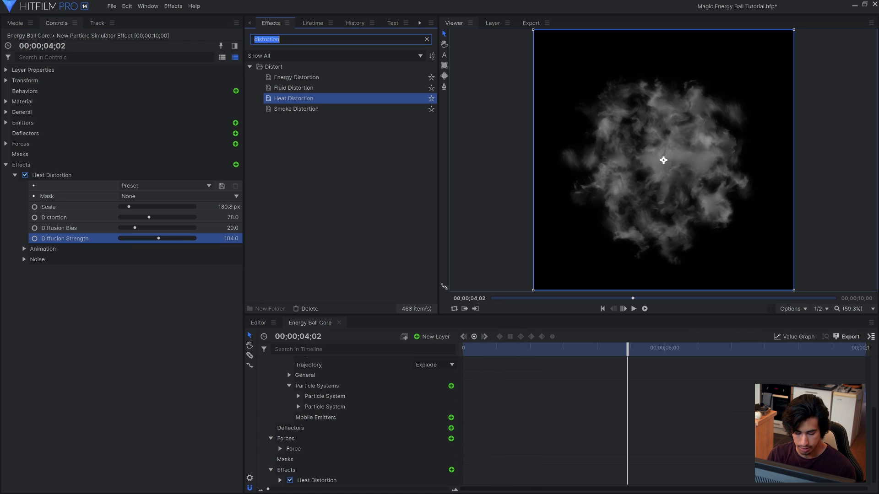
# Apply Diffuse to the particle smoke with radius 50.6 and opacity 0.30
pyautogui.write('diffuse')
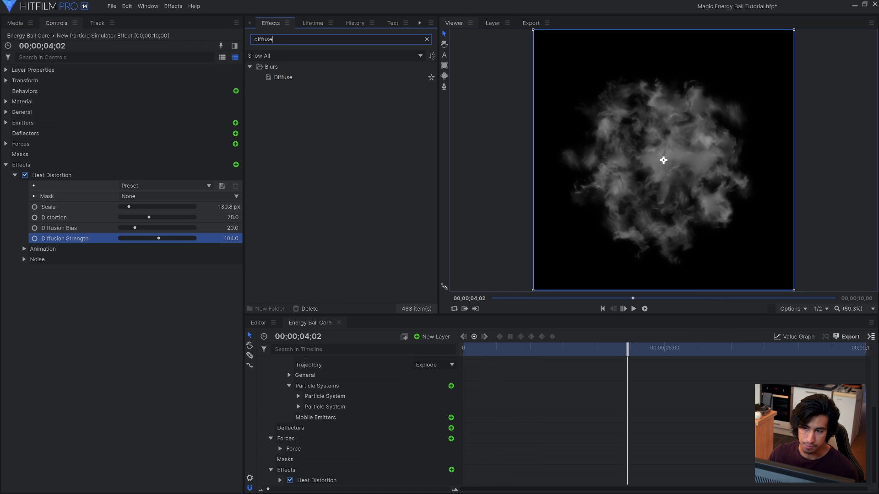
pyautogui.moveTo(284, 77); pyautogui.dragTo(33, 197)
pyautogui.click(15, 184)
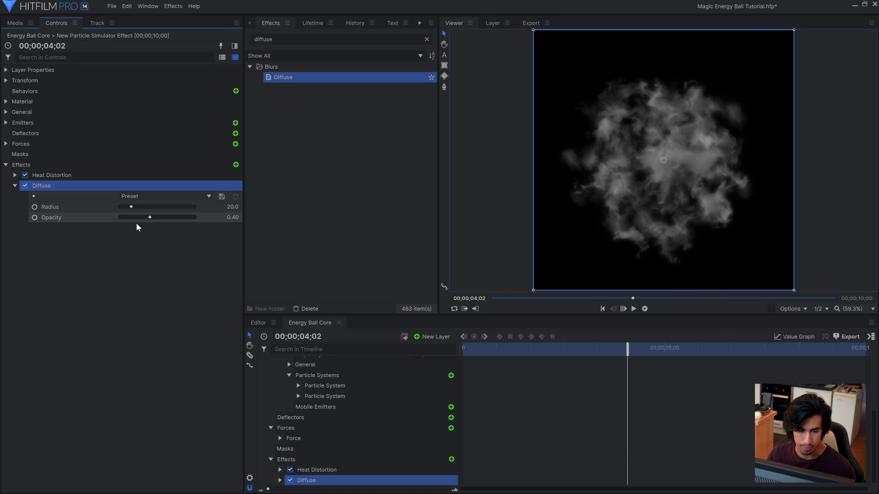
pyautogui.moveTo(136, 207)
pyautogui.mouseDown()
pyautogui.moveTo(151, 206)
pyautogui.moveTo(124, 215)
pyautogui.mouseUp()
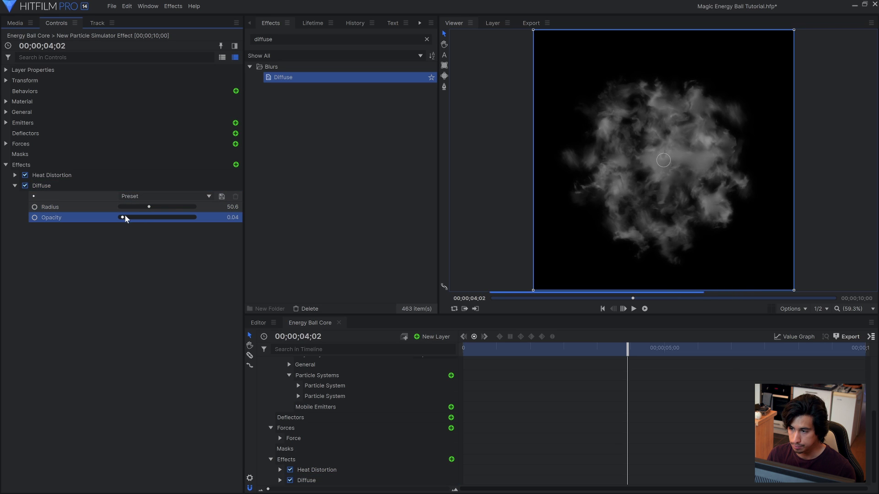
pyautogui.press('space')
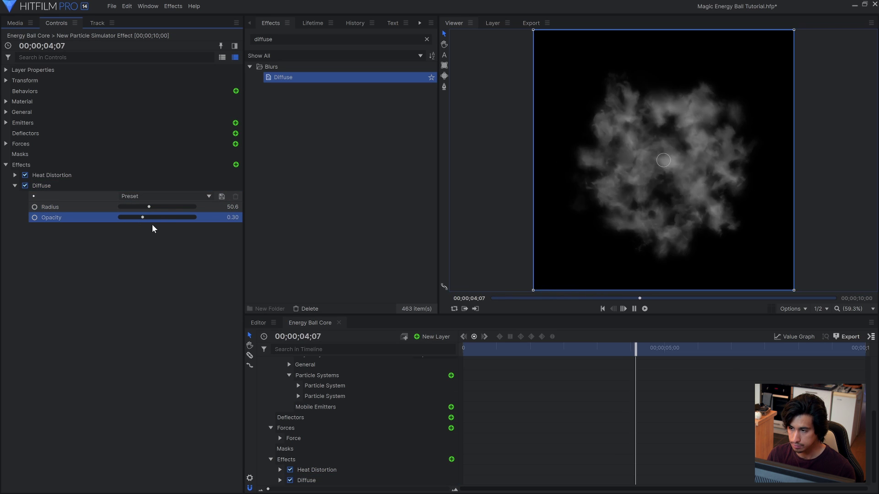
pyautogui.press('space')
# Enable motion blur on the particle layer and preview the result
pyautogui.scroll(4, 394, 388)
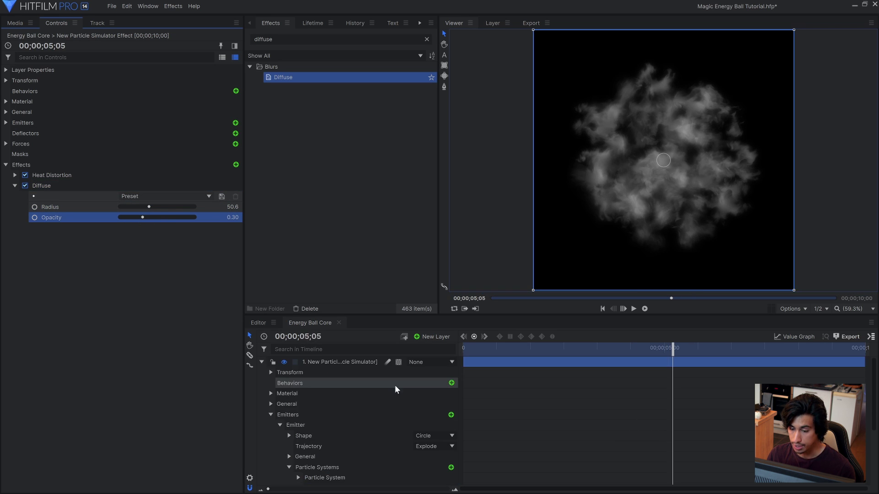
pyautogui.click(387, 362)
pyautogui.press('space')
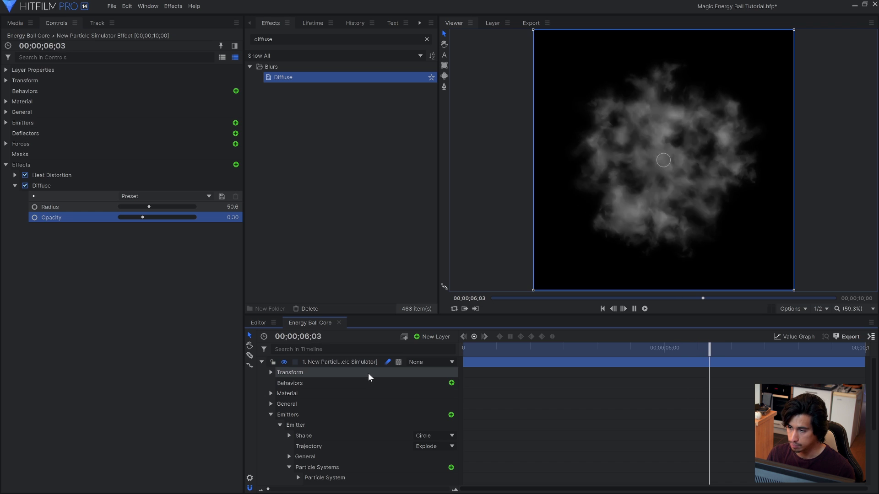
pyautogui.click(492, 386)
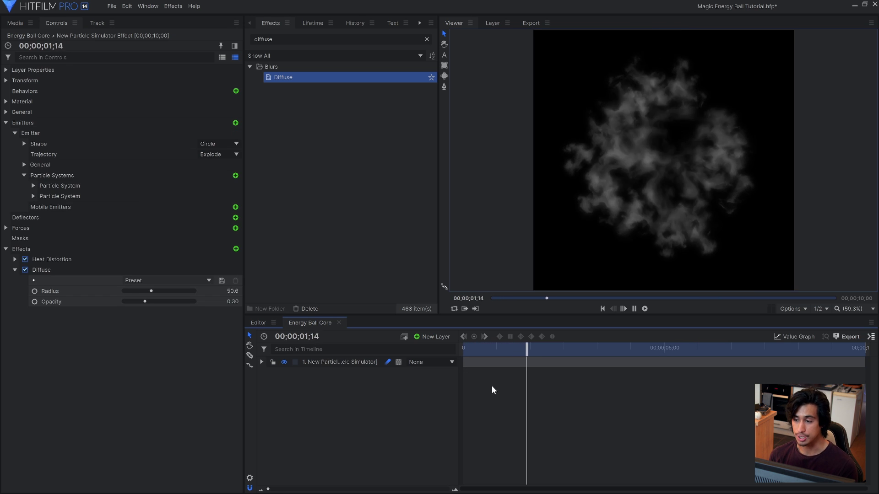
pyautogui.press('space')
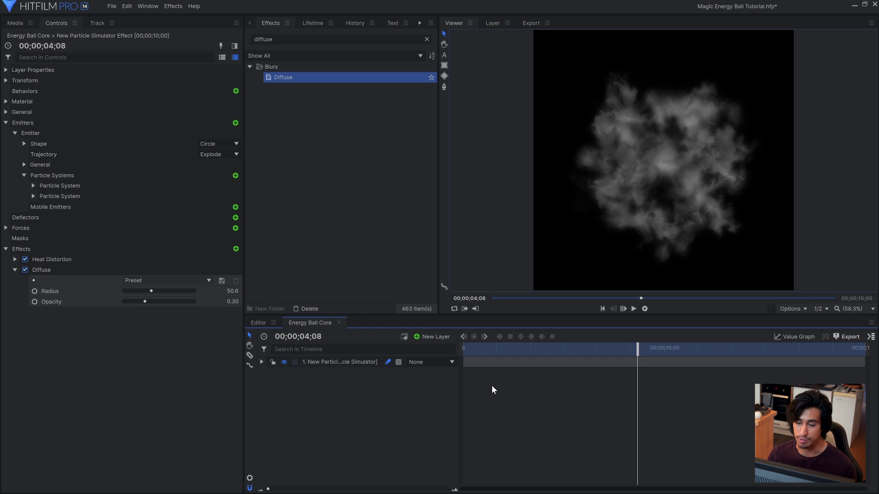
pyautogui.click(9, 24)
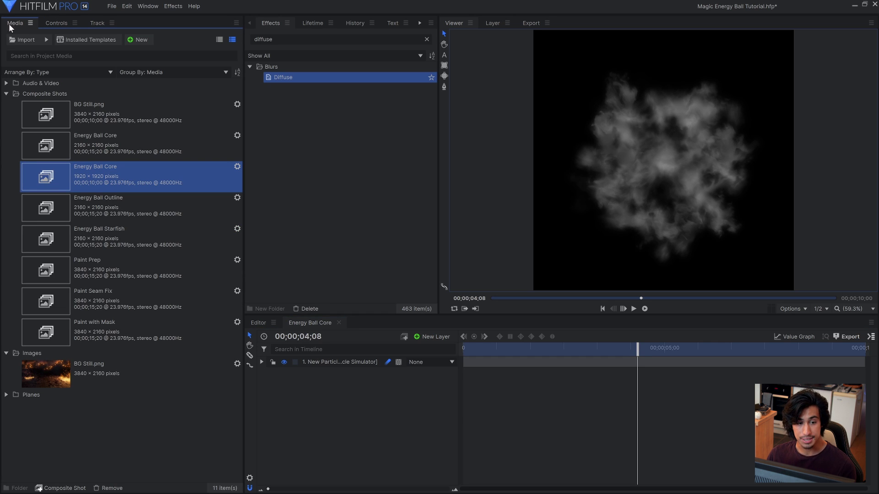
# Create a 1920×1920 composite shot named Energy Ball Starfish
pyautogui.click(142, 40)
pyautogui.click(147, 53)
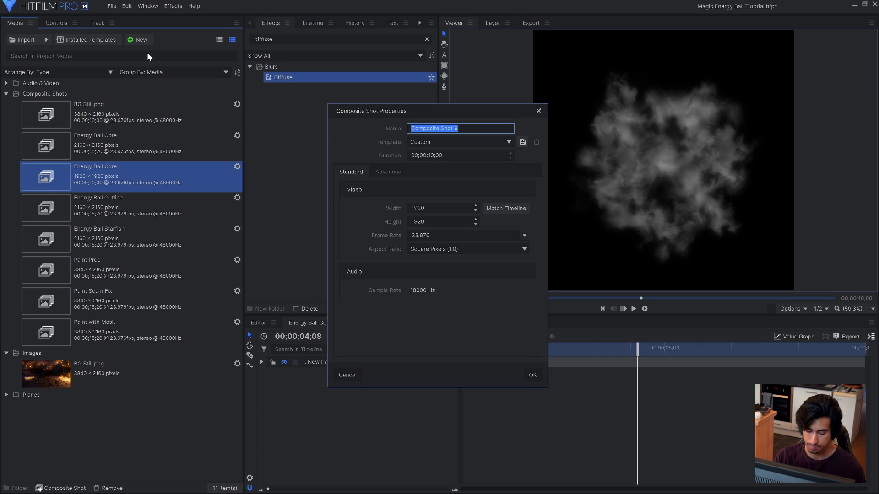
pyautogui.write('Energy Ball Starfish')
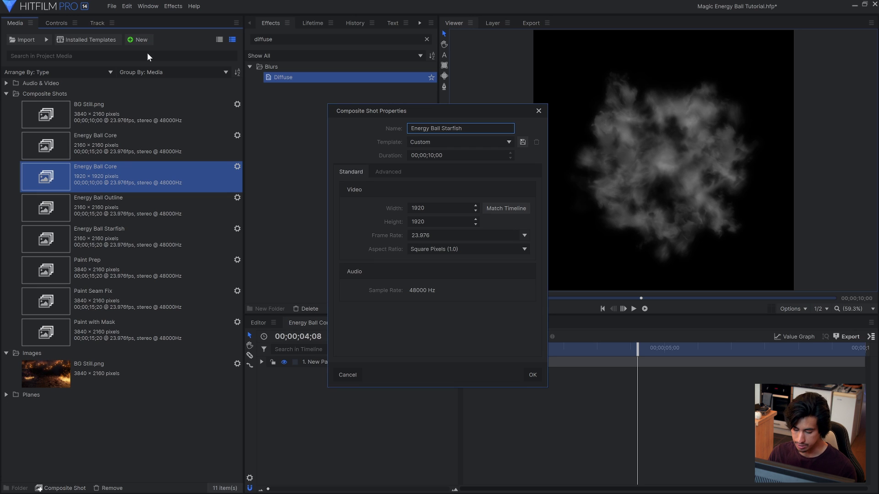
pyautogui.press('Return')
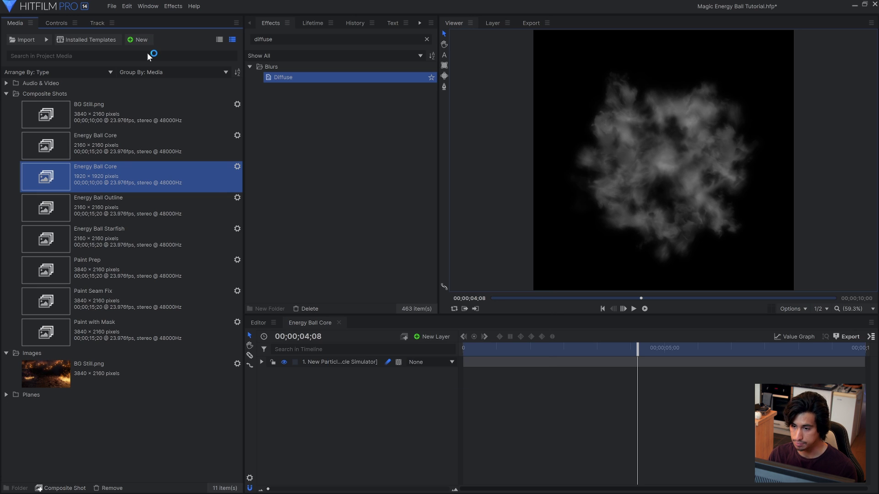
# Add a plane layer named Starfish to the new composite shot
pyautogui.click(432, 336)
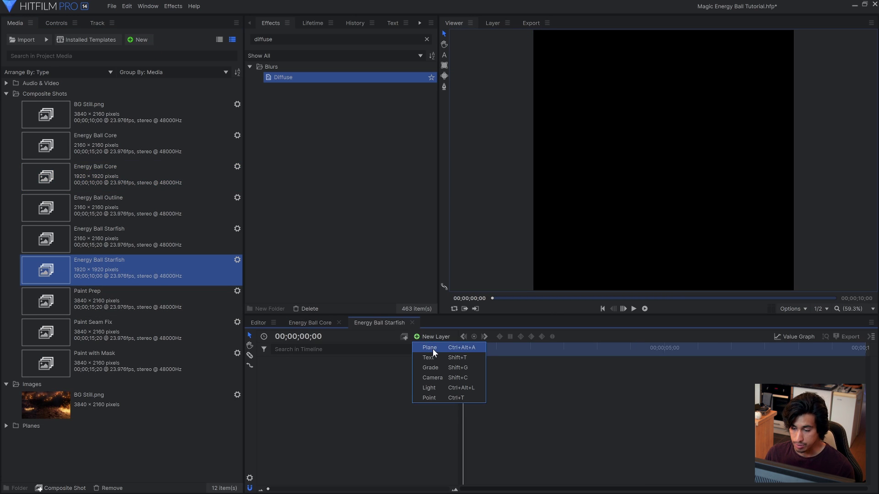
pyautogui.click(432, 349)
pyautogui.press('Return')
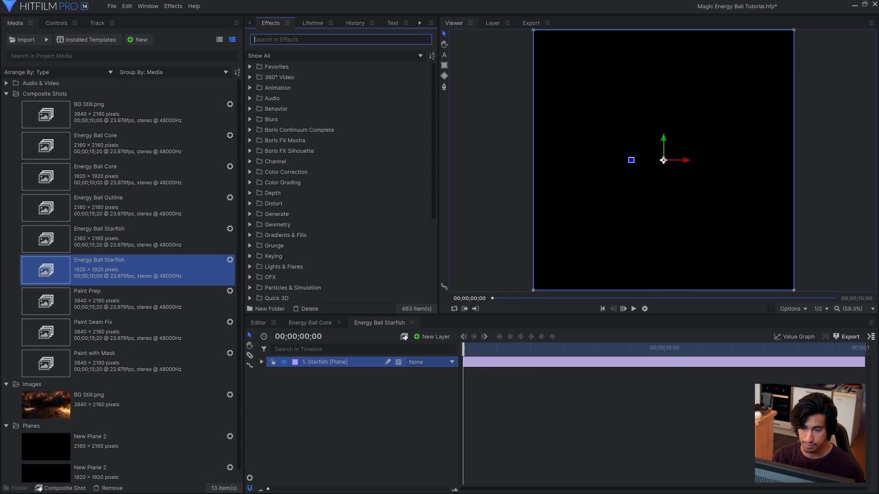
pyautogui.write('light flare')
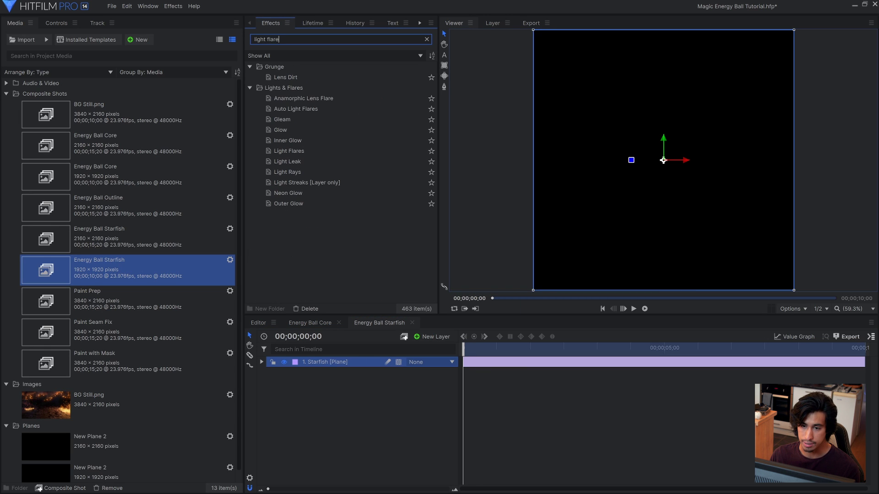
# Apply Light Flares to the Starfish plane and centre it at 0,0
pyautogui.moveTo(300, 150); pyautogui.dragTo(676, 162)
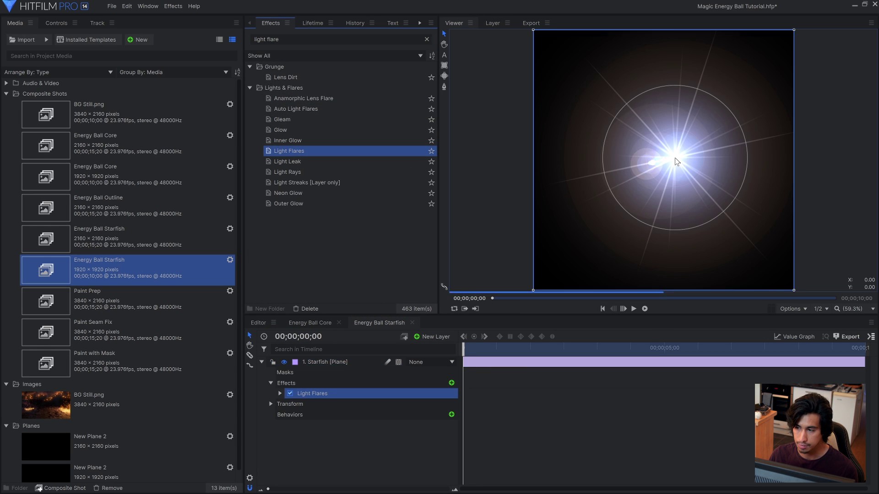
pyautogui.click(56, 23)
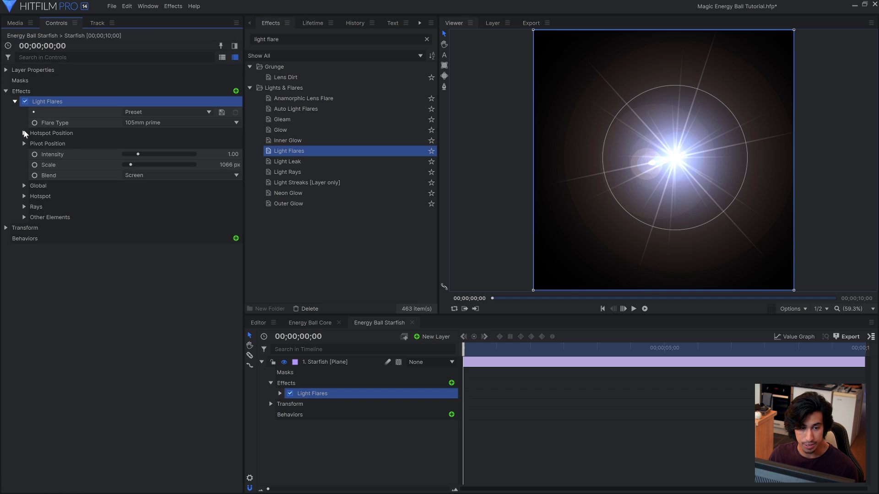
pyautogui.click(24, 133)
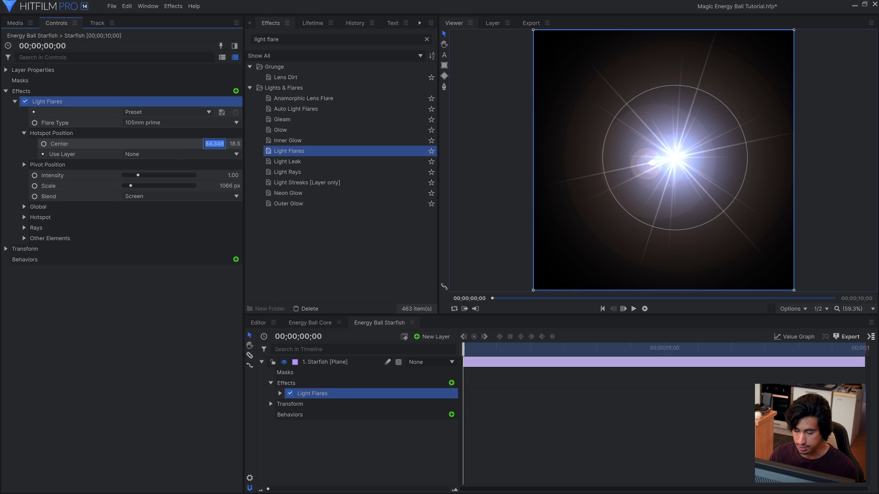
pyautogui.write('0')
pyautogui.press('Tab')
pyautogui.write('0')
pyautogui.press('Return')
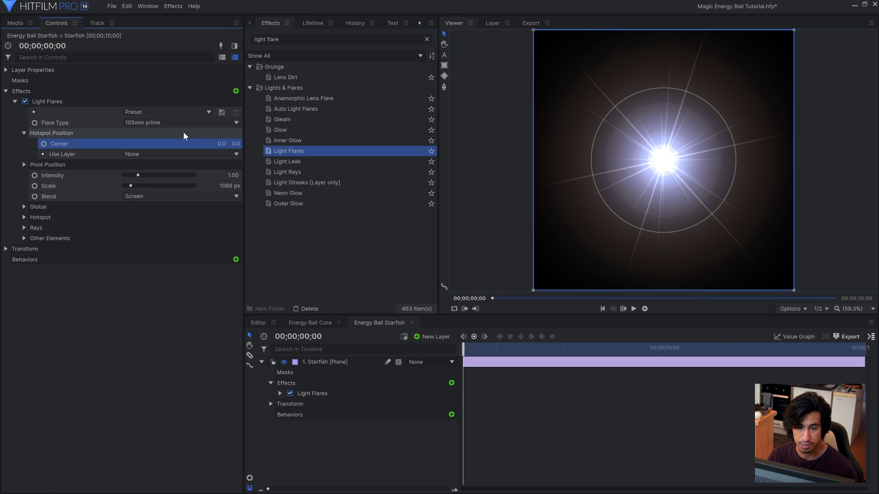
# Set the flare type to Microparticle streak with Other Elements brightness 0
pyautogui.click(180, 122)
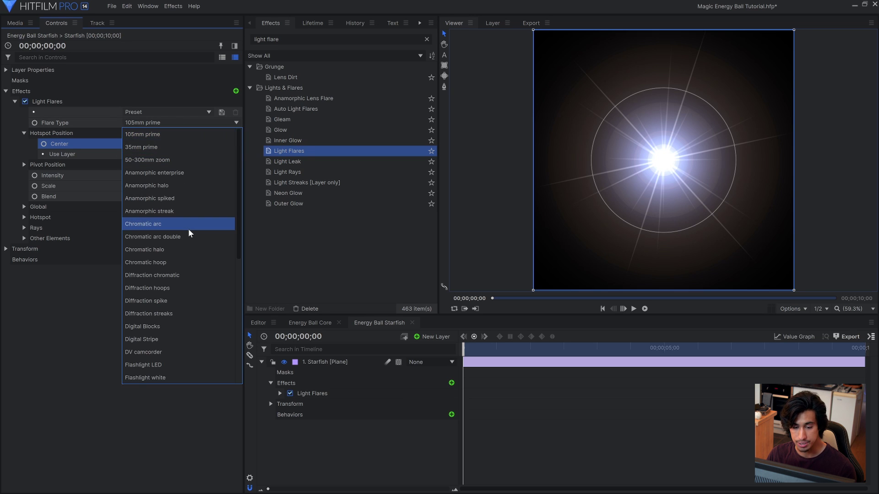
pyautogui.scroll(-5, 188, 227)
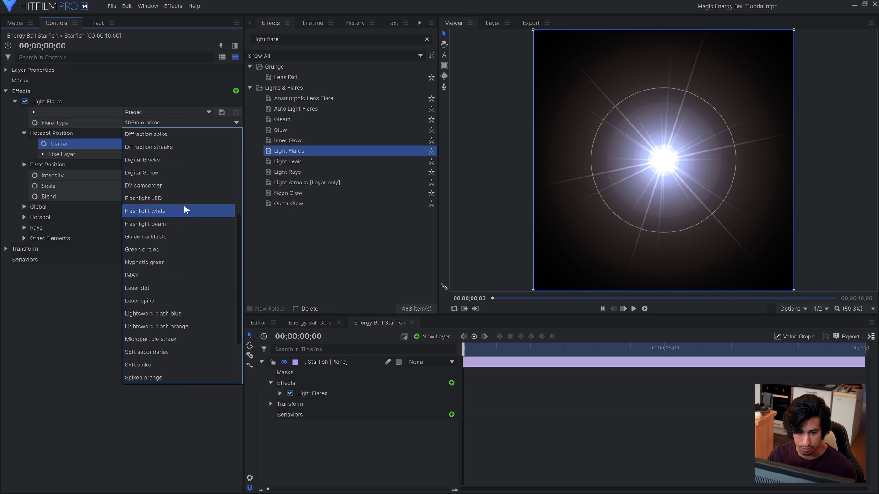
pyautogui.click(180, 263)
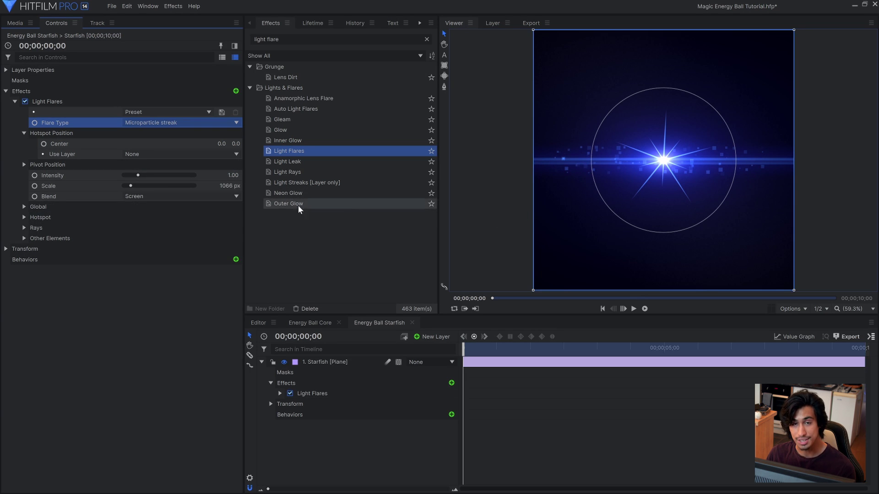
pyautogui.click(24, 238)
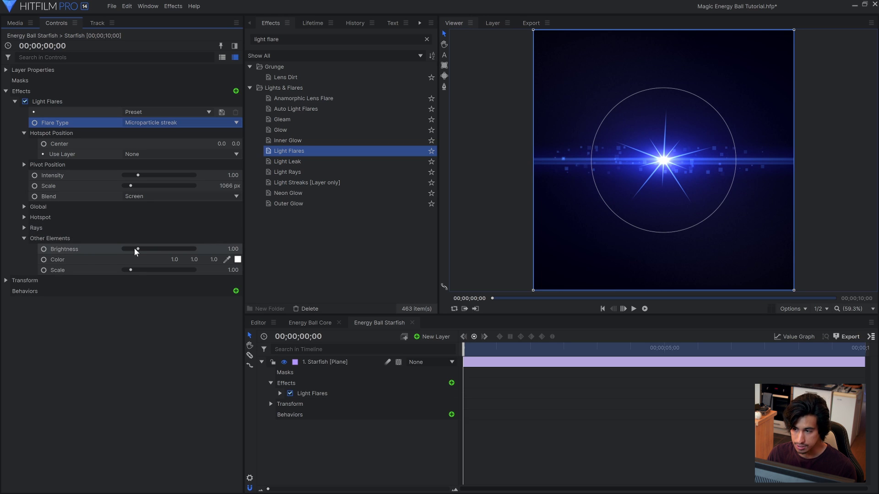
pyautogui.moveTo(134, 248); pyautogui.dragTo(106, 251)
pyautogui.click(25, 238)
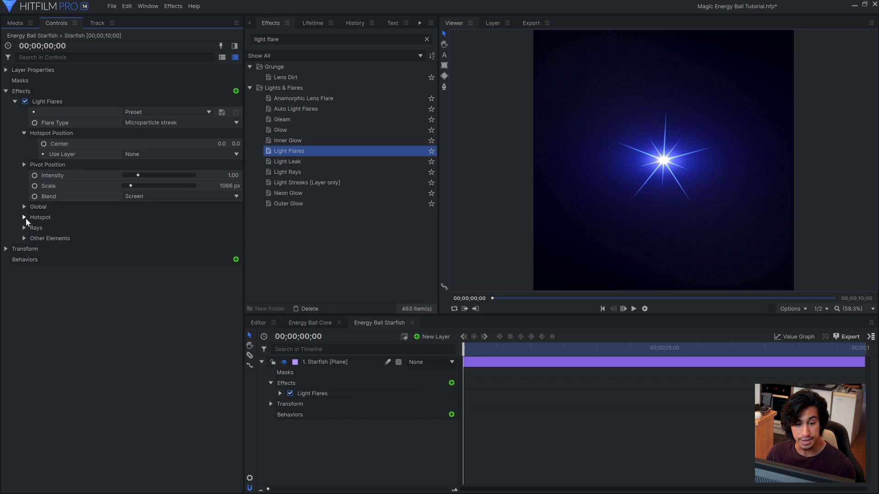
# Set the flare's hotspot brightness to 0.30 and rays brightness to 5.00
pyautogui.click(24, 217)
pyautogui.moveTo(135, 227); pyautogui.dragTo(127, 228)
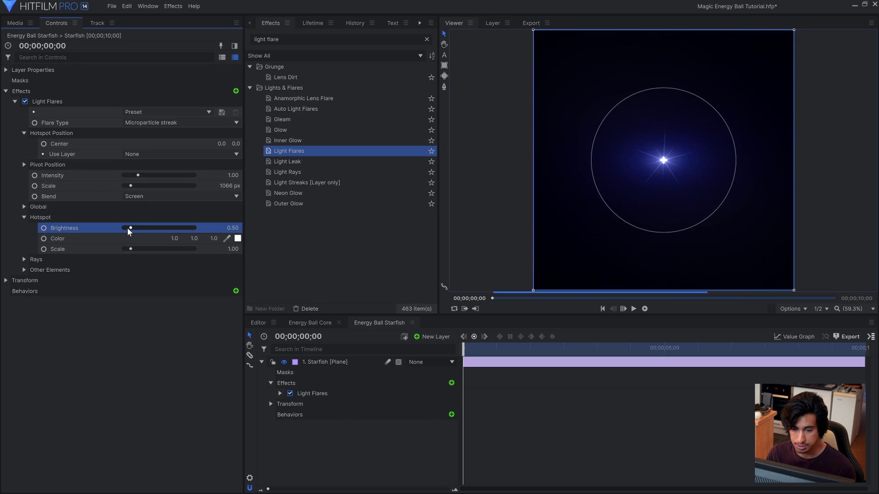
pyautogui.click(23, 218)
pyautogui.click(24, 228)
pyautogui.moveTo(143, 238); pyautogui.dragTo(188, 239)
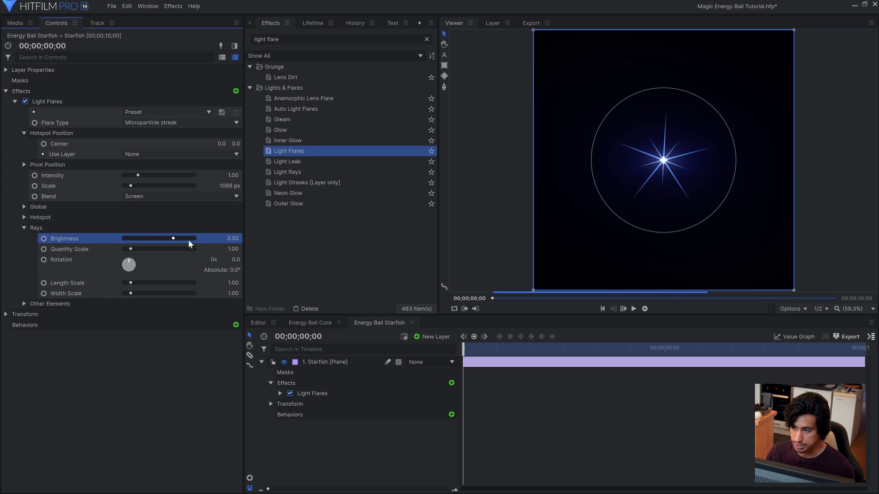
pyautogui.press('space')
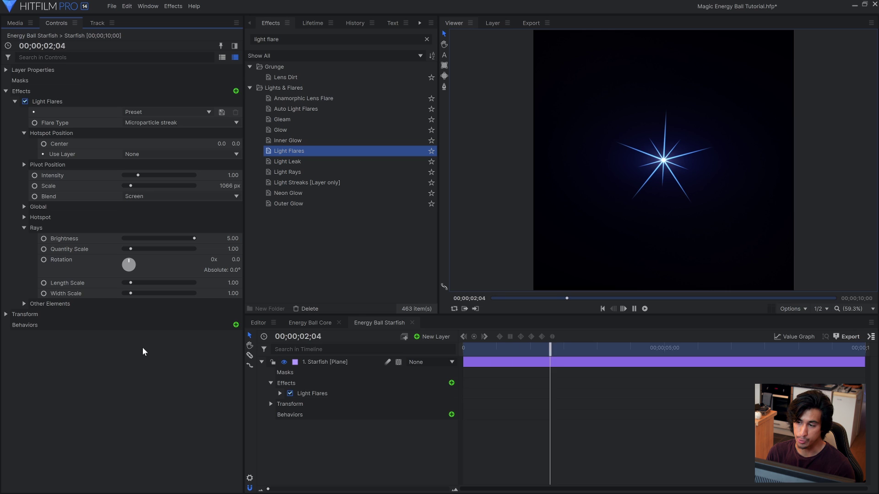
# Add Hue, Saturation & Lightness to the starfish with Saturation at -100
pyautogui.press('space')
pyautogui.tripleClick(301, 39)
pyautogui.write('sat')
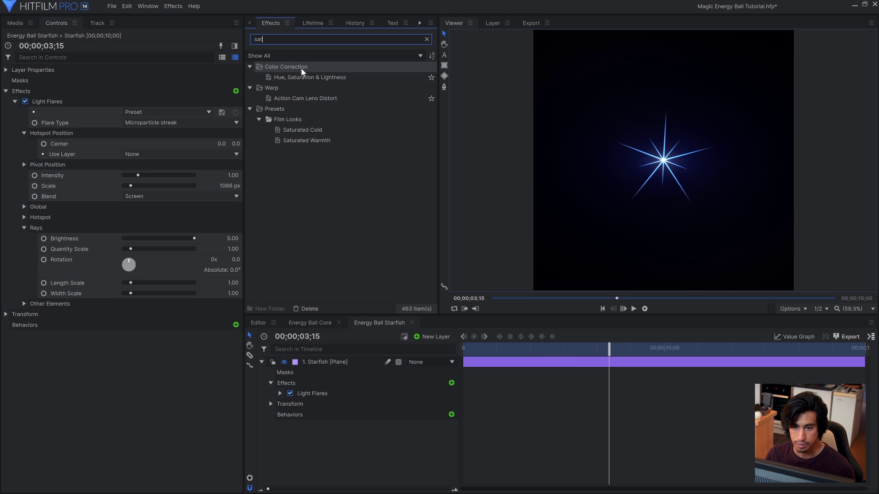
pyautogui.moveTo(302, 77); pyautogui.dragTo(119, 316)
pyautogui.click(15, 102)
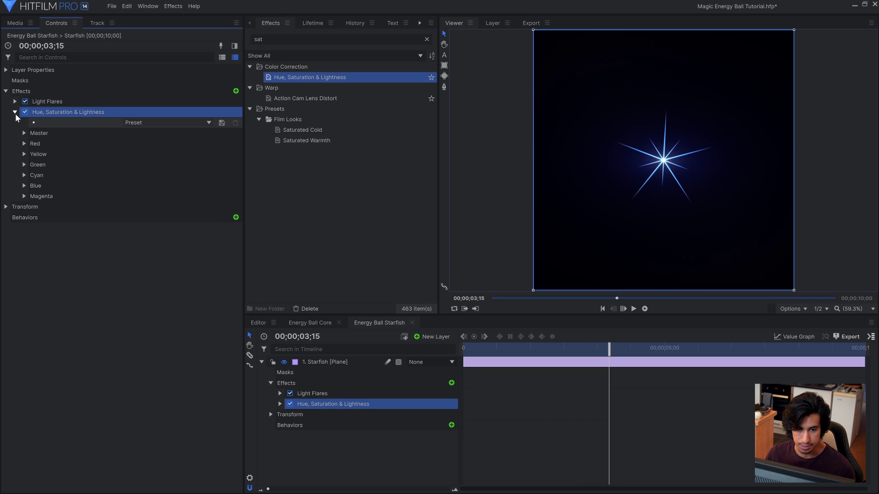
pyautogui.click(24, 133)
pyautogui.moveTo(135, 155); pyautogui.dragTo(111, 157)
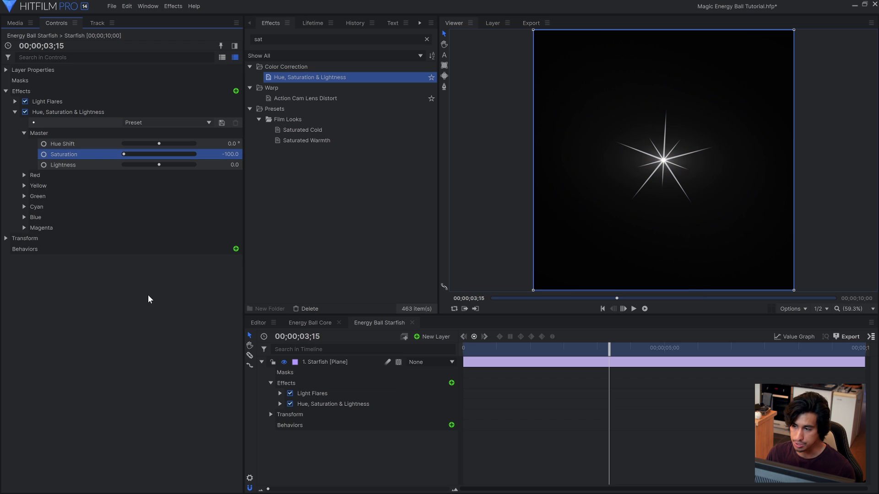
pyautogui.press('Home')
pyautogui.press('space')
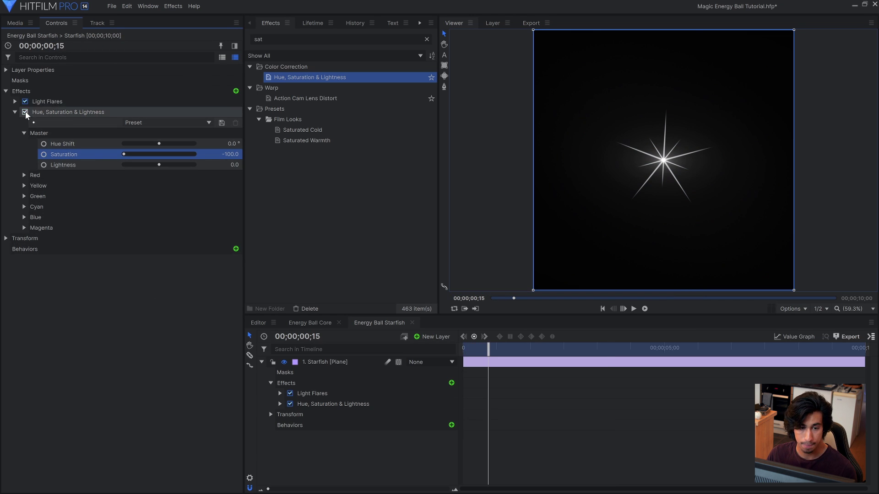
pyautogui.click(14, 111)
pyautogui.scroll(5, 662, 162)
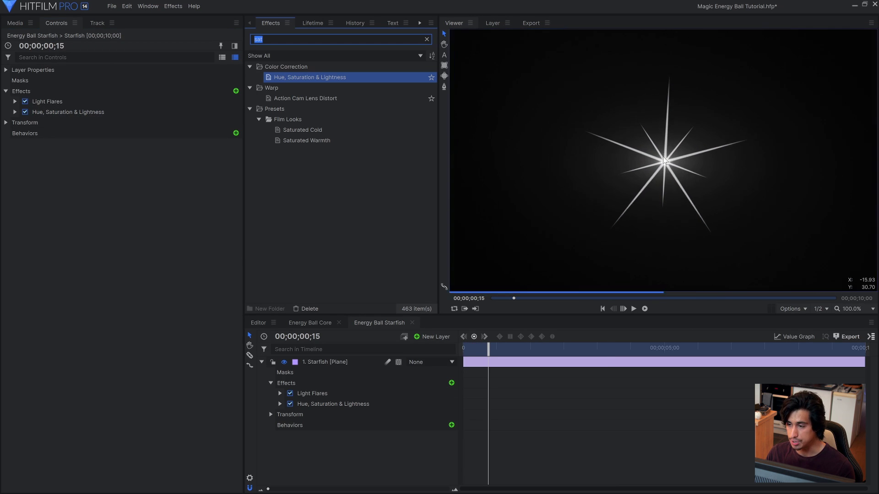
pyautogui.moveTo(684, 172); pyautogui.dragTo(672, 144)
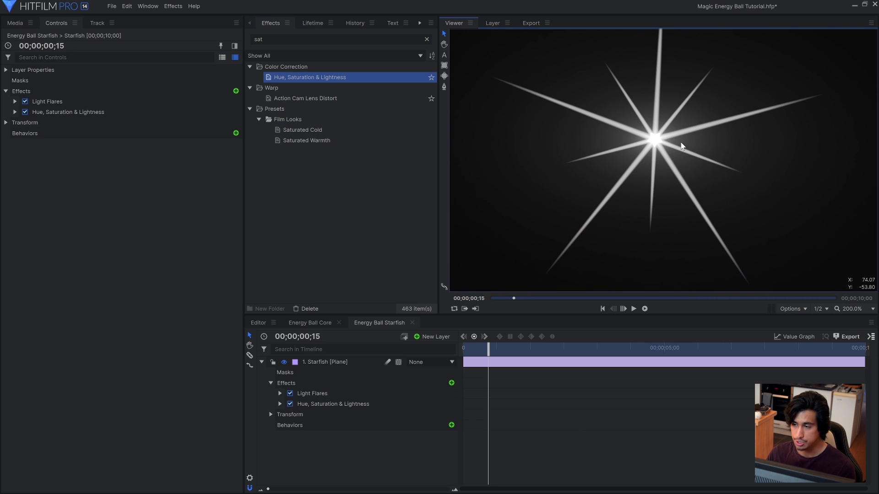
# Add Radial Blur to the starfish with an angle of 13
pyautogui.click(330, 39)
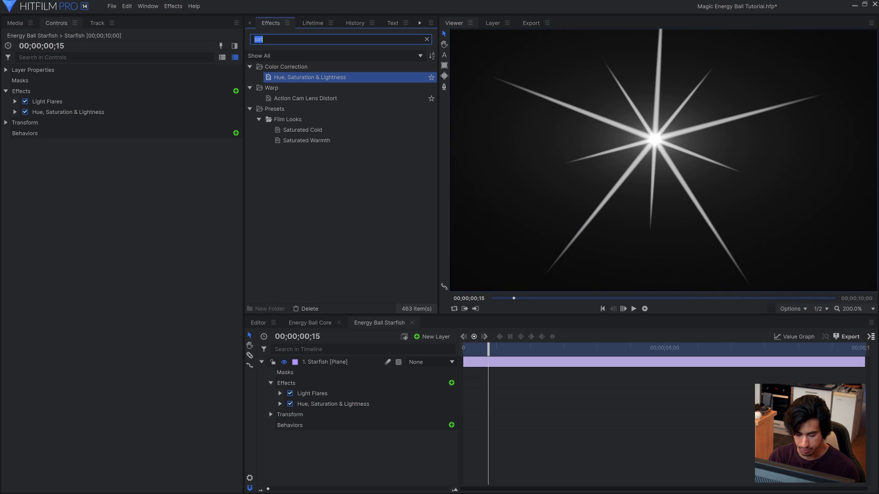
pyautogui.write('radial')
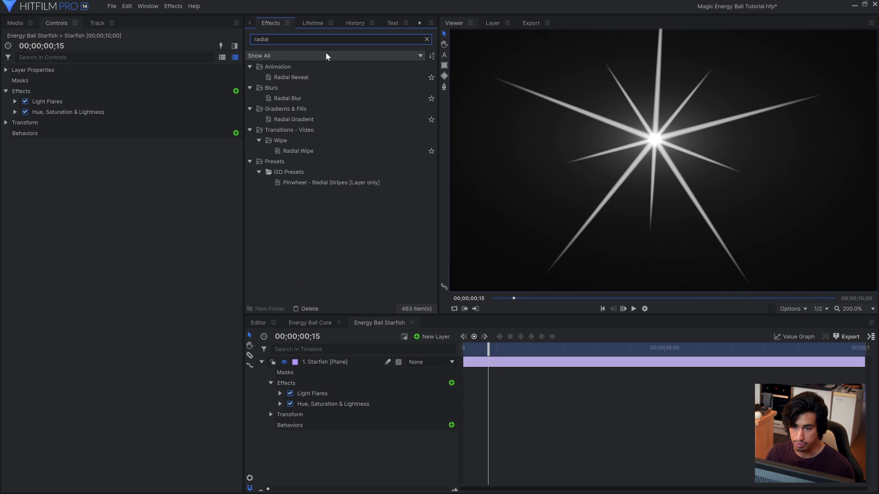
pyautogui.moveTo(336, 98); pyautogui.dragTo(82, 116)
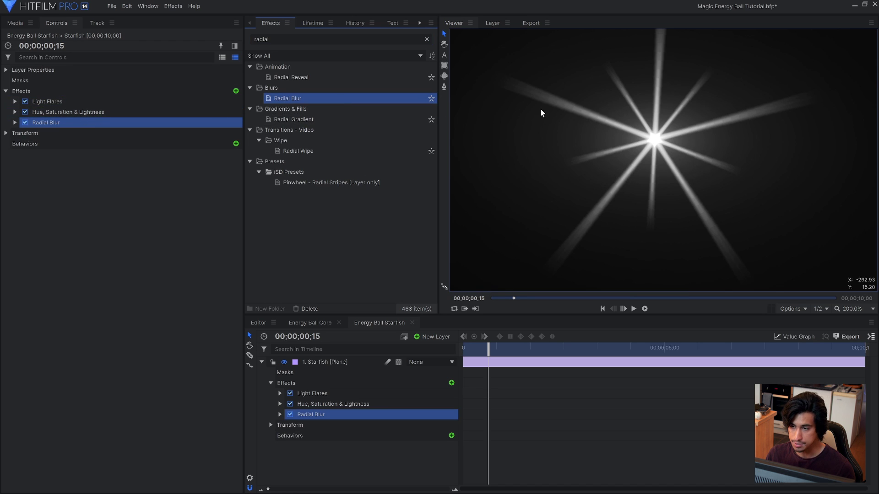
pyautogui.click(15, 122)
pyautogui.moveTo(127, 155); pyautogui.dragTo(133, 154)
# Add Diffuse to the starfish with radius 48.1 and opacity 0.20
pyautogui.doubleClick(262, 40)
pyautogui.write('diffus')
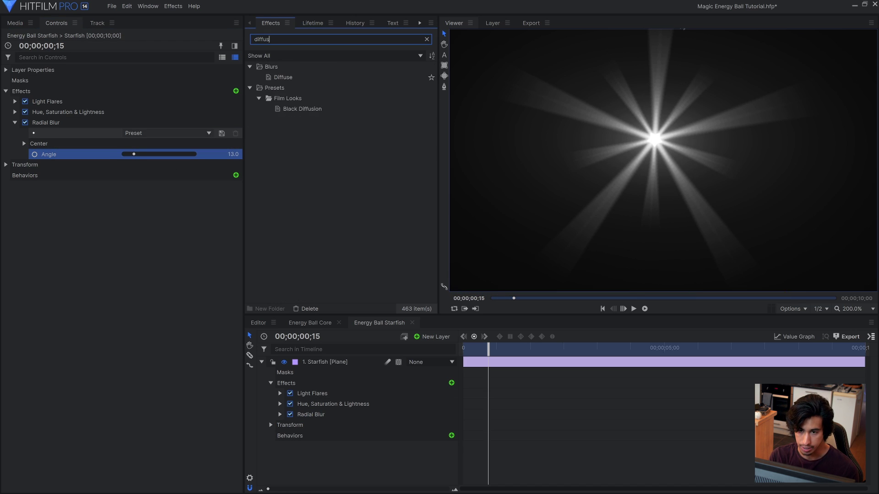
pyautogui.write('e')
pyautogui.moveTo(283, 77); pyautogui.dragTo(82, 142)
pyautogui.click(15, 122)
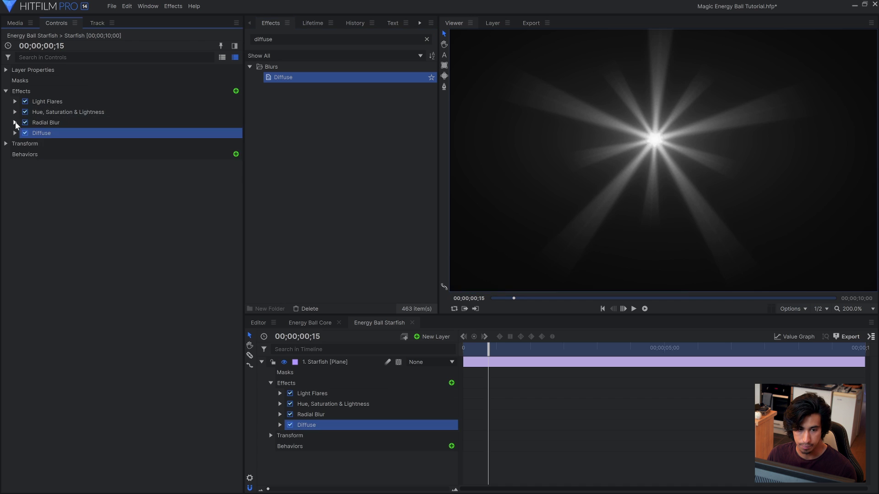
pyautogui.click(16, 133)
pyautogui.moveTo(145, 154); pyautogui.dragTo(142, 165)
# Keyframe Rays Rotation from 0 at the start to 1 revolution at the clip end
pyautogui.press('Home')
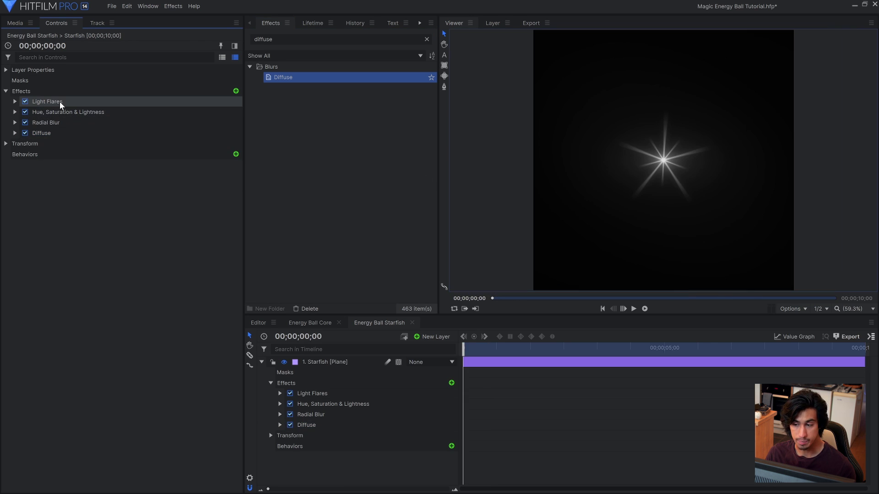
pyautogui.click(60, 101)
pyautogui.click(15, 102)
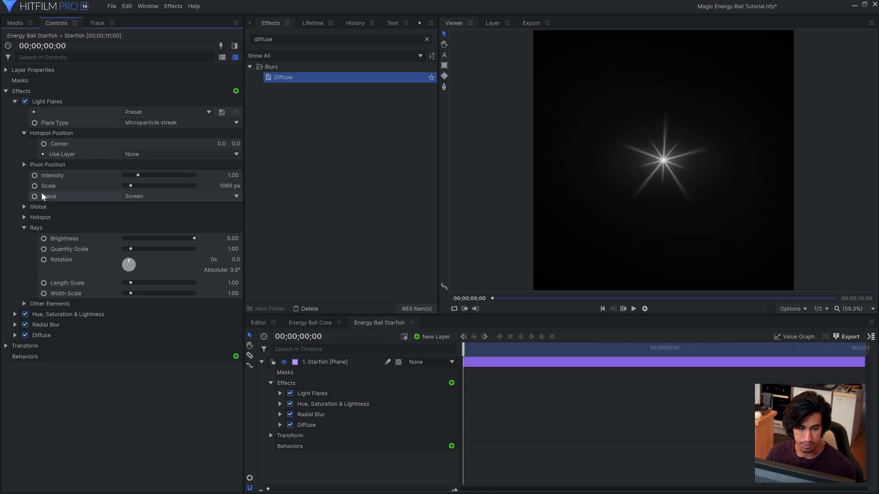
pyautogui.click(43, 260)
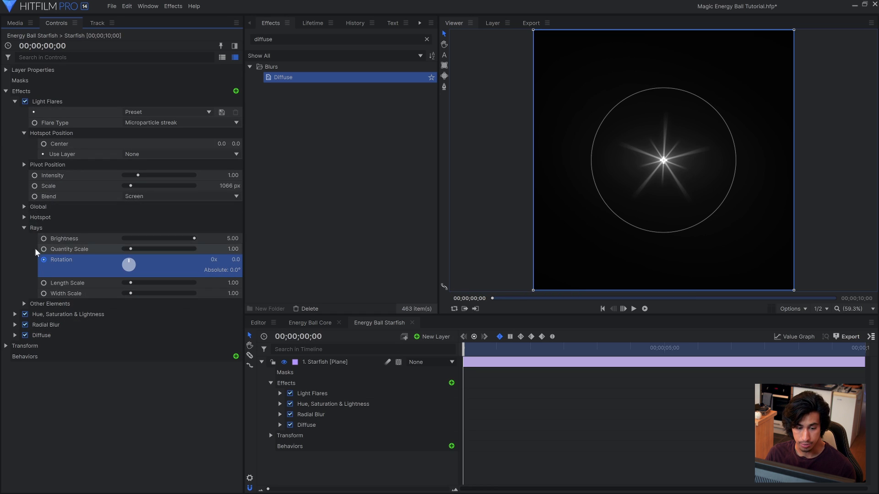
pyautogui.moveTo(509, 347); pyautogui.dragTo(863, 349)
pyautogui.click(214, 260)
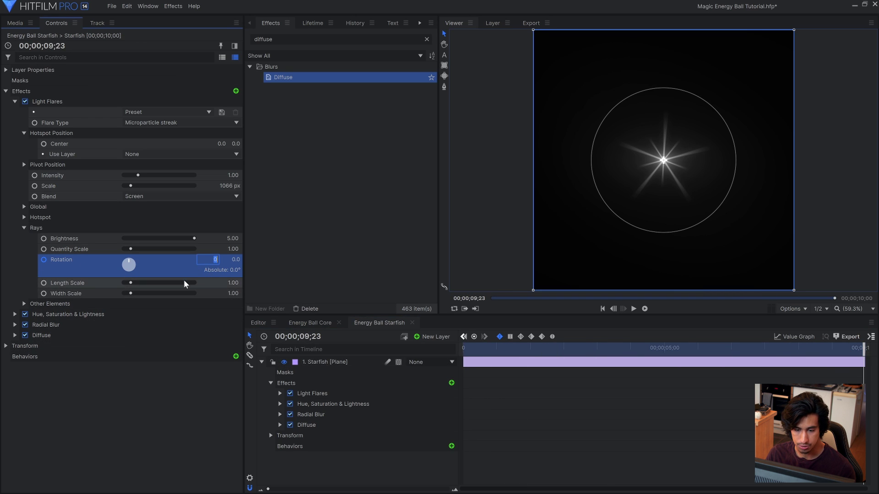
pyautogui.write('1')
pyautogui.press('Return')
# Play back the spinning starburst from the first frame, then select Light Flares
pyautogui.press('Home')
pyautogui.press('space')
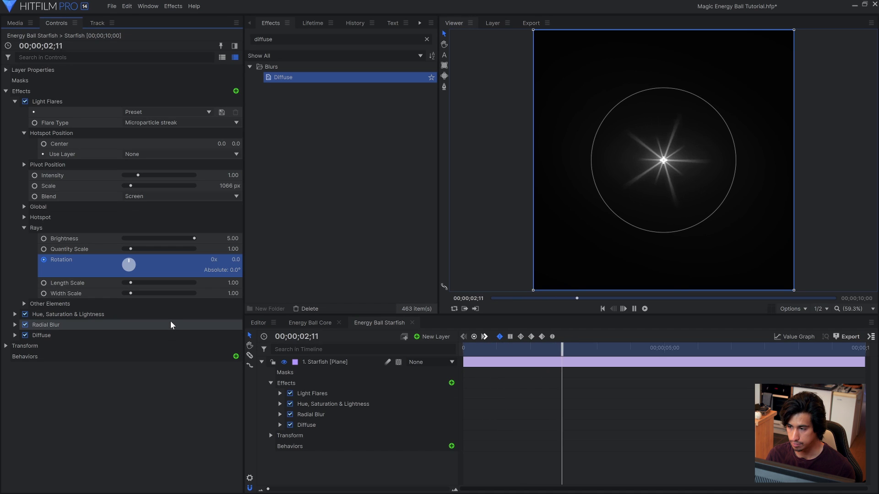
pyautogui.press('space')
pyautogui.press('Home')
pyautogui.click(15, 101)
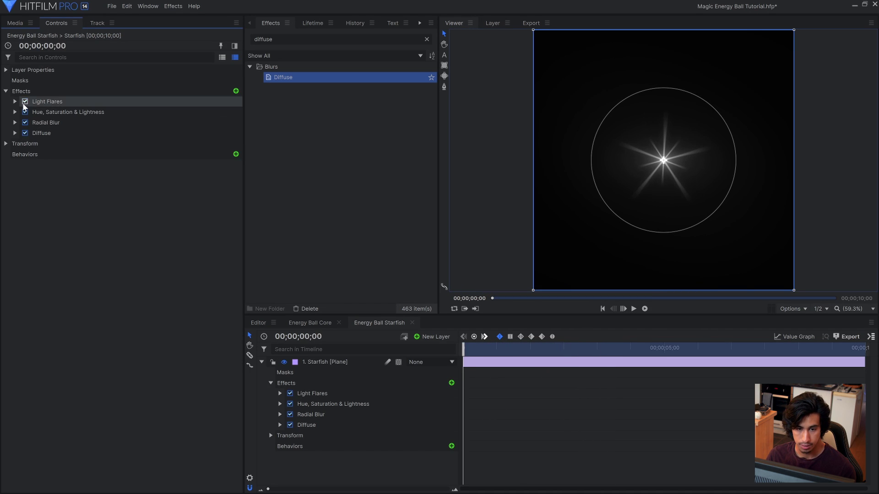
pyautogui.click(40, 103)
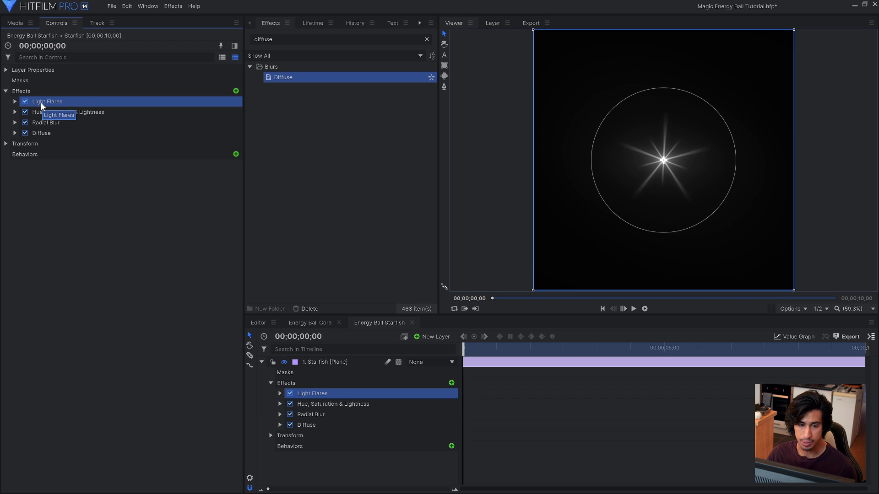
# Duplicate Light Flares and give the copy rays rotated about 96°, quantity 0.90, and longer
pyautogui.rightClick(40, 102)
pyautogui.click(75, 139)
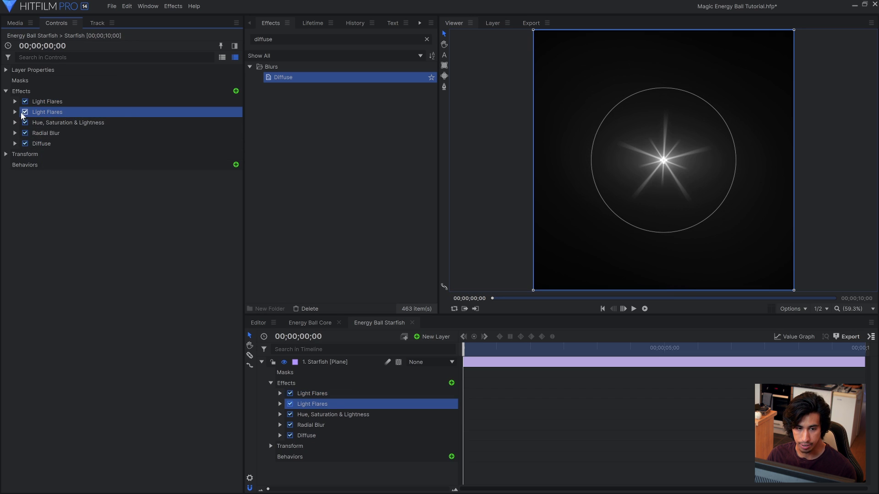
pyautogui.click(15, 112)
pyautogui.click(24, 217)
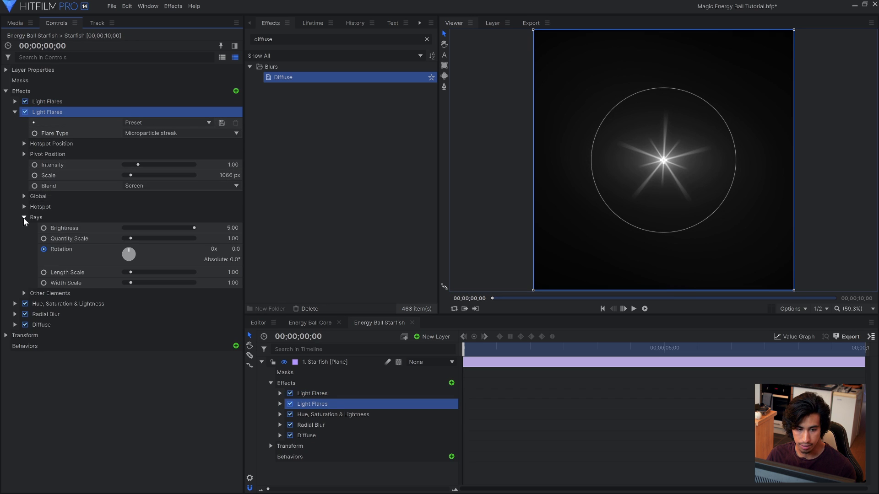
pyautogui.moveTo(127, 254); pyautogui.dragTo(136, 240)
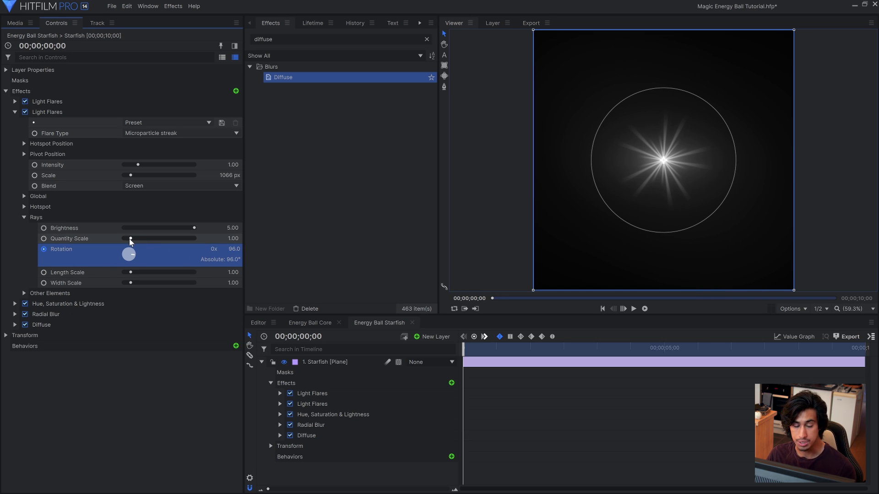
pyautogui.moveTo(129, 238); pyautogui.dragTo(126, 236)
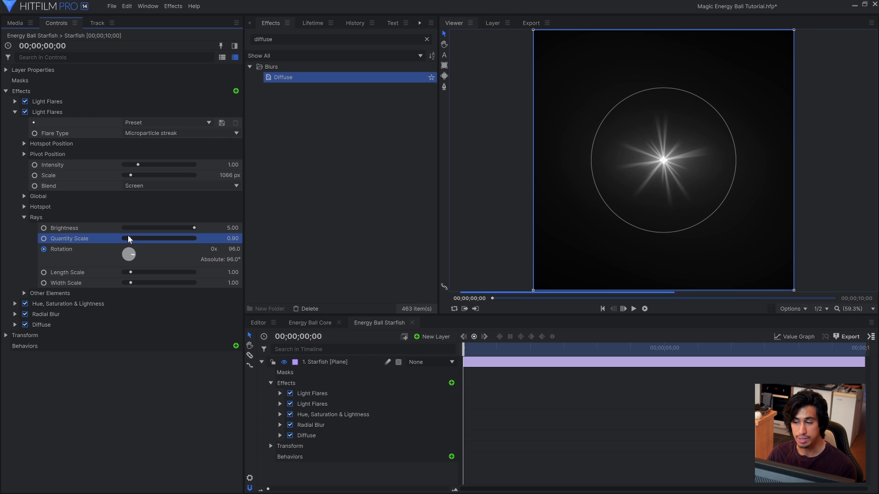
pyautogui.press('space')
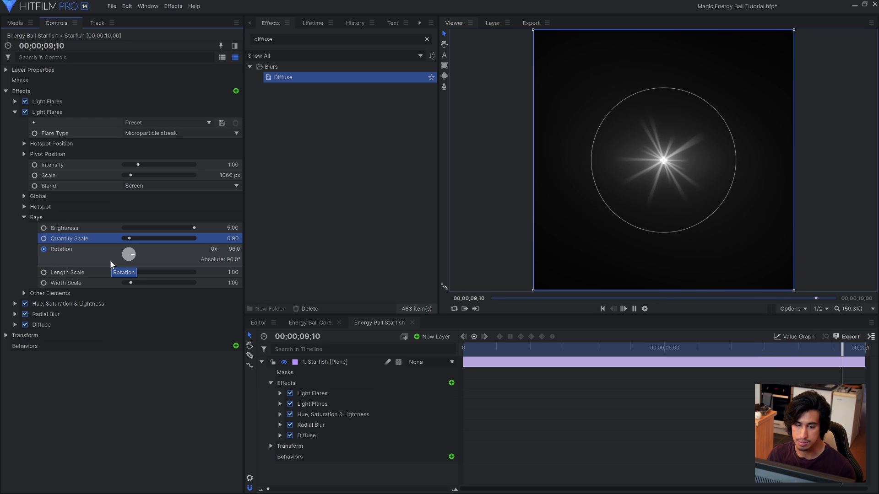
pyautogui.press('space')
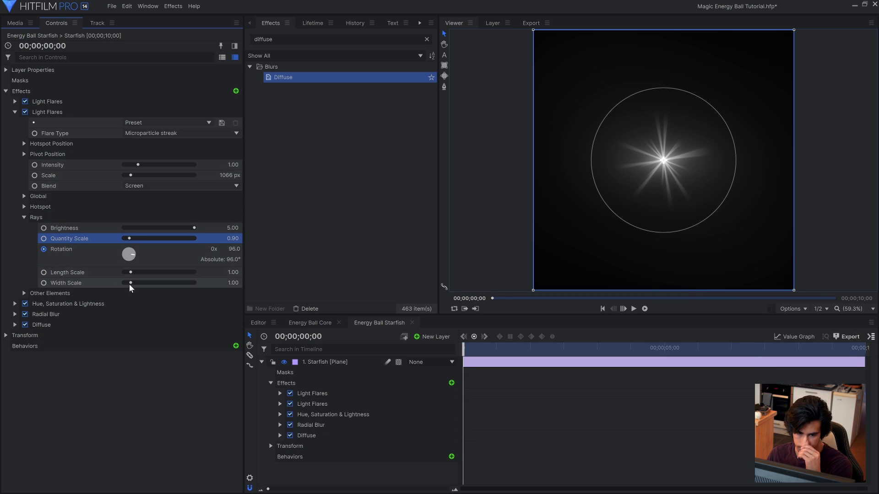
pyautogui.moveTo(130, 273); pyautogui.dragTo(140, 283)
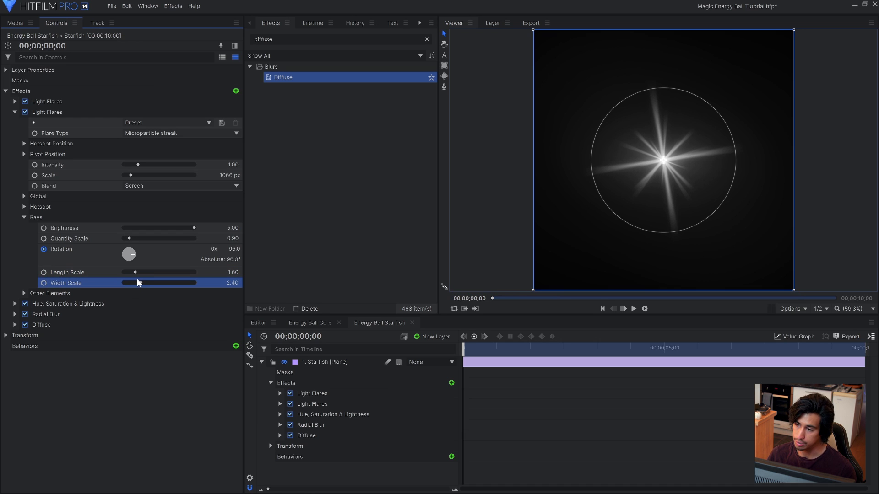
pyautogui.click(15, 112)
# Duplicate the second flare and make the third flare's rays shorter, rotated -59°, zero width
pyautogui.rightClick(45, 111)
pyautogui.click(75, 152)
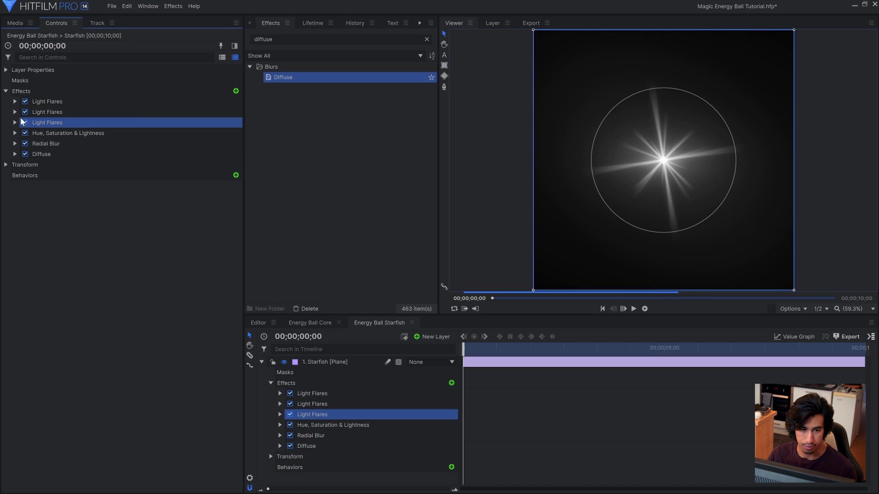
pyautogui.click(15, 123)
pyautogui.click(24, 227)
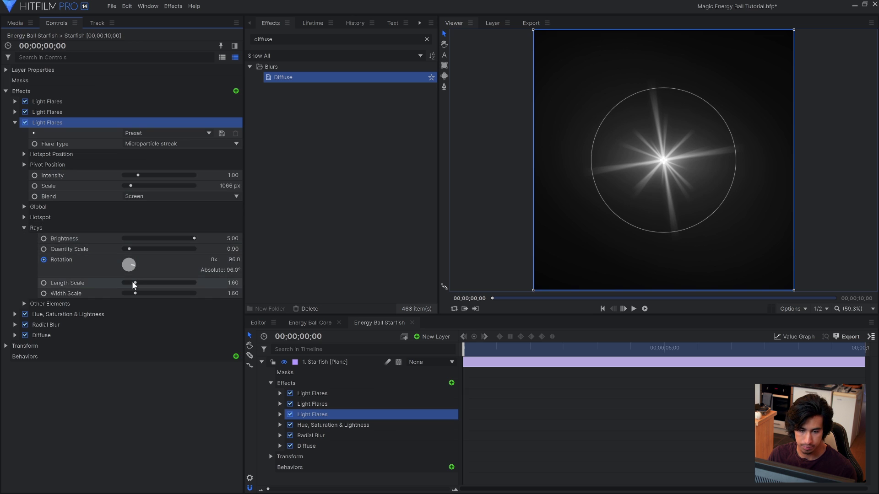
pyautogui.moveTo(133, 283); pyautogui.dragTo(124, 262)
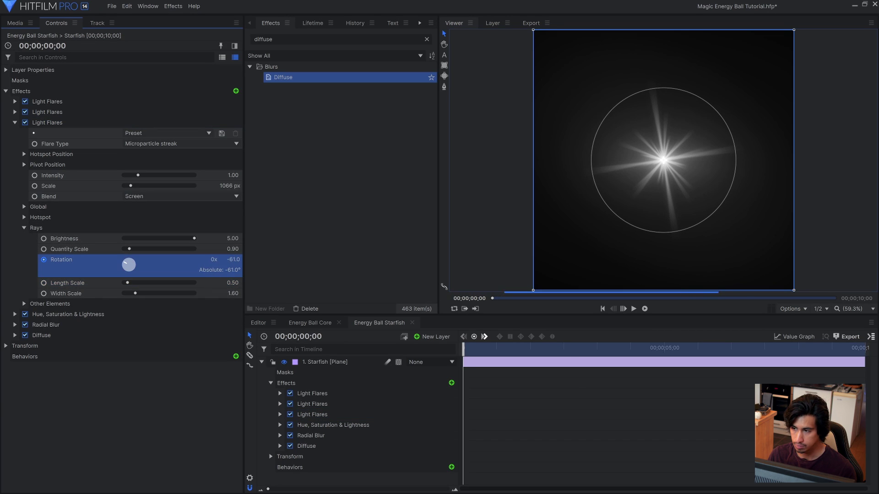
pyautogui.moveTo(131, 293); pyautogui.dragTo(121, 295)
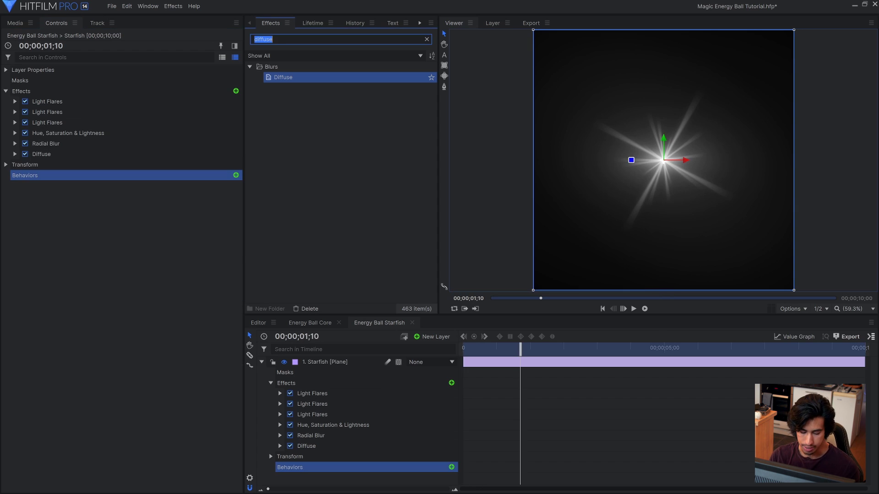
# Add Light Rays to the Starfish with Screen blending, radius 210 and intensity 0.9
pyautogui.write('light ')
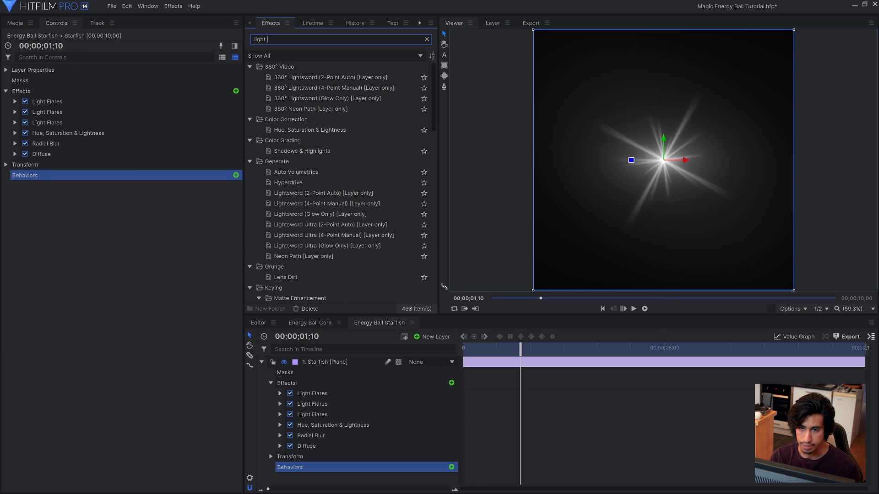
pyautogui.write('rays')
pyautogui.moveTo(292, 109); pyautogui.dragTo(298, 111)
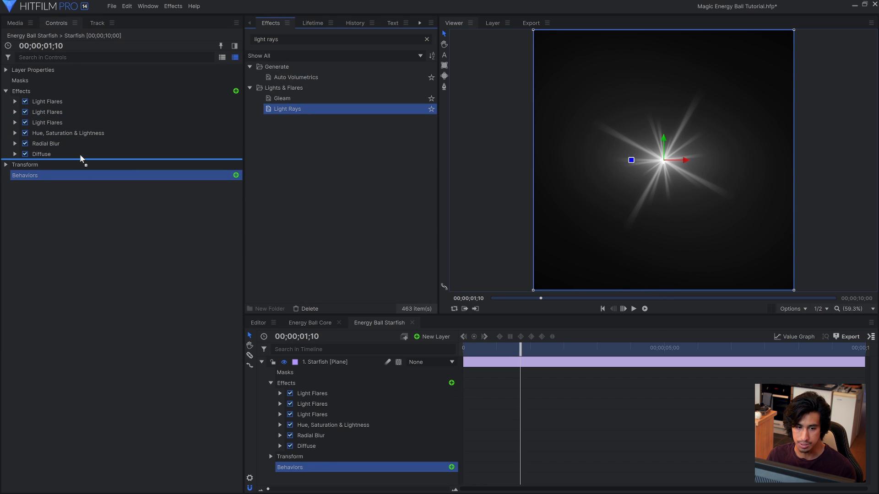
pyautogui.moveTo(80, 158); pyautogui.dragTo(83, 159)
pyautogui.click(15, 164)
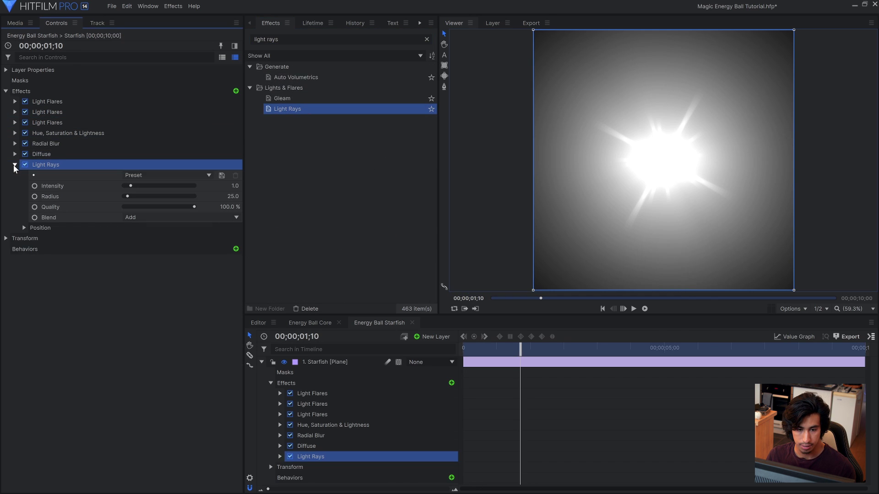
pyautogui.click(171, 218)
pyautogui.click(158, 383)
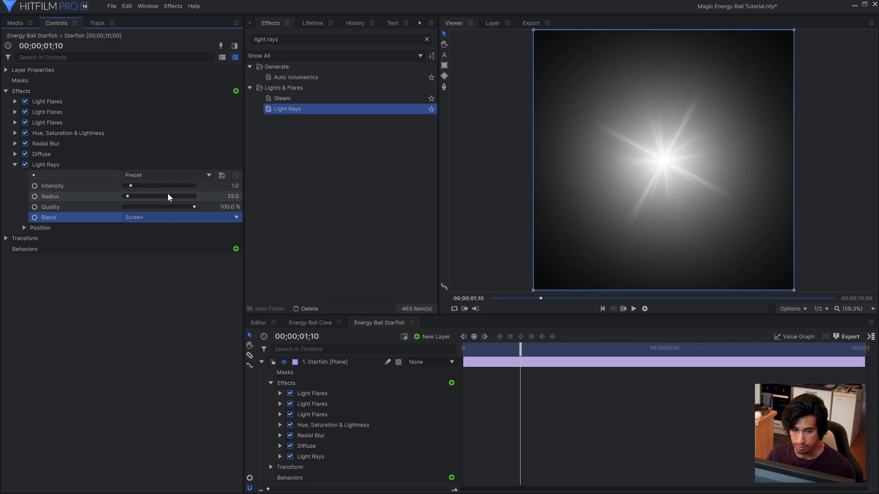
pyautogui.moveTo(128, 196); pyautogui.dragTo(167, 191)
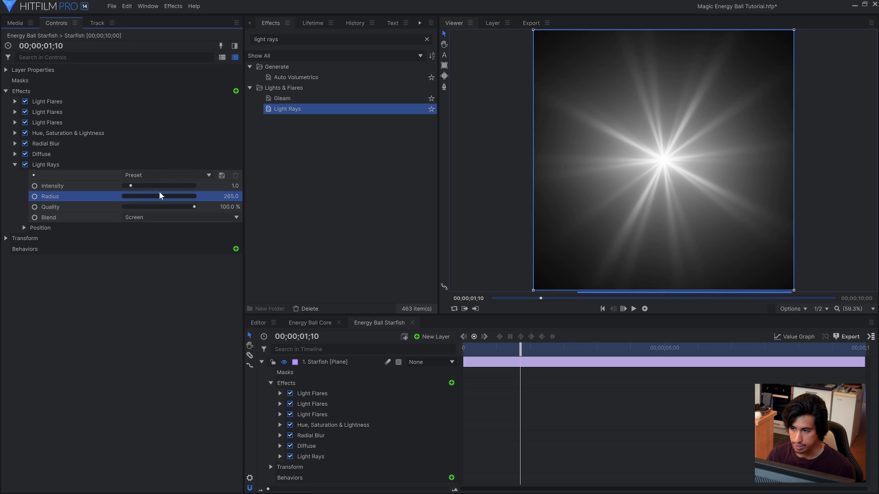
pyautogui.click(155, 193)
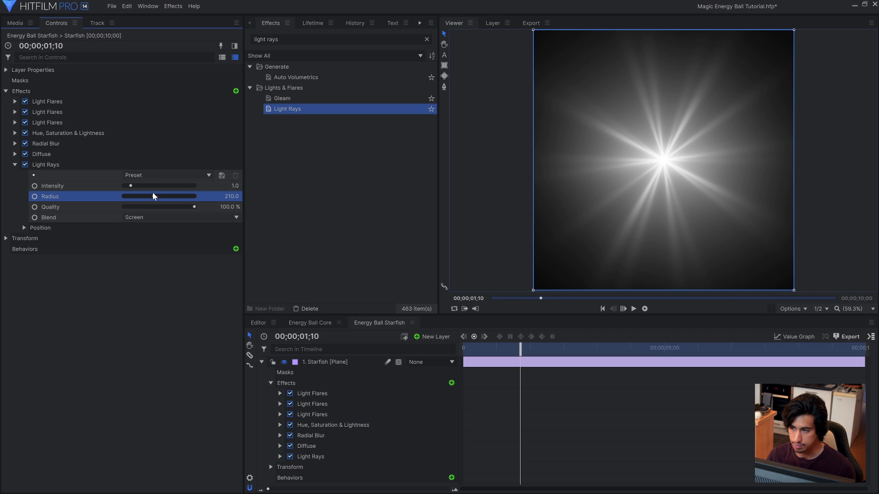
pyautogui.moveTo(131, 186); pyautogui.dragTo(128, 186)
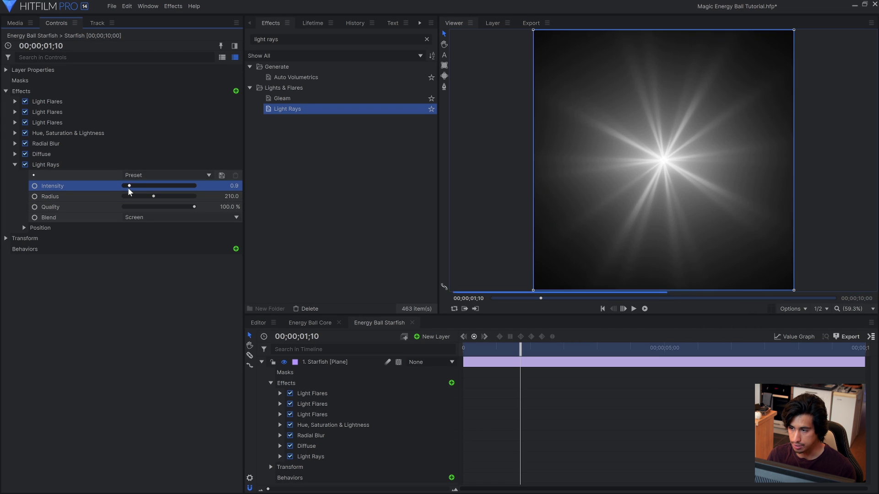
pyautogui.click(138, 278)
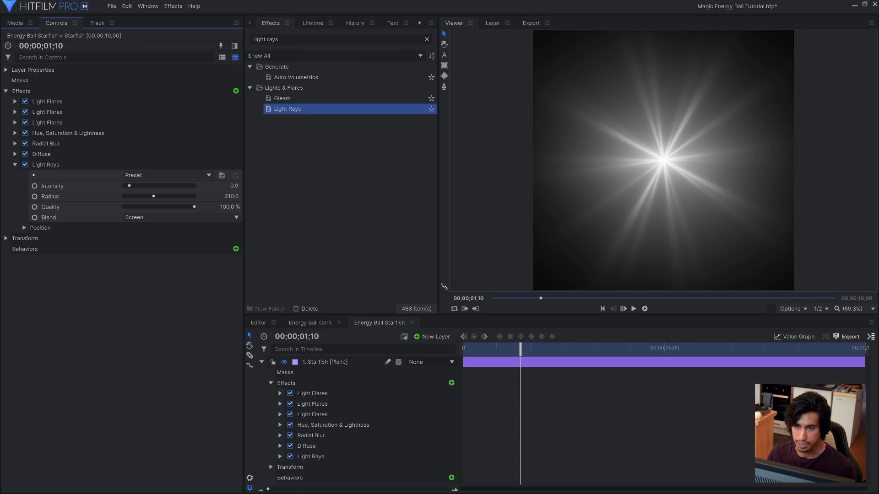
# Add Curves to the Starfish with an S-curve darkening shadows and brightening highlights
pyautogui.click(274, 40)
pyautogui.write('curve')
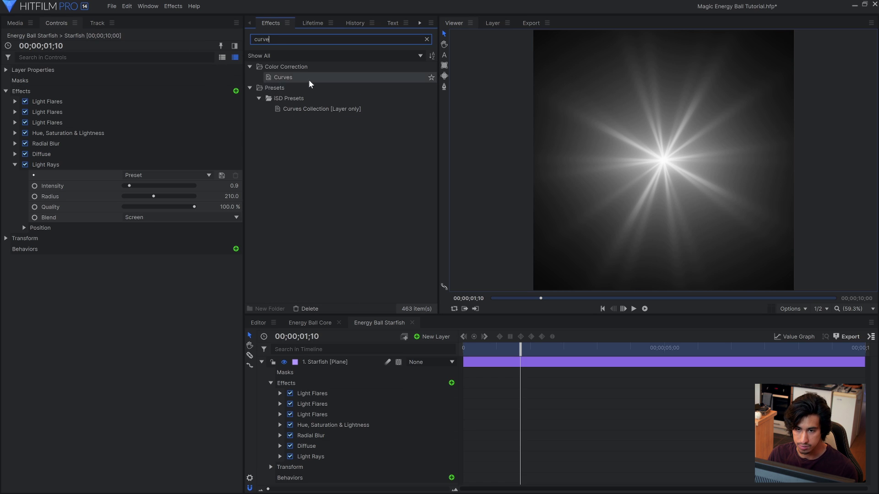
pyautogui.moveTo(308, 79); pyautogui.dragTo(12, 174)
pyautogui.click(14, 164)
pyautogui.click(14, 175)
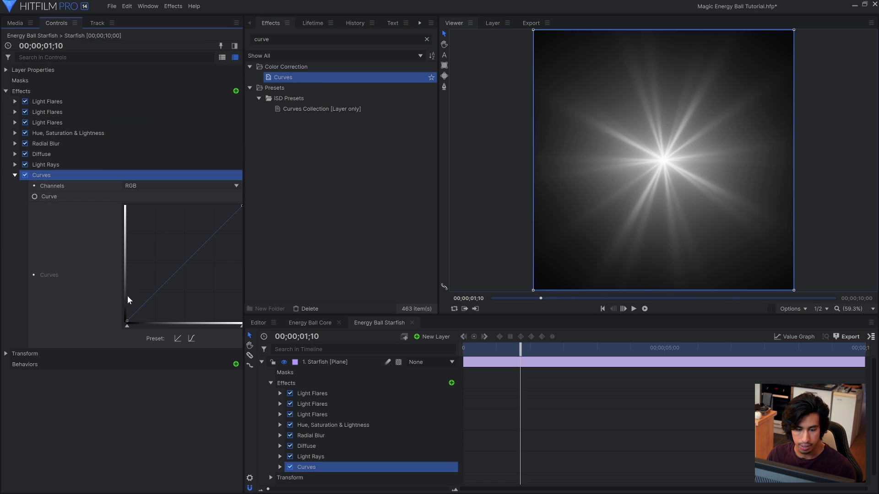
pyautogui.moveTo(127, 326); pyautogui.dragTo(156, 329)
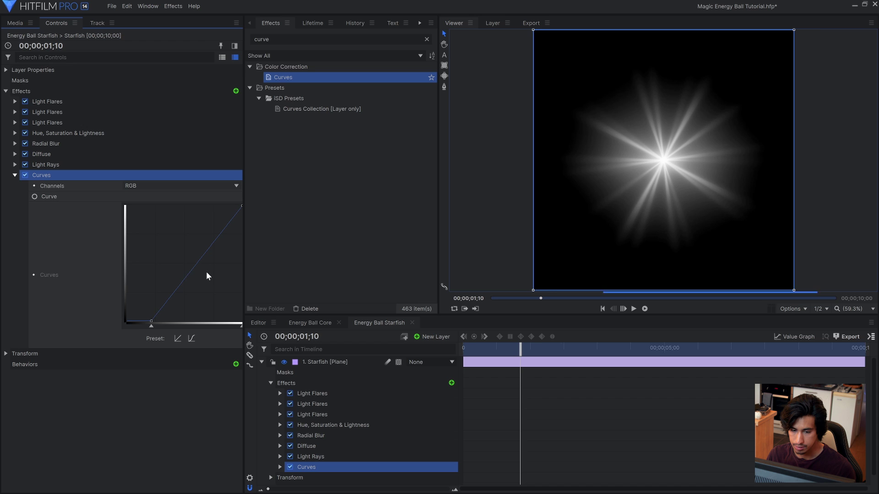
pyautogui.hotkey('ctrl', 'z')
pyautogui.moveTo(158, 289); pyautogui.dragTo(158, 312)
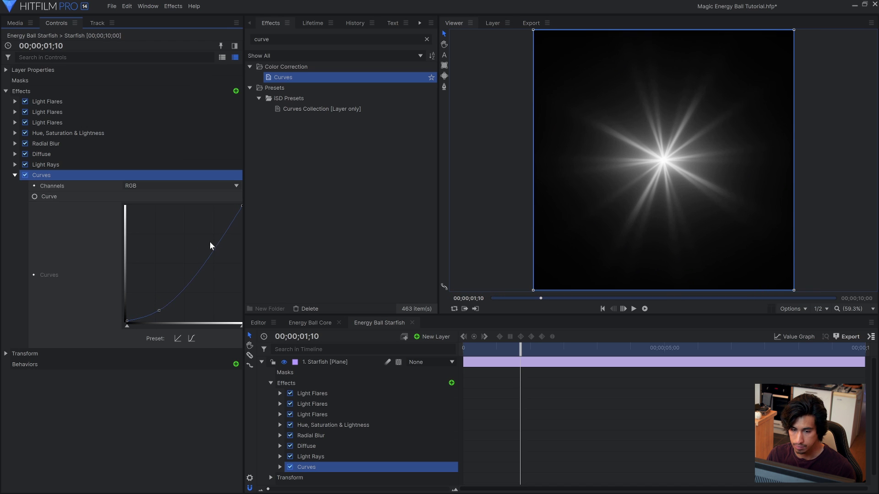
pyautogui.moveTo(210, 242)
pyautogui.mouseDown()
pyautogui.moveTo(199, 230)
pyautogui.moveTo(210, 237)
pyautogui.mouseUp()
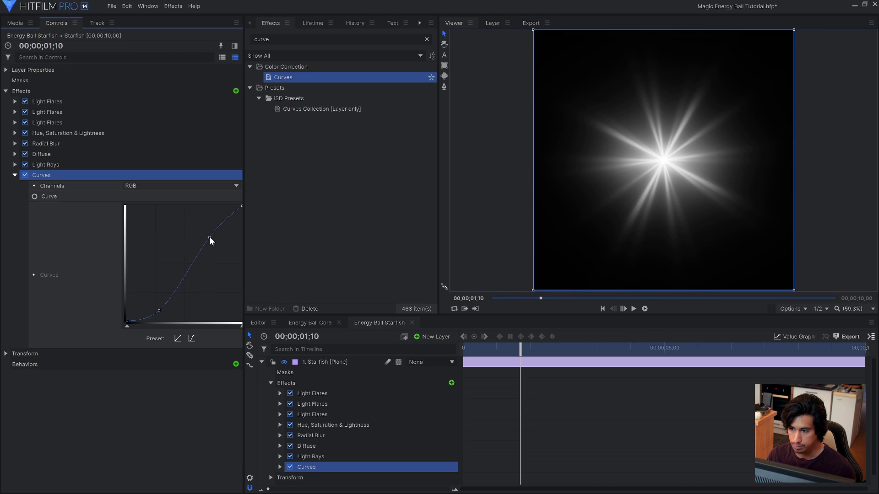
pyautogui.moveTo(520, 348); pyautogui.dragTo(544, 351)
pyautogui.press('Home')
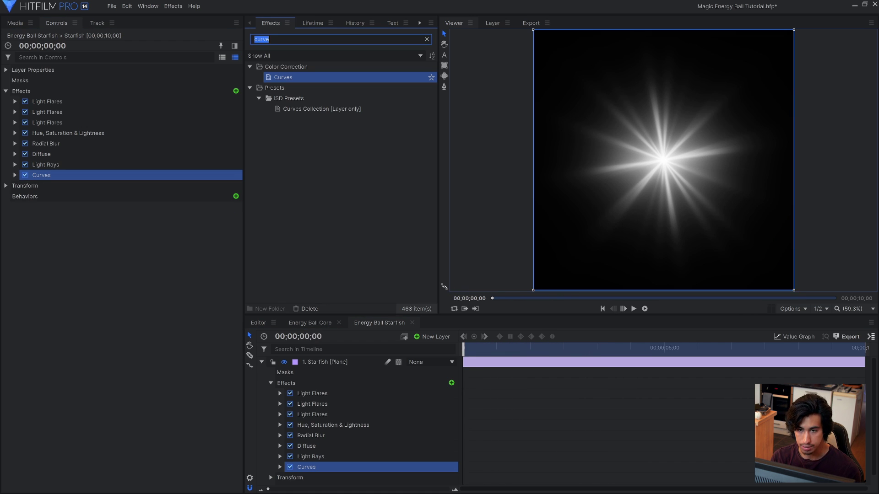
# Add Heat Distortion at scale 230.7 px and Twirl with a 68° angle
pyautogui.write('heat d')
pyautogui.moveTo(293, 77); pyautogui.dragTo(604, 166)
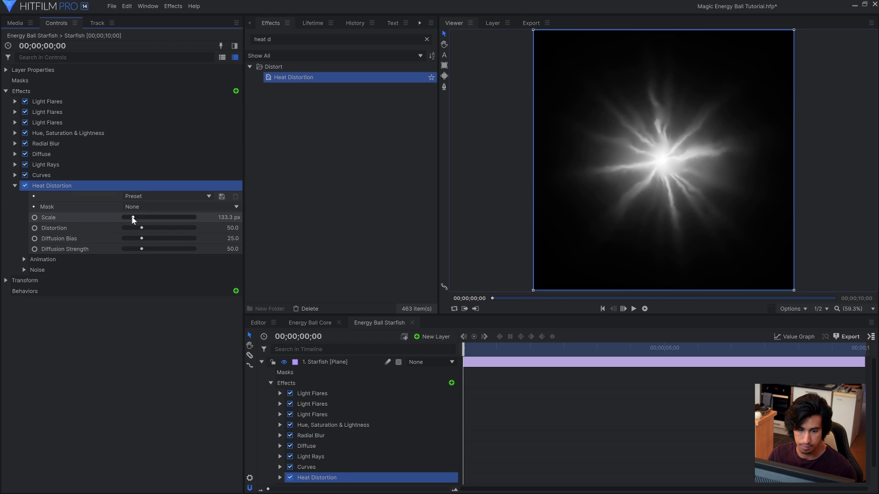
pyautogui.moveTo(131, 218)
pyautogui.mouseDown()
pyautogui.moveTo(142, 218)
pyautogui.moveTo(127, 249)
pyautogui.moveTo(131, 228)
pyautogui.mouseUp()
pyautogui.moveTo(280, 119); pyautogui.dragTo(68, 231)
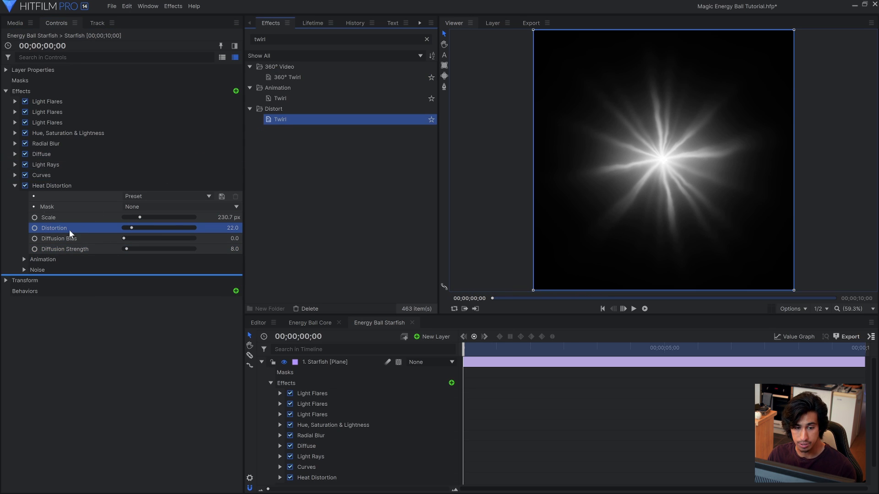
pyautogui.click(15, 197)
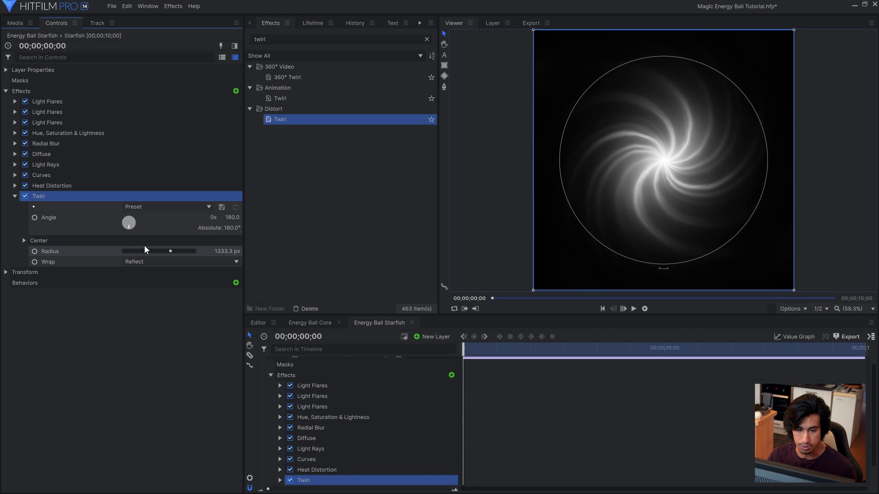
pyautogui.moveTo(144, 251); pyautogui.dragTo(141, 219)
pyautogui.hotkey('ctrl', 'z')
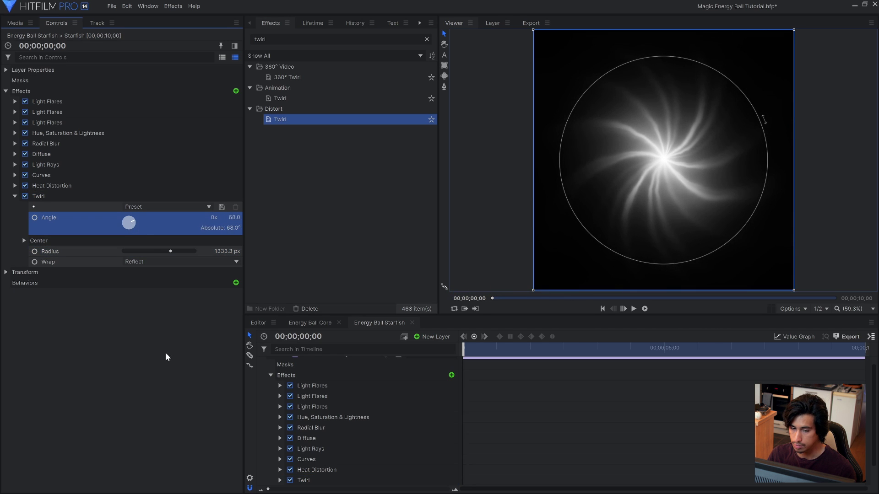
pyautogui.click(166, 352)
pyautogui.press('space')
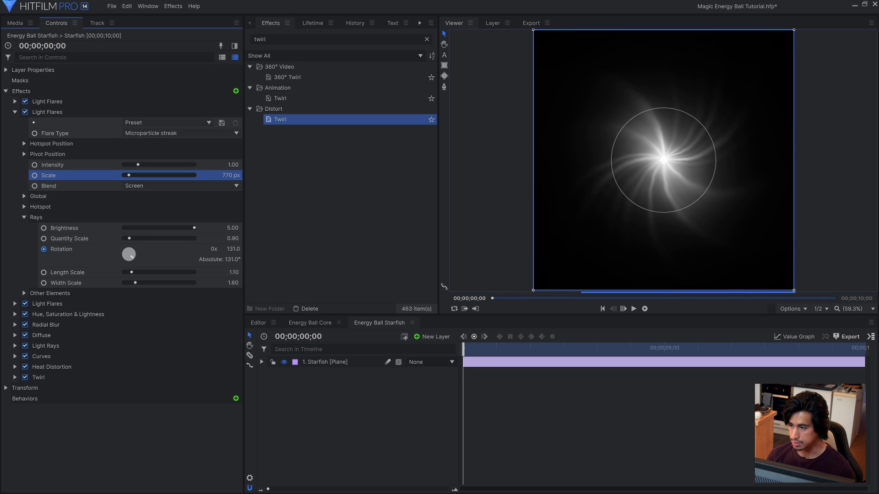
# Reduce the scale of the third Light Flares effect
pyautogui.click(15, 112)
pyautogui.click(15, 122)
pyautogui.click(48, 186)
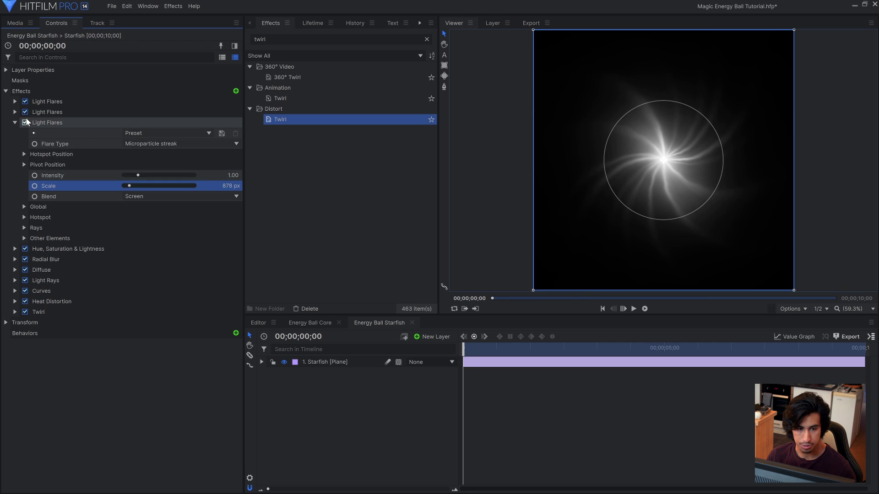
pyautogui.click(16, 124)
pyautogui.click(16, 165)
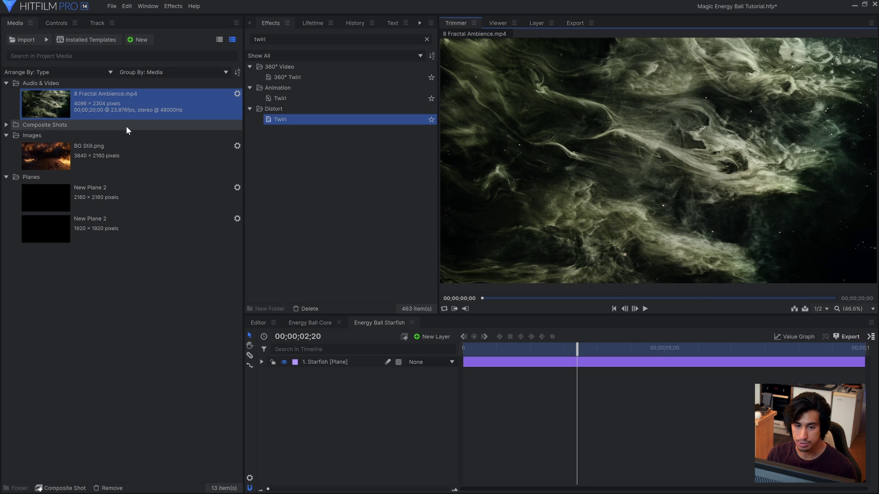
# Create a new 1920×1080 composite shot
pyautogui.click(139, 40)
pyautogui.click(140, 53)
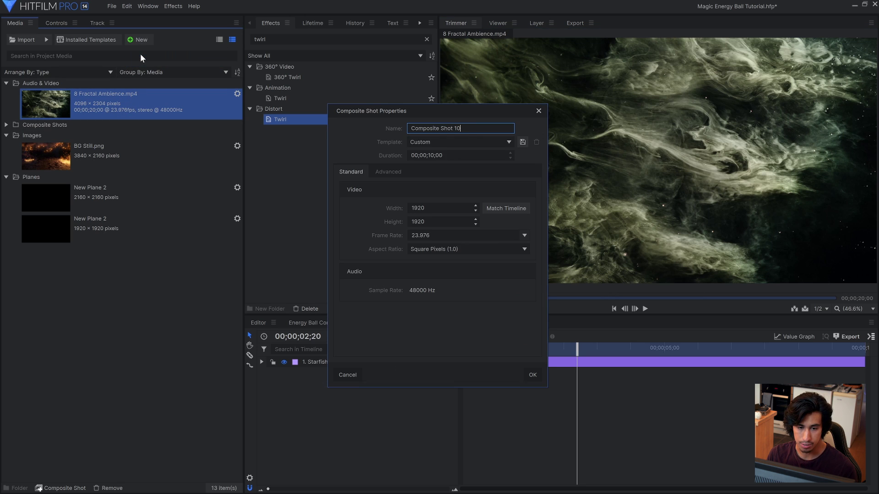
pyautogui.click(445, 220)
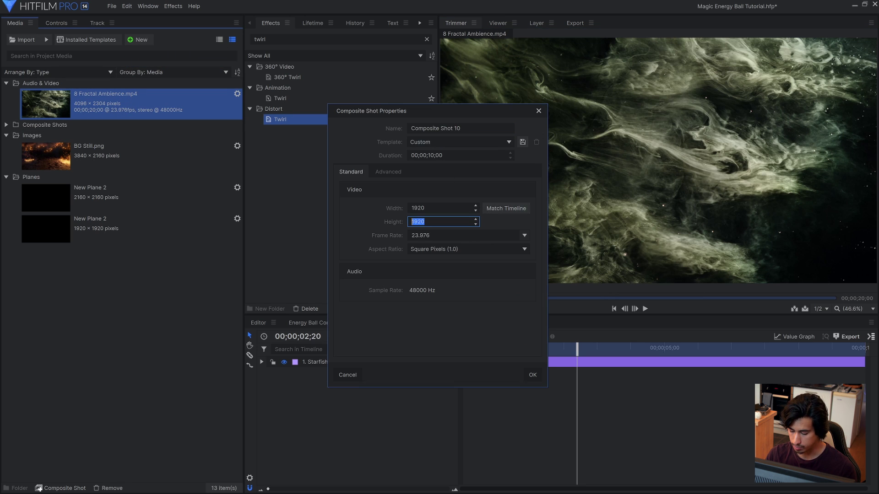
pyautogui.press('Return')
# Add 8 Fractal Ambience.mp4 to the comp and fit it to the frame
pyautogui.moveTo(46, 103); pyautogui.dragTo(462, 207)
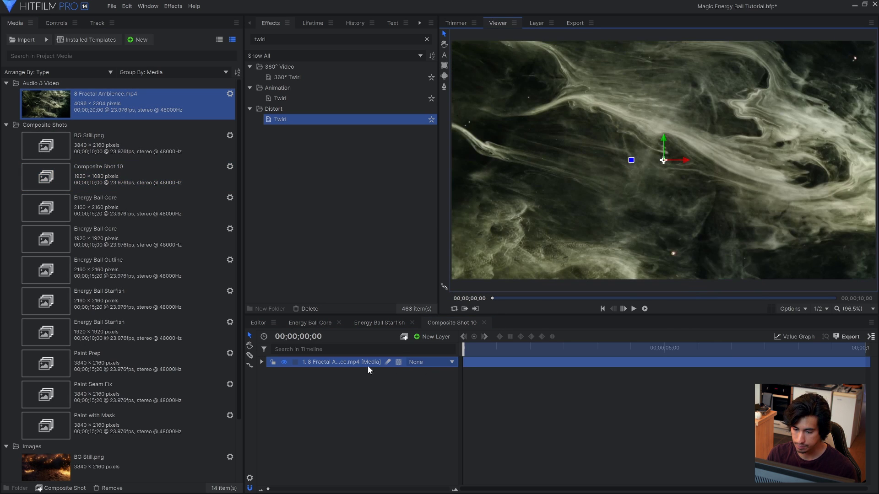
pyautogui.rightClick(362, 363)
pyautogui.moveTo(438, 165)
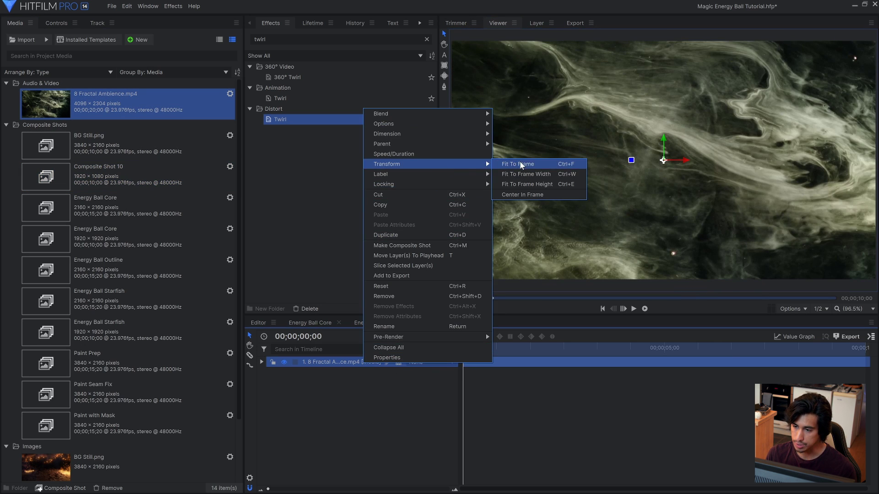
pyautogui.click(523, 174)
pyautogui.click(416, 402)
pyautogui.press('space')
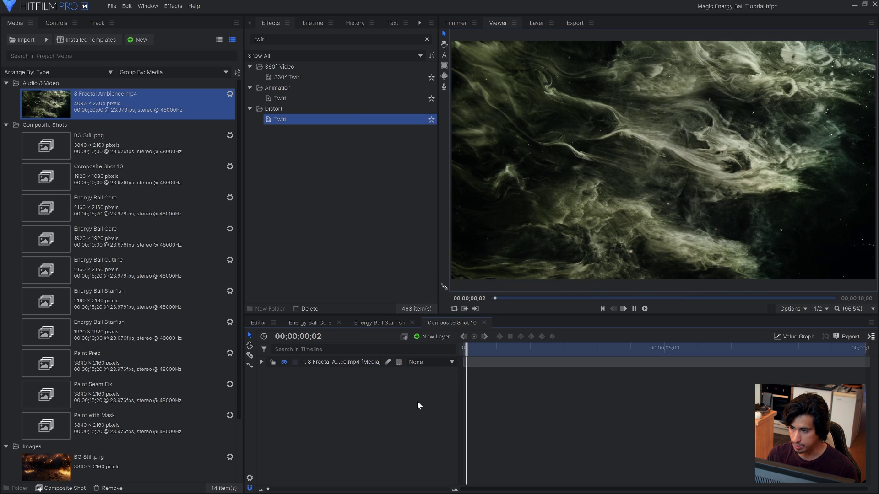
# Apply Polar Warp to the fractal footage and enlarge the warped sphere in the frame
pyautogui.press('space')
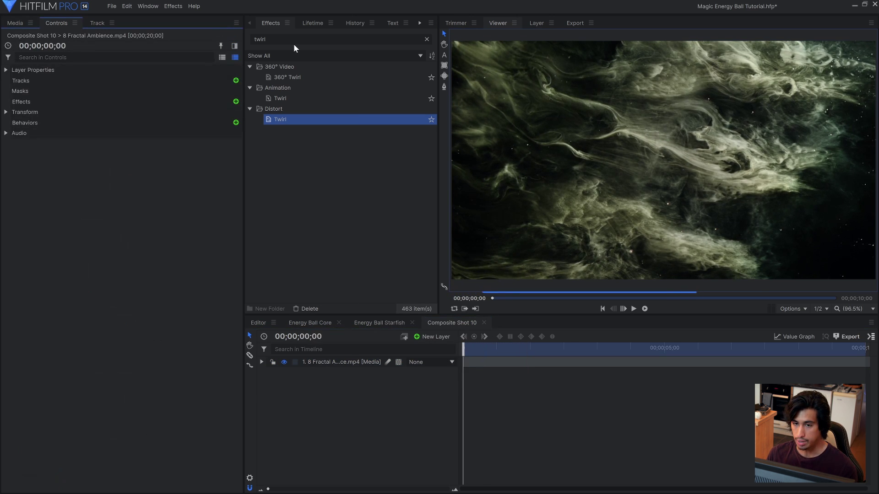
pyautogui.click(338, 39)
pyautogui.hotkey('ctrl', 'a')
pyautogui.write('polar')
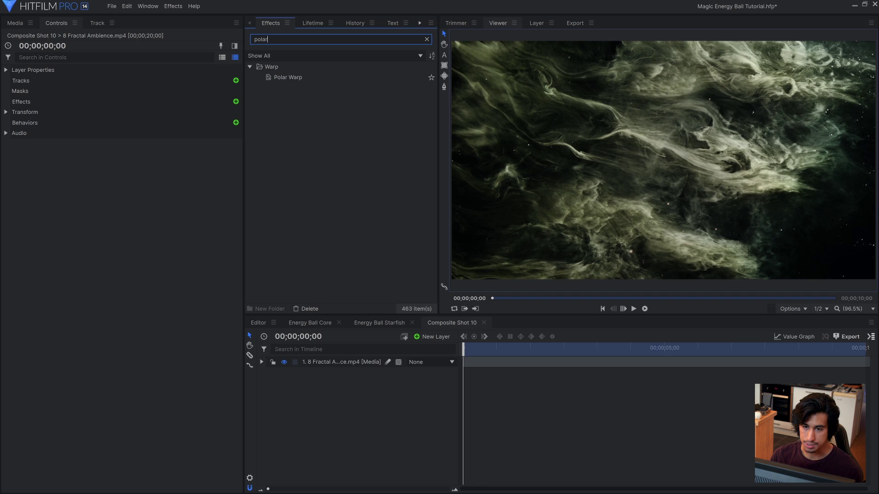
pyautogui.moveTo(288, 77); pyautogui.dragTo(676, 139)
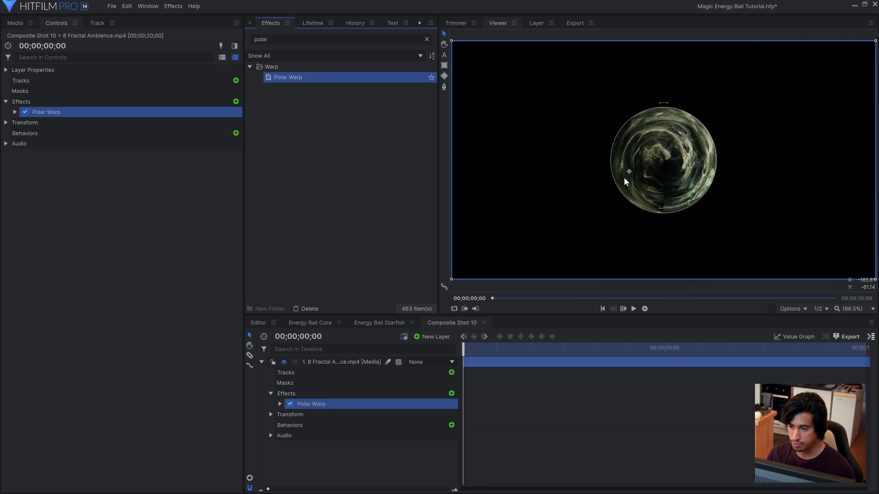
pyautogui.moveTo(619, 189); pyautogui.dragTo(569, 218)
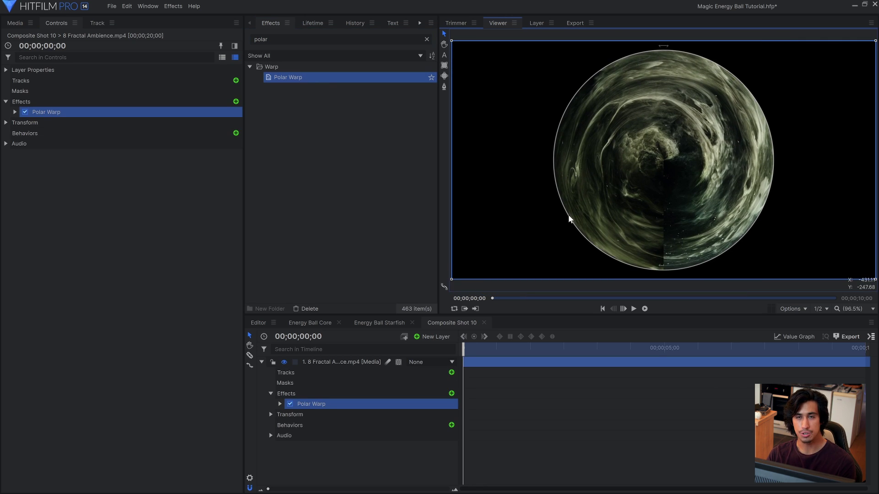
pyautogui.press('space')
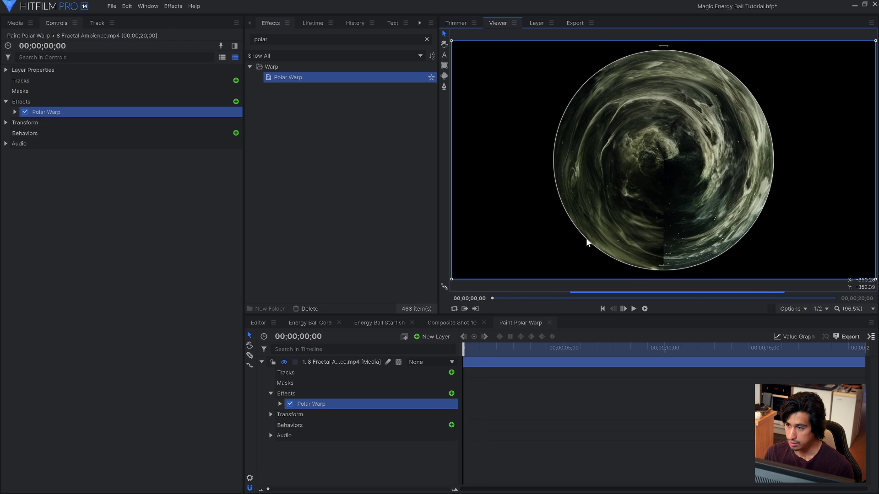
pyautogui.press('space')
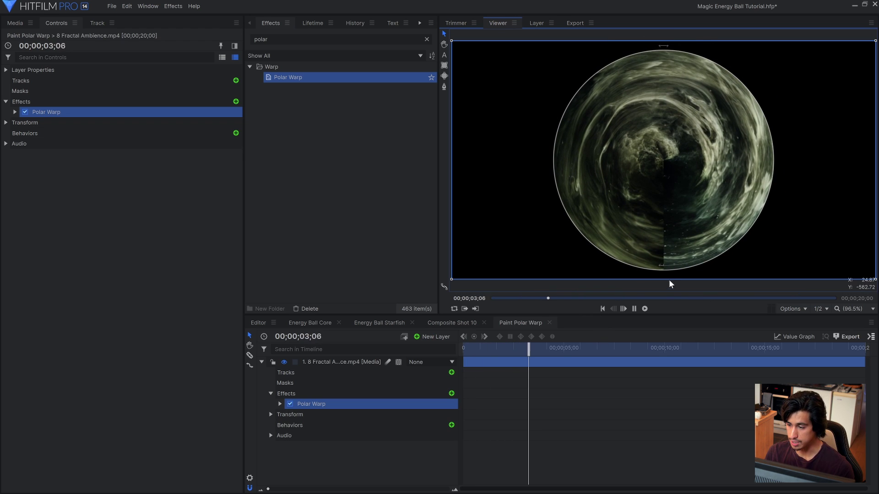
# Set Polar Warp's Start Radius to 443 to open a ring-shaped hole in the centre
pyautogui.scroll(4, 671, 275)
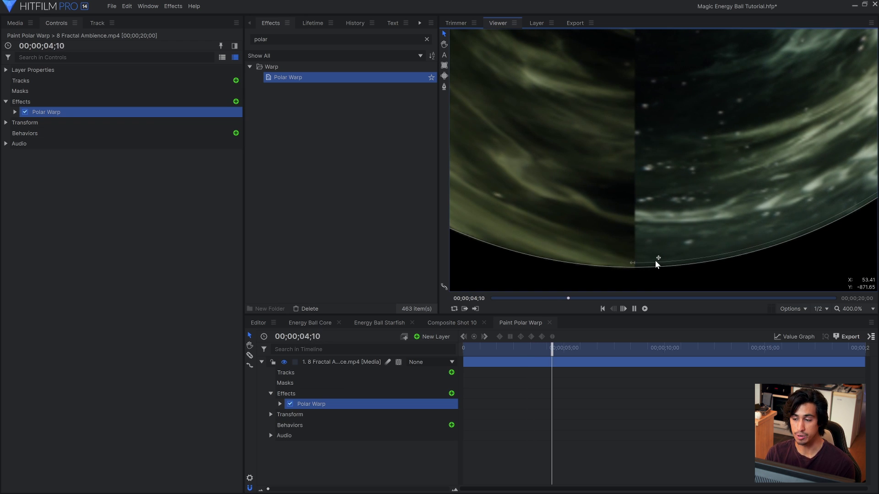
pyautogui.press('space')
pyautogui.scroll(-4, 655, 260)
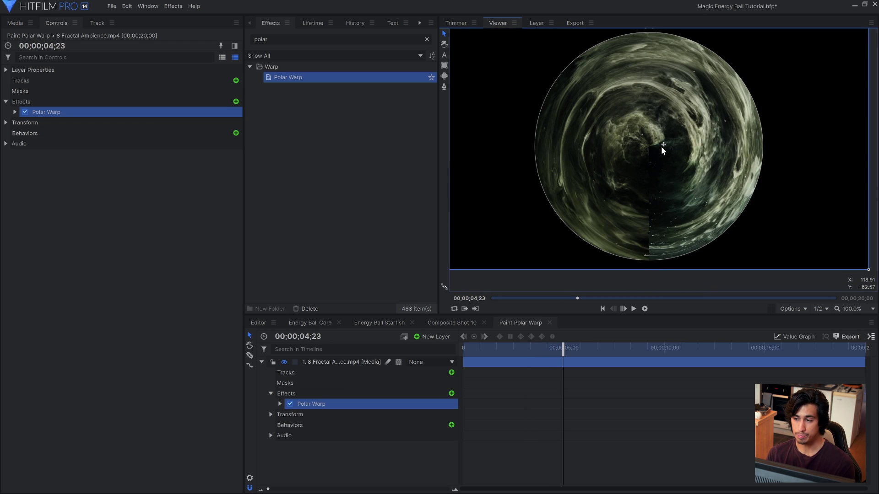
pyautogui.click(15, 112)
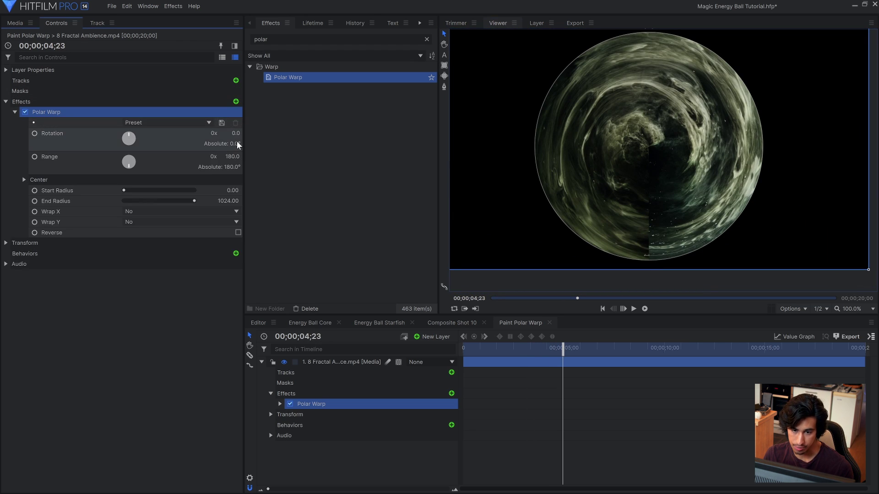
pyautogui.moveTo(234, 133); pyautogui.dragTo(233, 133)
pyautogui.hotkey('ctrl', 'z')
pyautogui.moveTo(123, 191); pyautogui.dragTo(155, 190)
pyautogui.moveTo(232, 190); pyautogui.dragTo(230, 189)
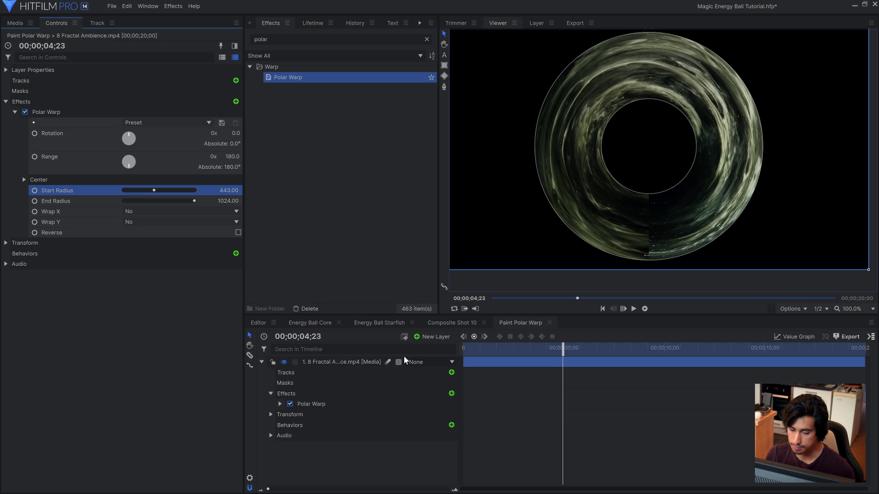
# Delete the Polar Warp effect and fit the whole frame in the viewer
pyautogui.click(344, 402)
pyautogui.press('Delete')
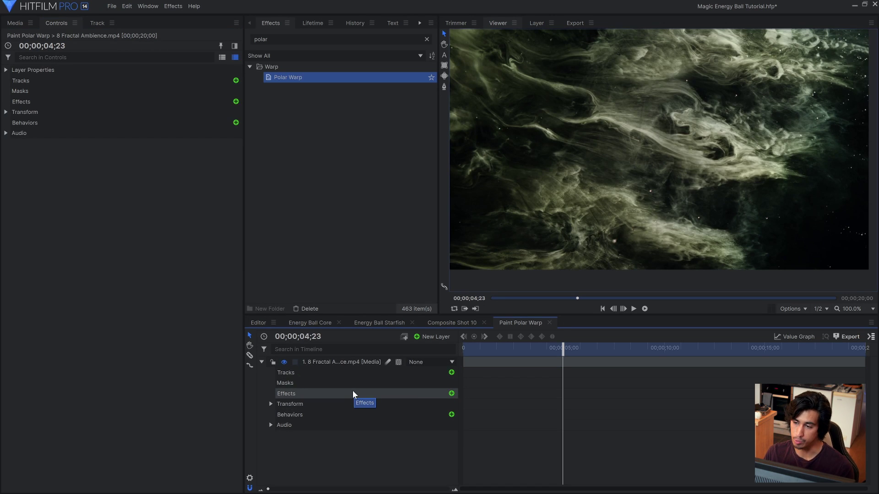
pyautogui.click(350, 363)
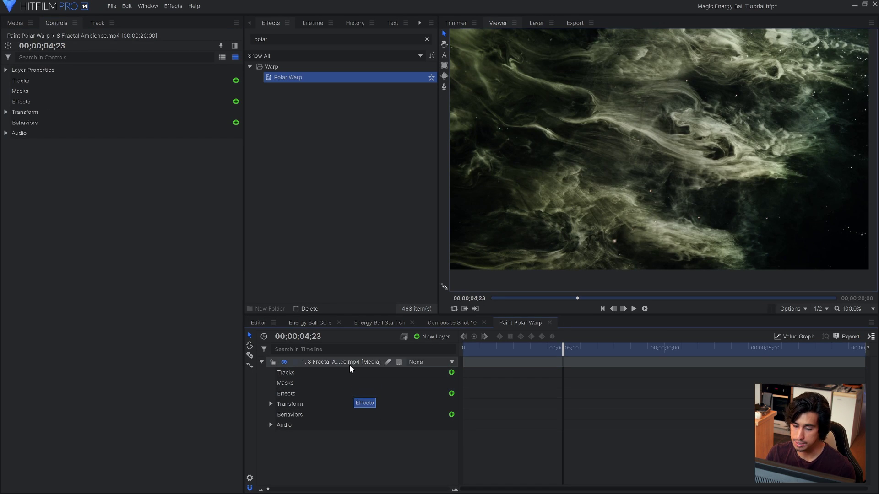
pyautogui.click(859, 307)
pyautogui.click(849, 461)
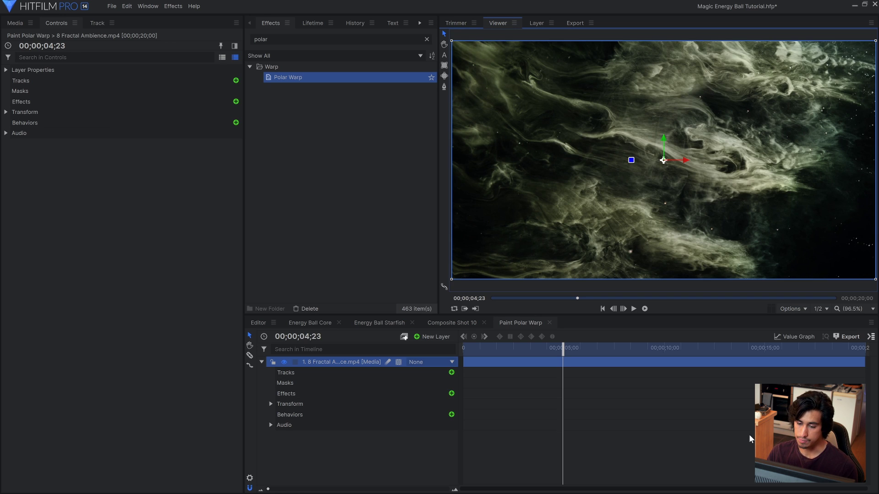
# Move the fractal footage layer to Position X -960
pyautogui.click(347, 361)
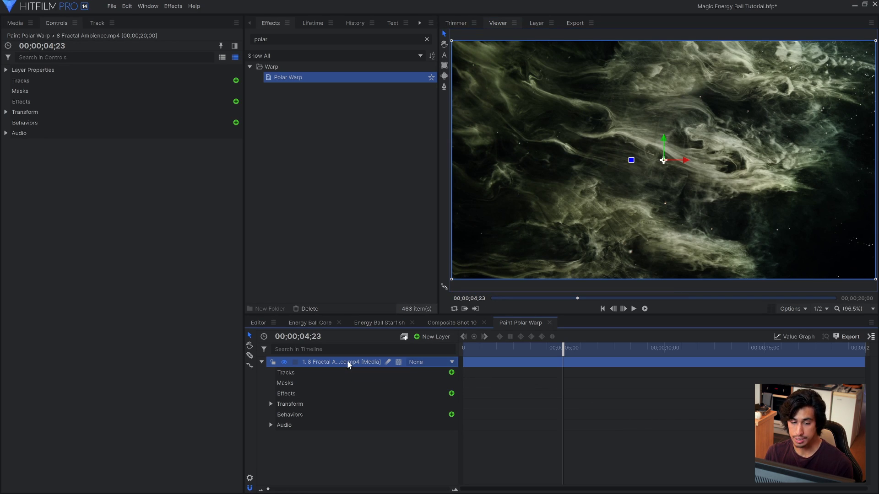
pyautogui.click(6, 112)
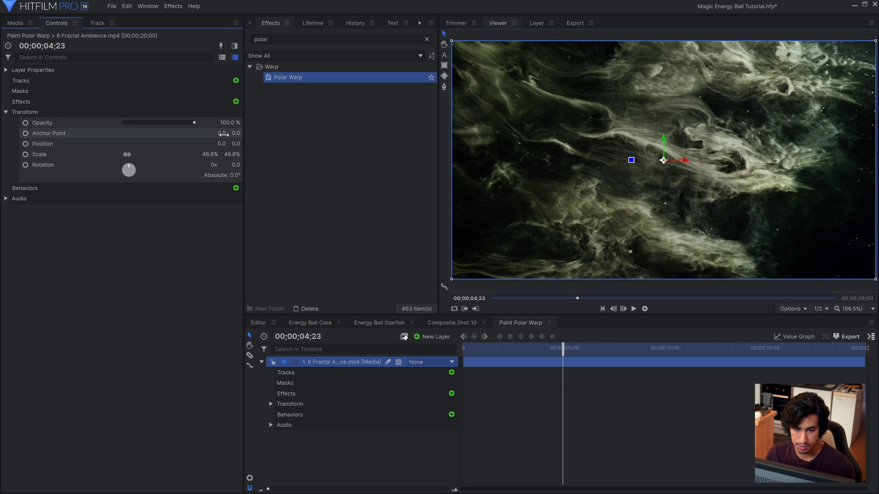
pyautogui.moveTo(676, 160); pyautogui.dragTo(486, 161)
pyautogui.scroll(5, 481, 163)
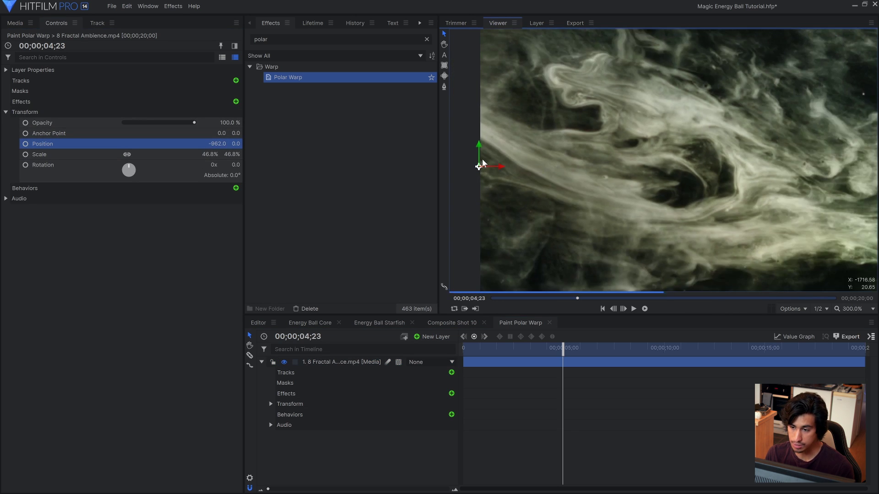
pyautogui.scroll(1, 476, 166)
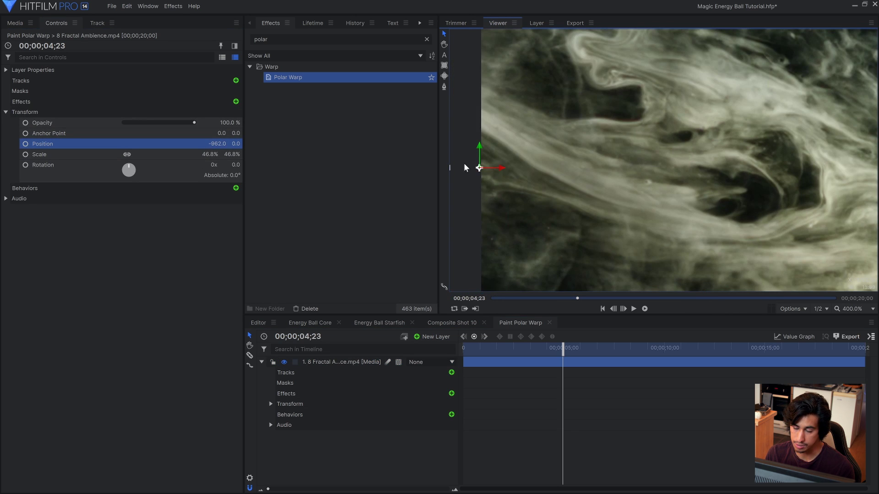
pyautogui.click(213, 142)
pyautogui.write('-')
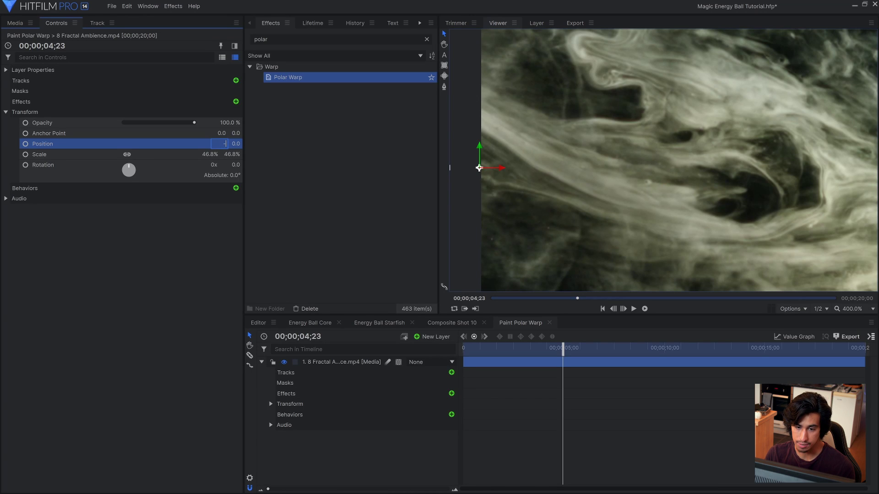
pyautogui.write('960')
pyautogui.press('Return')
pyautogui.scroll(-2, 480, 119)
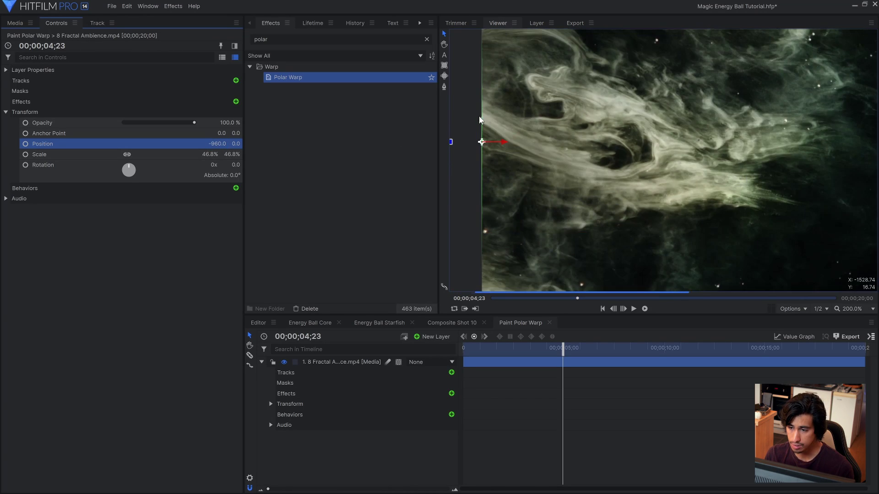
pyautogui.scroll(-1, 479, 120)
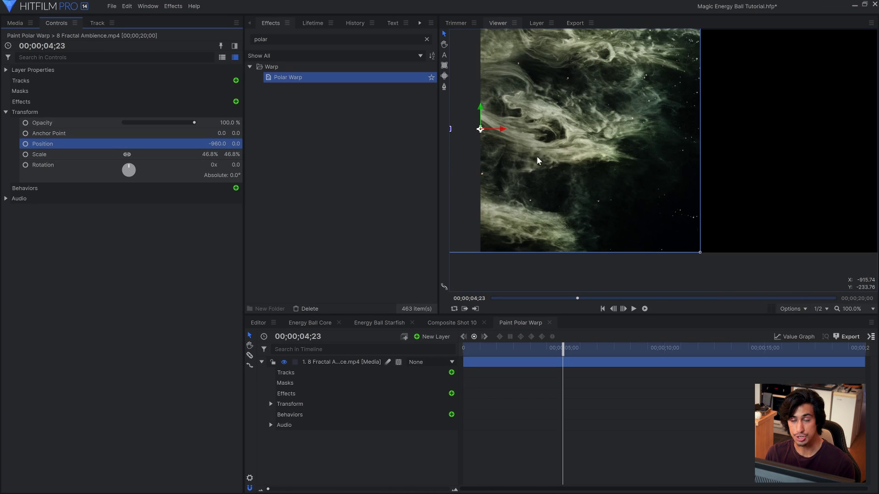
# Duplicate the fractal layer and place the copy at Position X 960
pyautogui.click(852, 309)
pyautogui.click(847, 321)
pyautogui.click(333, 362)
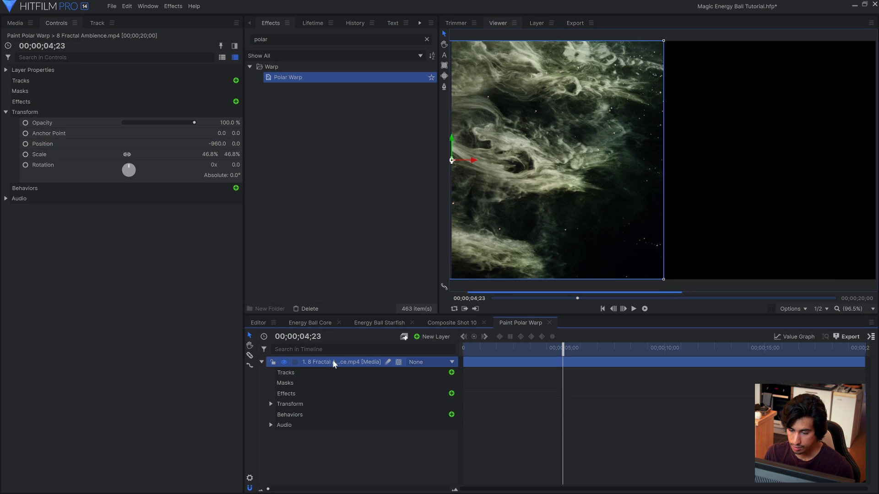
pyautogui.rightClick(336, 361)
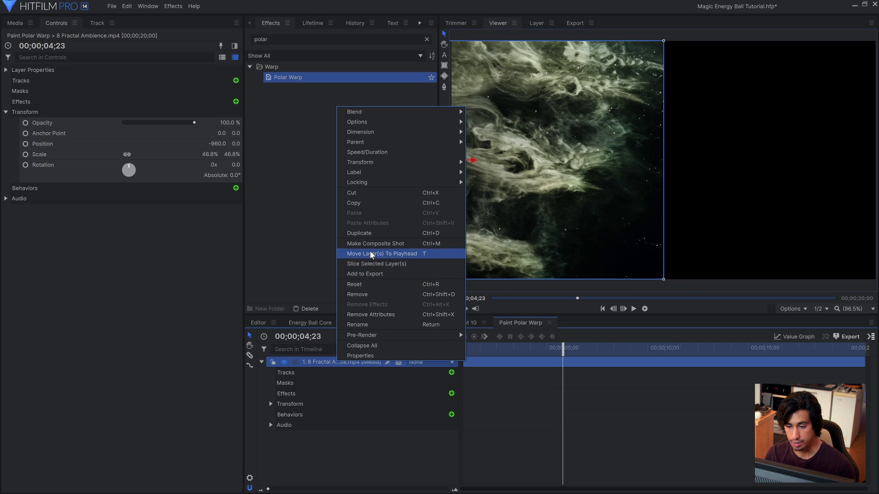
pyautogui.click(369, 234)
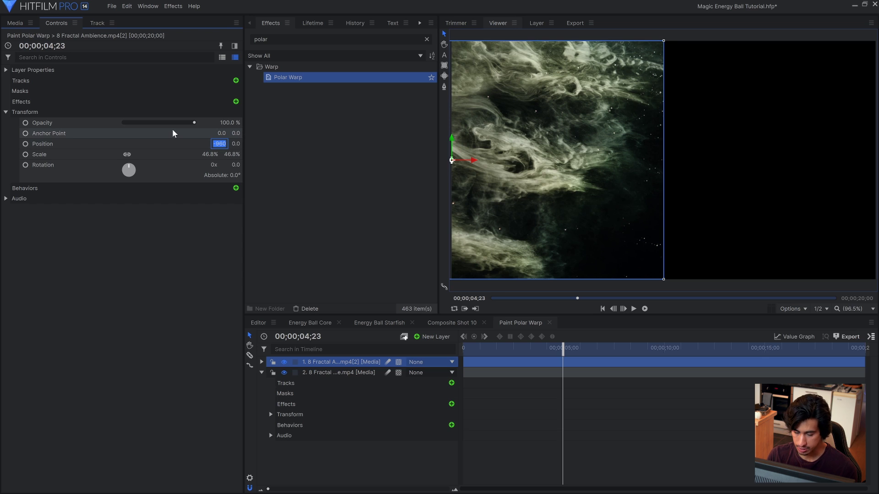
pyautogui.press('Right')
pyautogui.press('BackSpace')
pyautogui.press('Return')
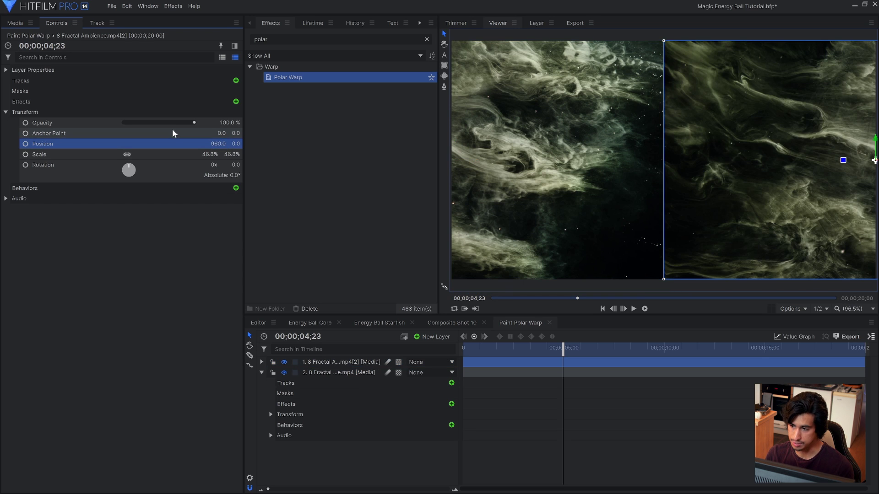
pyautogui.click(261, 373)
pyautogui.click(303, 404)
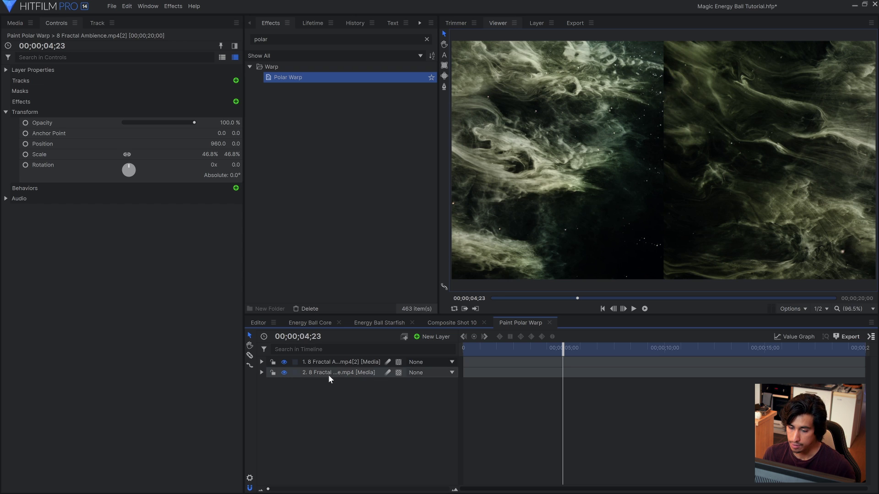
pyautogui.click(337, 366)
# Duplicate the fractal layer again and centre the copy at Position X 0
pyautogui.hotkey('ctrl', 'd')
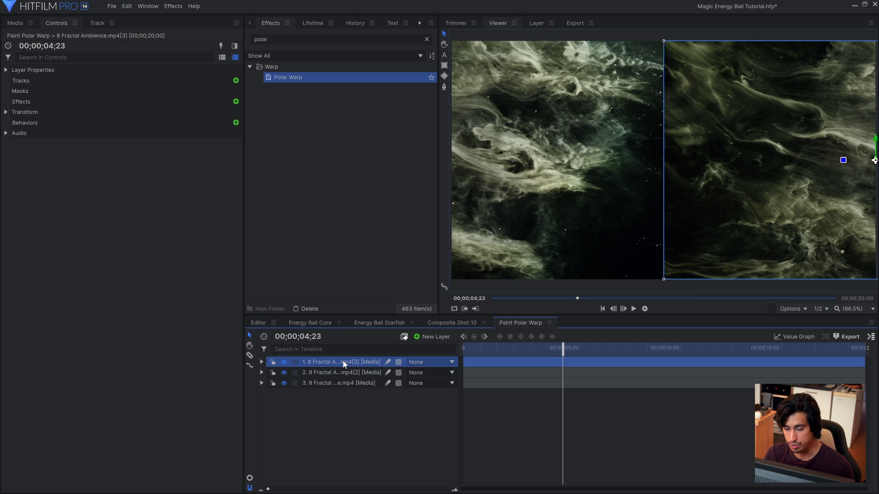
pyautogui.click(25, 112)
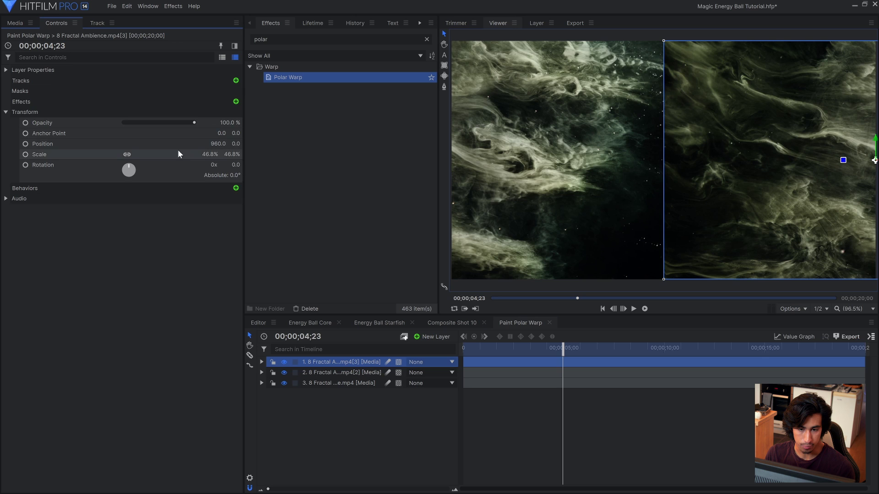
pyautogui.click(220, 144)
pyautogui.write('0')
pyautogui.press('Return')
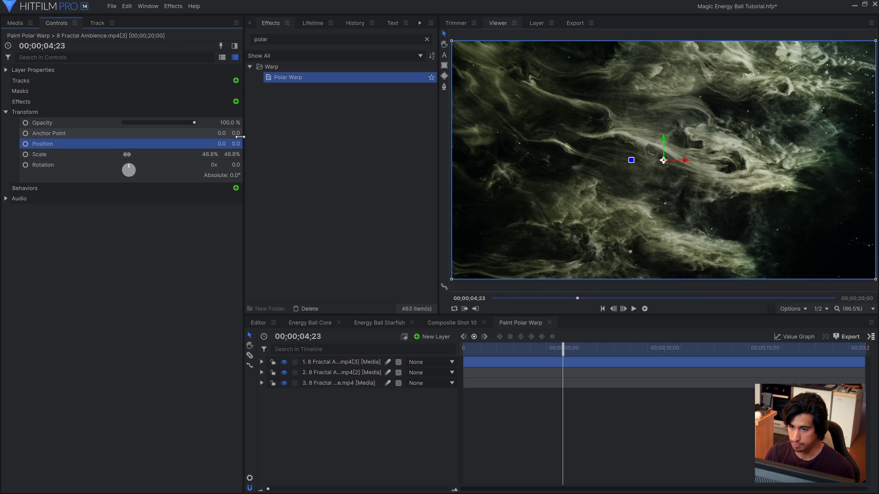
# Draw a rectangle mask over the centre seam and feather it to about 480 px
pyautogui.click(444, 66)
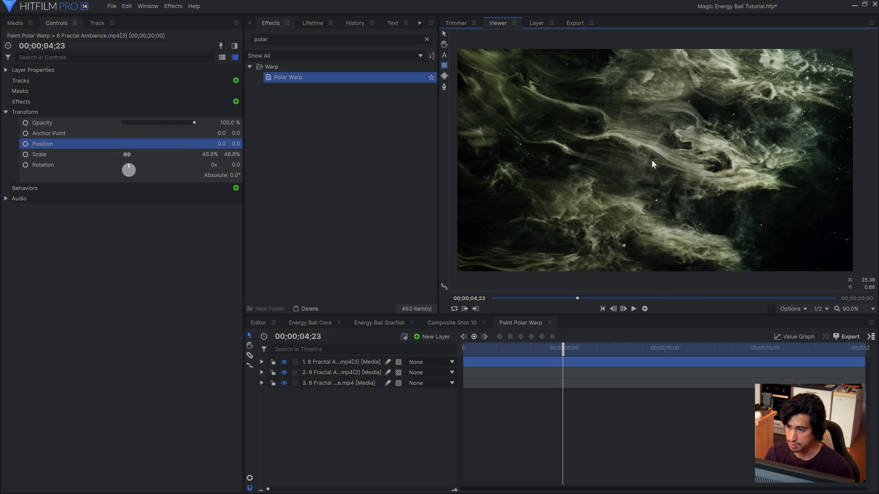
pyautogui.moveTo(652, 160)
pyautogui.mouseDown()
pyautogui.moveTo(709, 35)
pyautogui.moveTo(695, 70)
pyautogui.moveTo(694, 81)
pyautogui.moveTo(703, 78)
pyautogui.moveTo(685, 121)
pyautogui.moveTo(658, 150)
pyautogui.moveTo(677, 39)
pyautogui.moveTo(705, 40)
pyautogui.mouseUp()
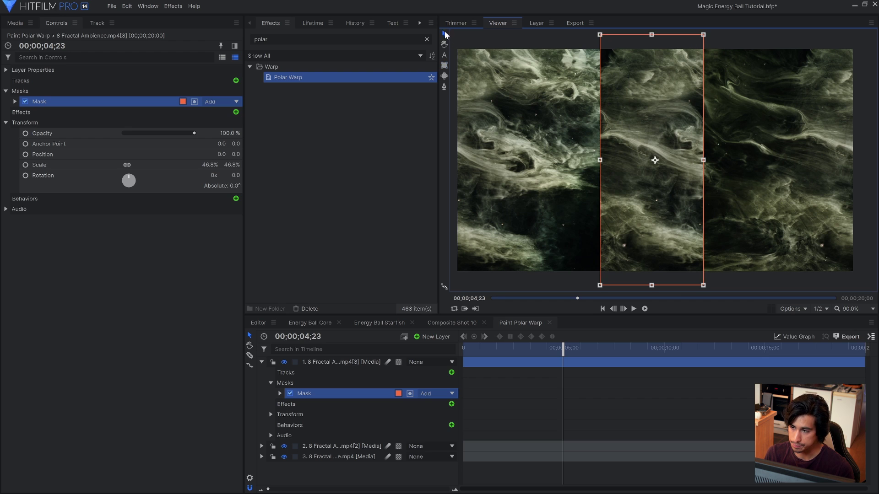
pyautogui.click(16, 101)
pyautogui.click(23, 112)
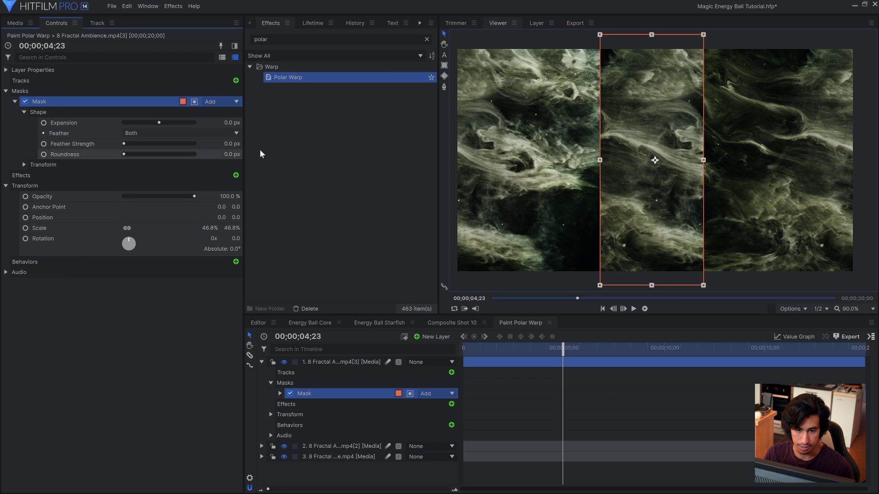
pyautogui.moveTo(229, 143); pyautogui.dragTo(256, 144)
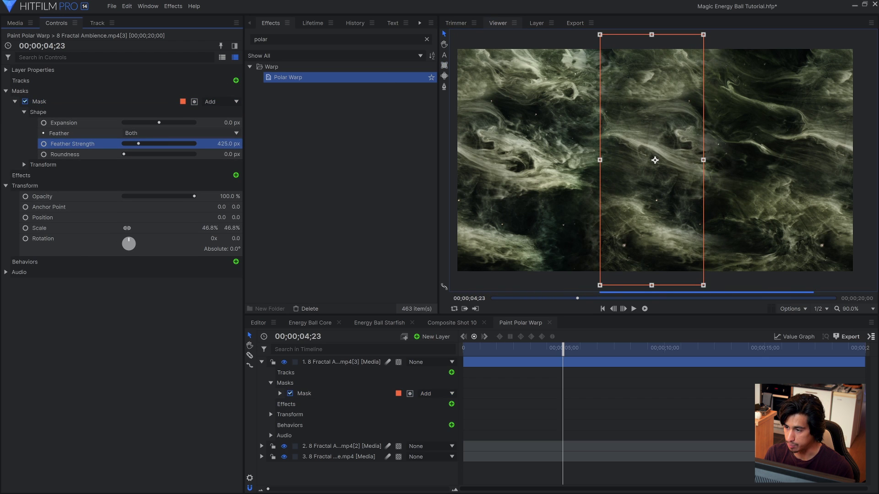
# Preview the blended seam from the start, then select all three fractal layers
pyautogui.click(175, 429)
pyautogui.press('Home')
pyautogui.press('space')
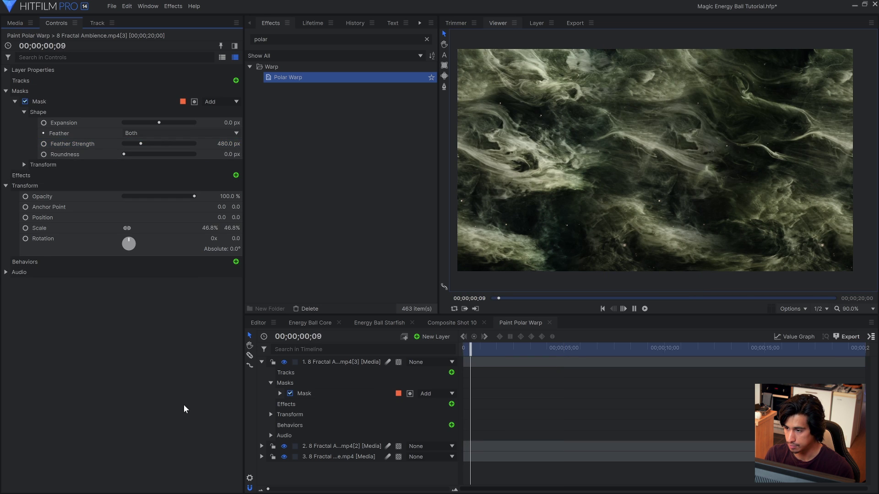
pyautogui.press('space')
pyautogui.press('Home')
pyautogui.click(261, 362)
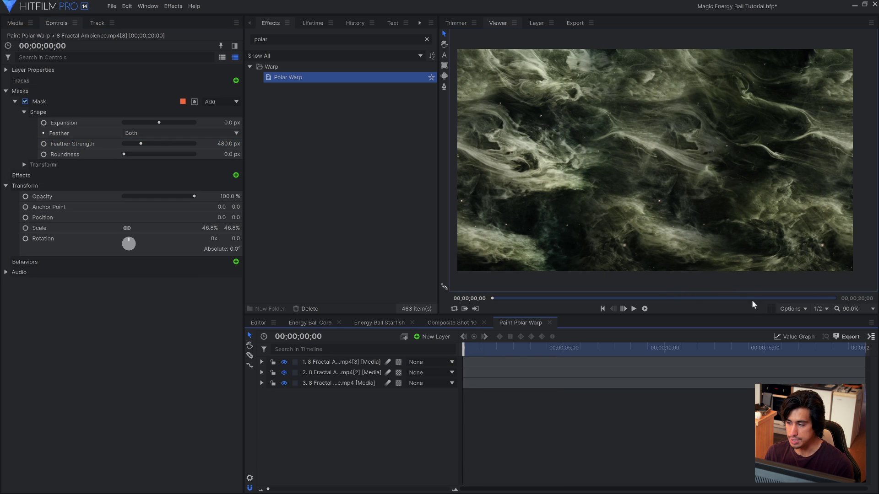
pyautogui.click(849, 312)
pyautogui.click(870, 461)
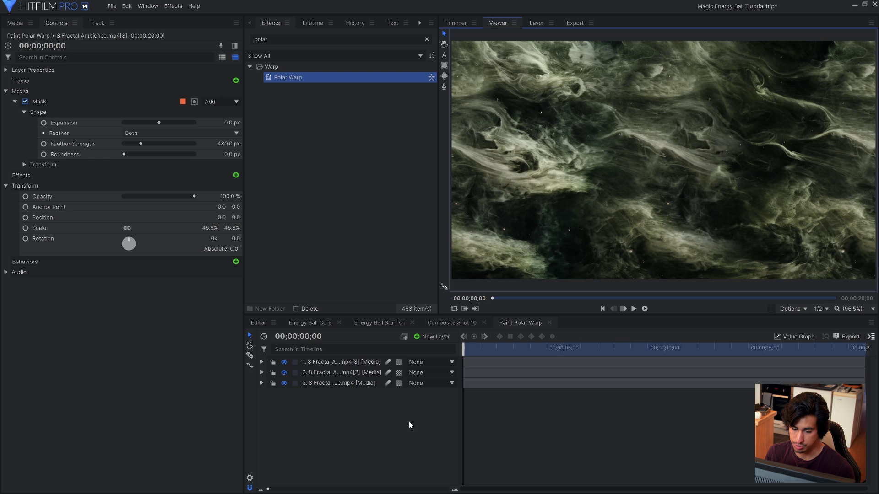
pyautogui.moveTo(374, 420); pyautogui.dragTo(339, 366)
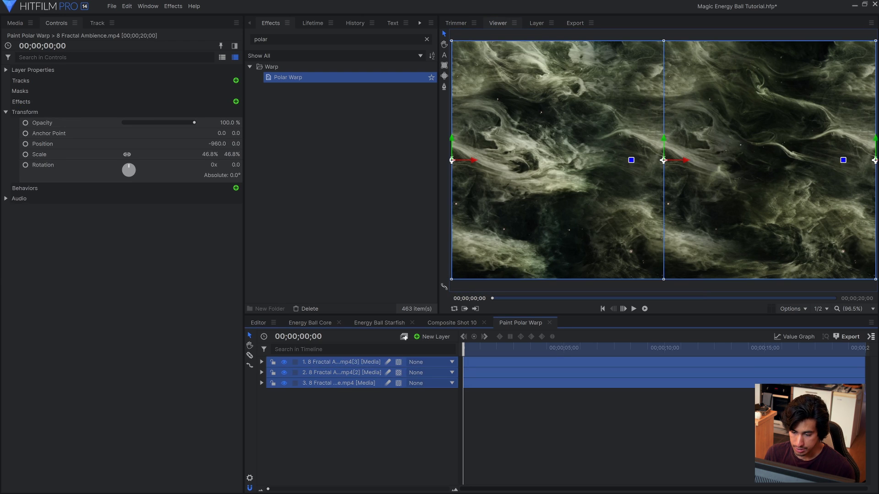
# Nest the three fractal layers into a composite shot named Paint Seam Fix
pyautogui.click(404, 338)
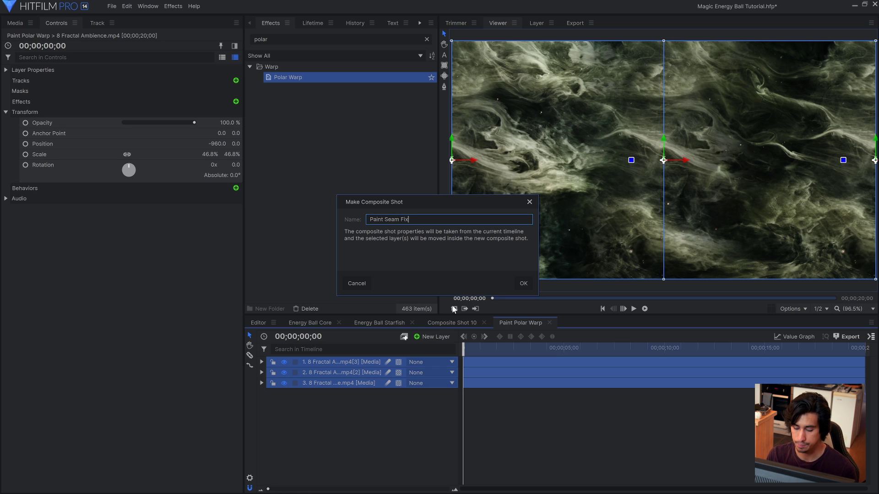
pyautogui.press('Return')
pyautogui.click(526, 322)
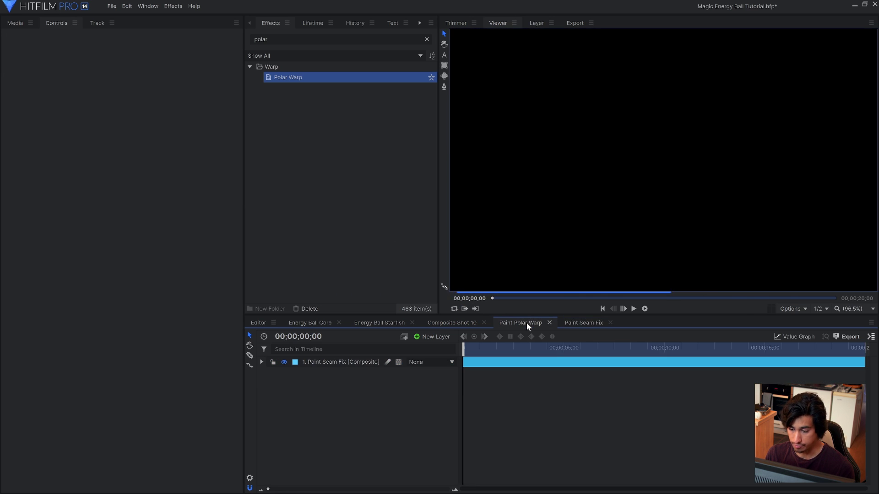
pyautogui.click(353, 362)
# Apply Polar Warp to the Paint Seam Fix layer to bend it into a ball
pyautogui.moveTo(306, 80); pyautogui.dragTo(355, 81)
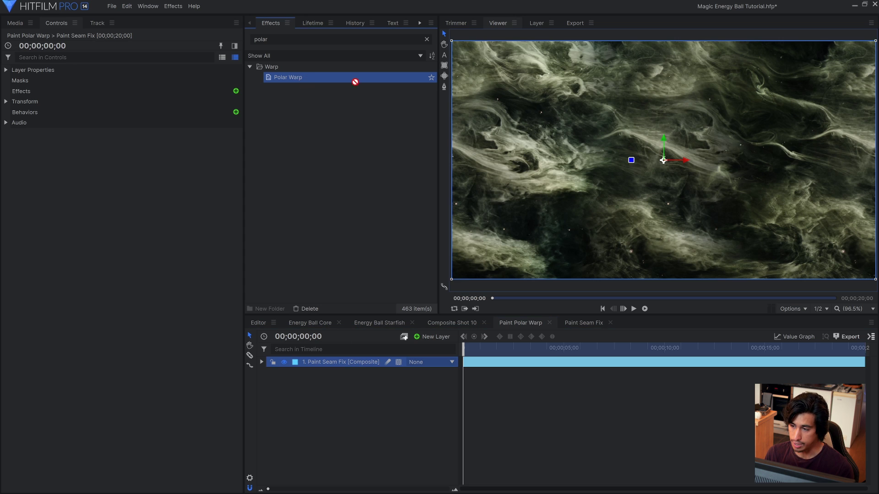
pyautogui.moveTo(633, 166); pyautogui.dragTo(617, 175)
pyautogui.scroll(5, 668, 240)
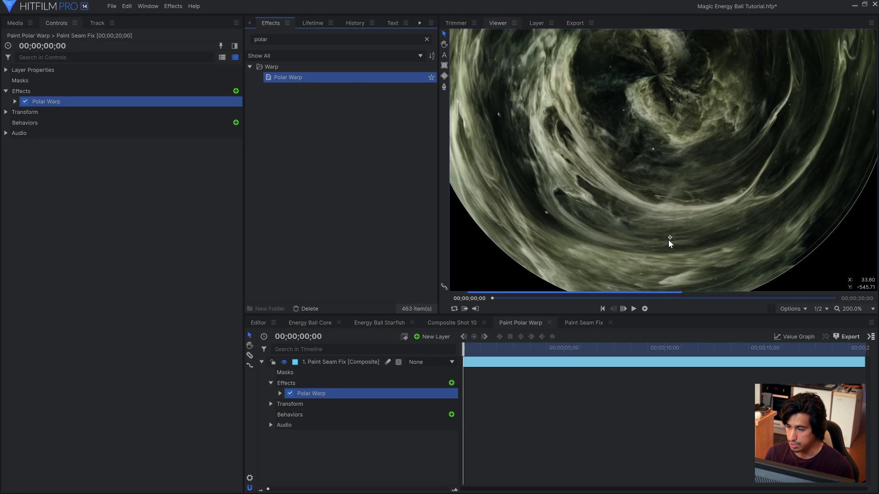
pyautogui.moveTo(621, 277); pyautogui.dragTo(589, 186)
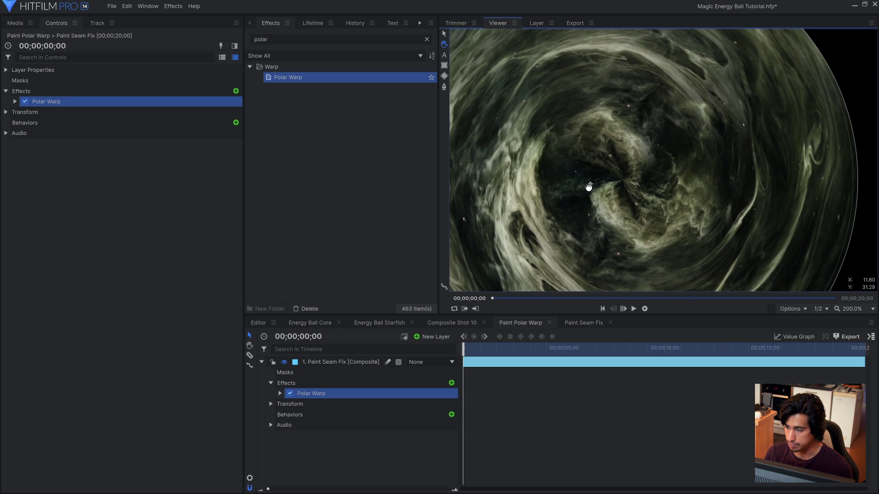
pyautogui.click(873, 309)
pyautogui.click(863, 316)
pyautogui.click(322, 362)
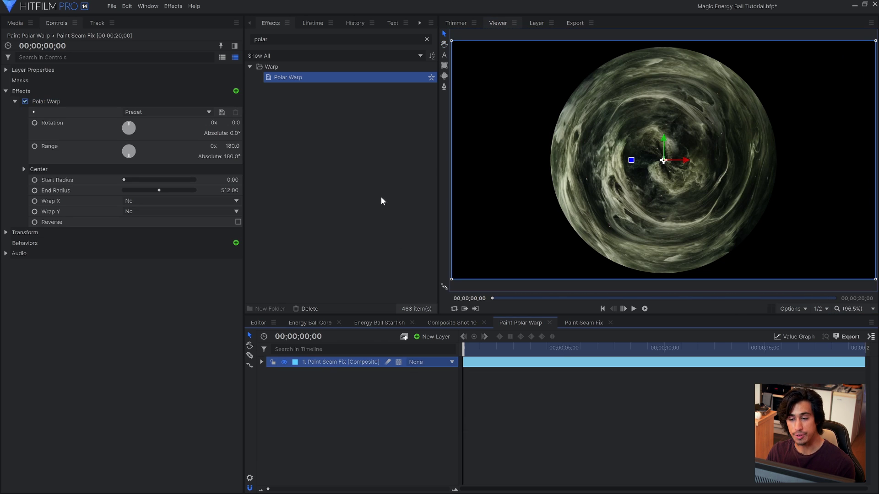
# Draw a wide horizontal rectangle mask across the warped ring
pyautogui.click(444, 65)
pyautogui.scroll(-1, 601, 186)
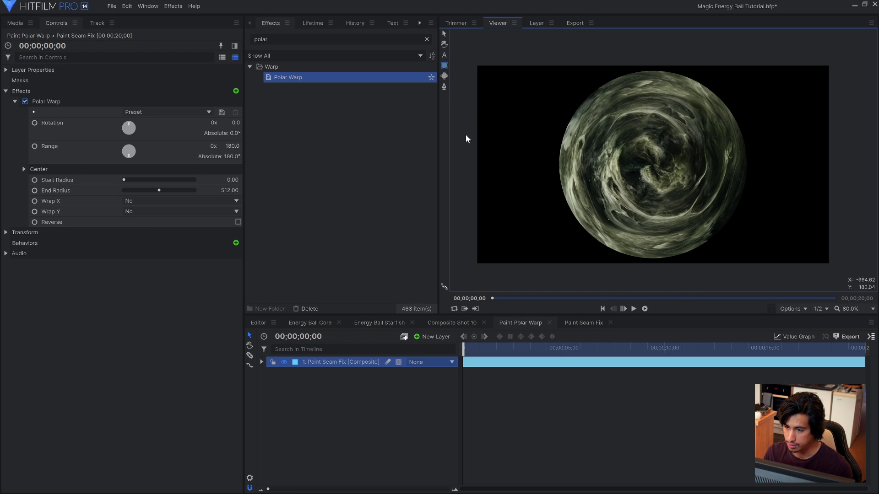
pyautogui.moveTo(462, 125); pyautogui.dragTo(852, 205)
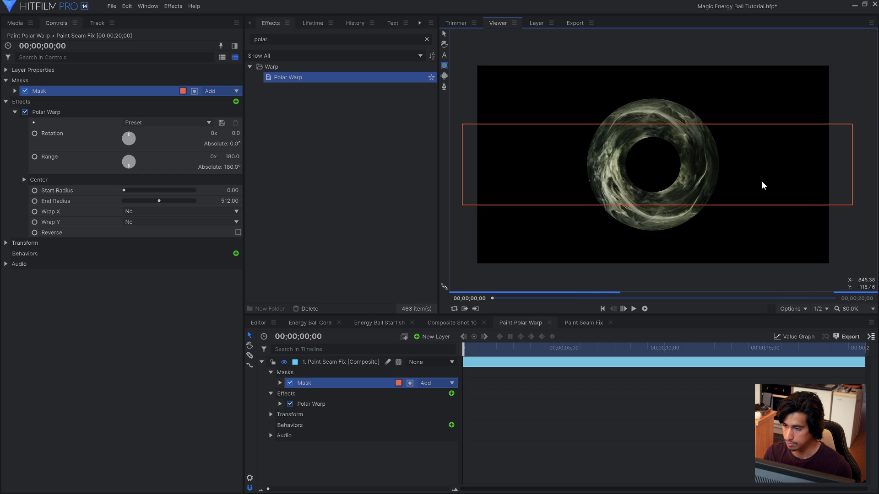
pyautogui.click(444, 34)
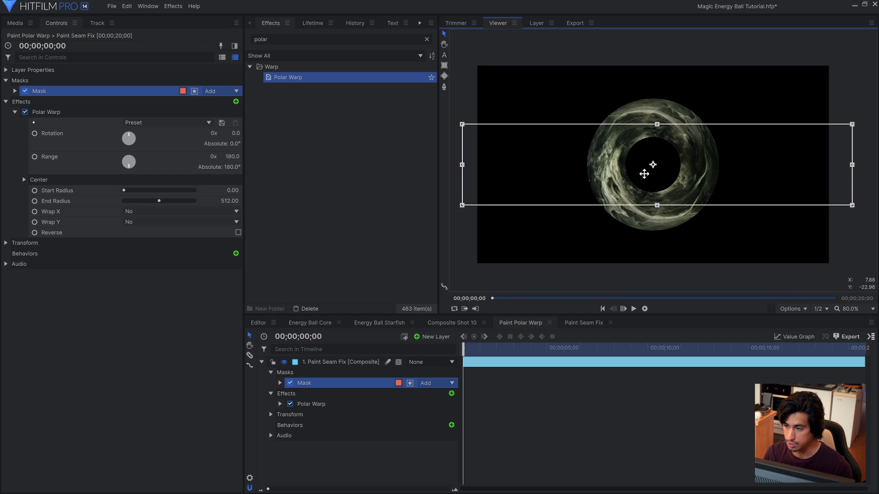
pyautogui.click(850, 309)
pyautogui.click(861, 461)
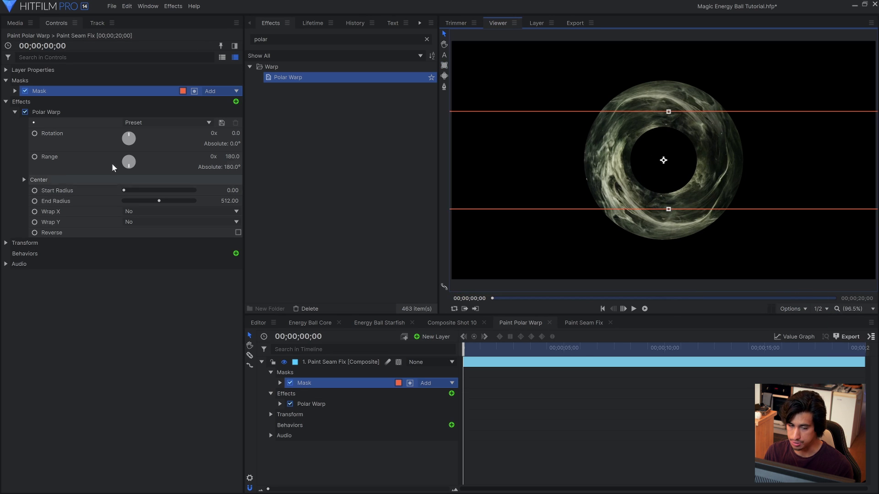
# Feather the mask band to about 105 px and reposition it on the ring
pyautogui.click(15, 91)
pyautogui.click(23, 101)
pyautogui.moveTo(235, 136); pyautogui.dragTo(289, 135)
pyautogui.scroll(5, 641, 191)
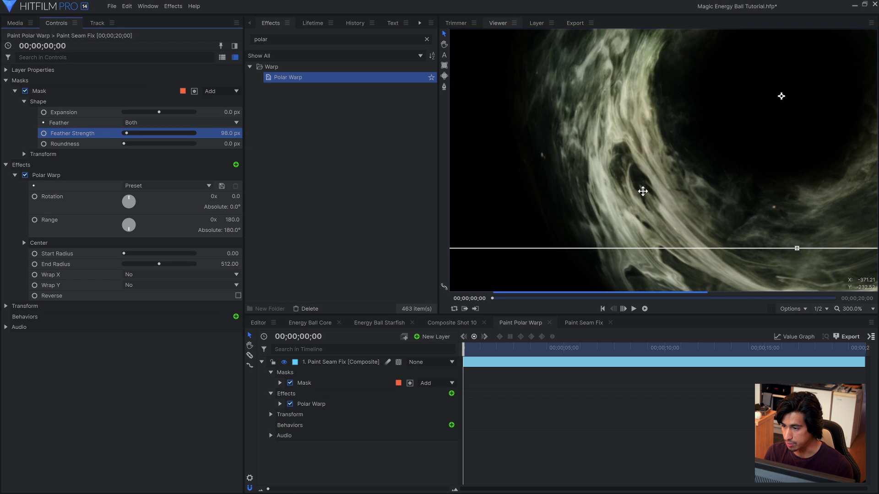
pyautogui.moveTo(603, 125); pyautogui.dragTo(564, 191)
pyautogui.scroll(-2, 563, 191)
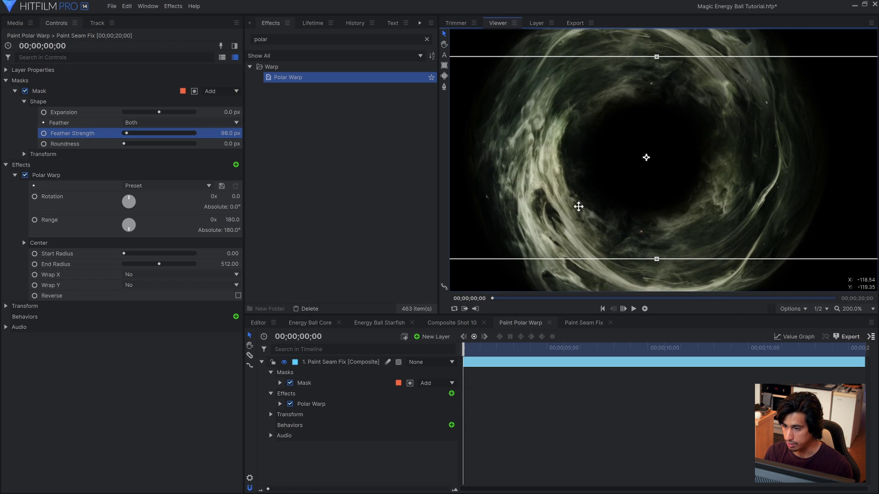
pyautogui.moveTo(221, 132); pyautogui.dragTo(246, 132)
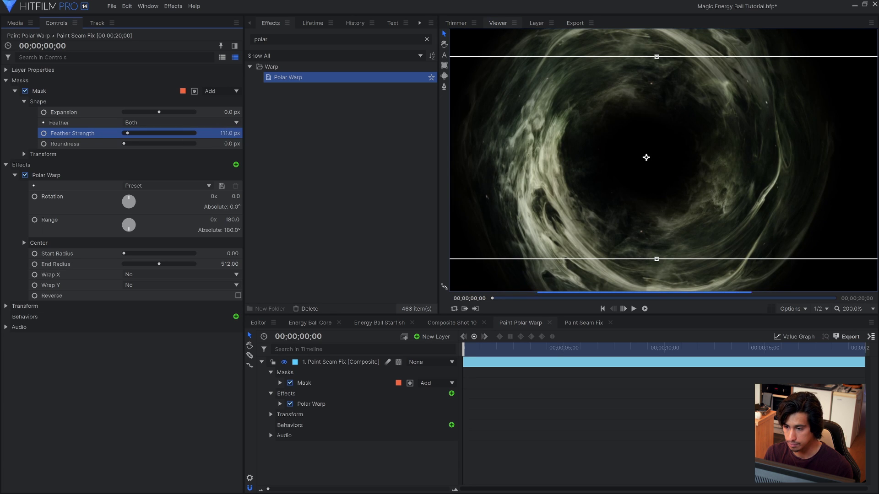
pyautogui.scroll(-4, 596, 181)
pyautogui.click(596, 180)
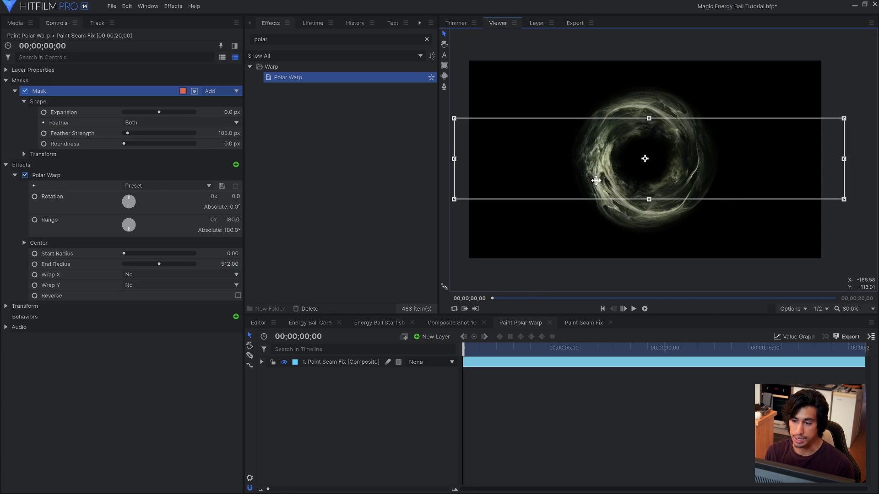
pyautogui.moveTo(596, 180)
pyautogui.mouseDown()
pyautogui.moveTo(604, 249)
pyautogui.moveTo(606, 64)
pyautogui.moveTo(610, 173)
pyautogui.mouseUp()
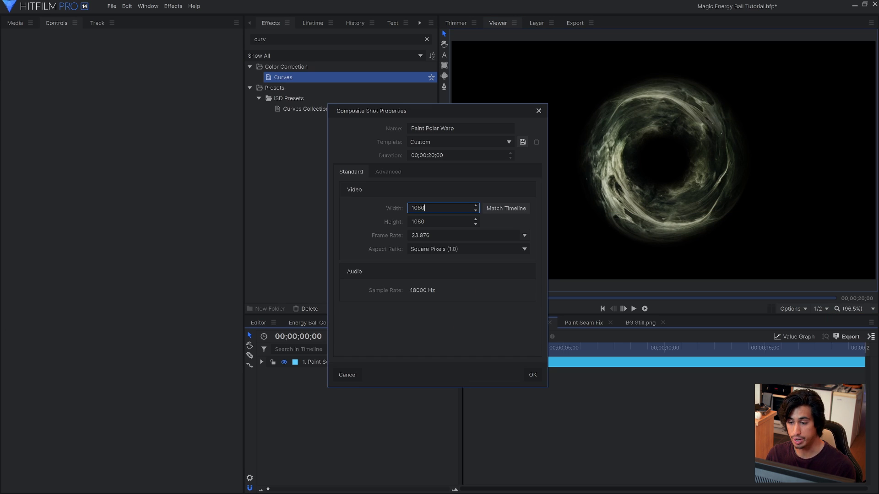
# Confirm the 1080 × 1080 square size for the Paint Polar Warp composite
pyautogui.press('Return')
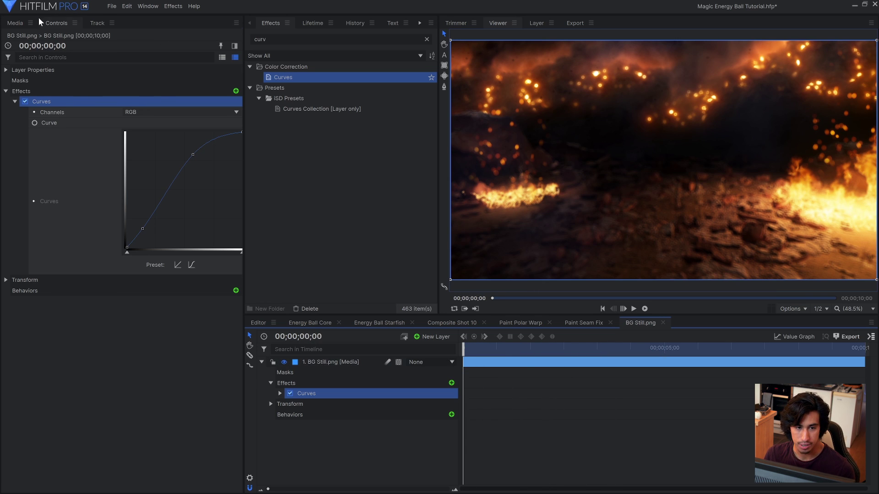
# Place the Energy Ball Core, Outline and Starfish composites over the background
pyautogui.click(15, 22)
pyautogui.click(121, 180)
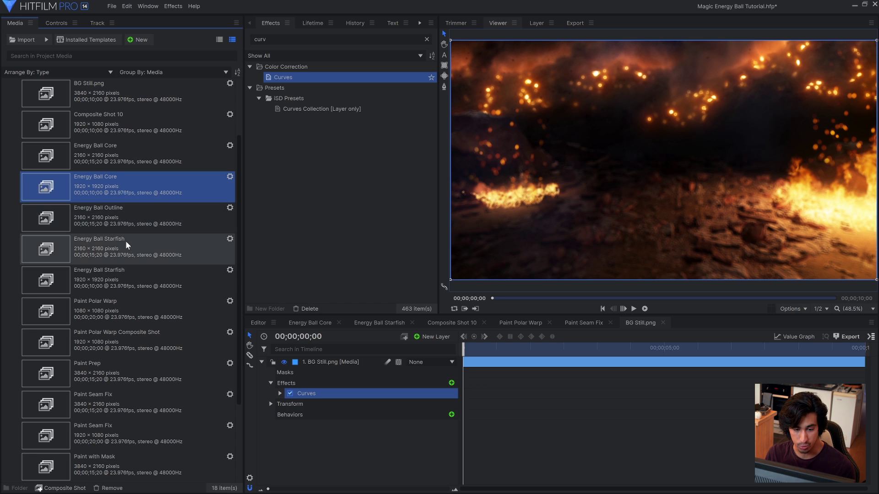
pyautogui.keyDown('shift'); pyautogui.click(122, 224); pyautogui.keyUp('shift')
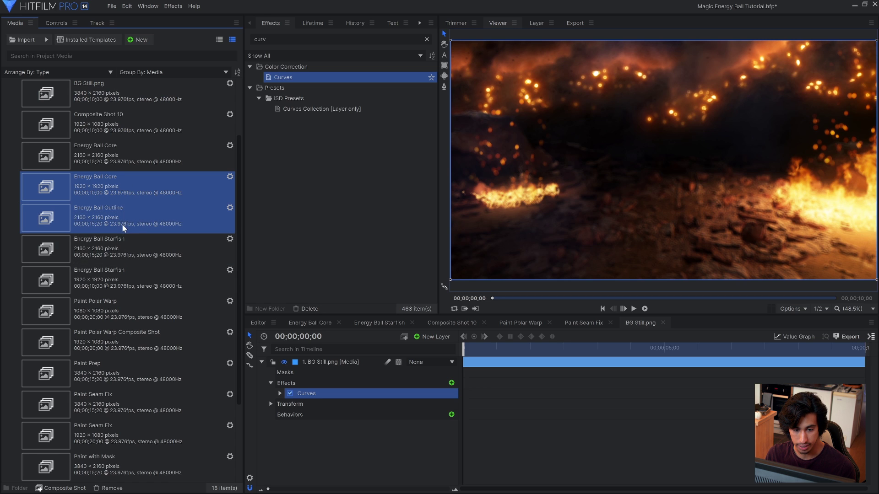
pyautogui.keyDown('shift'); pyautogui.click(123, 248); pyautogui.keyUp('shift')
pyautogui.moveTo(123, 248); pyautogui.dragTo(298, 364)
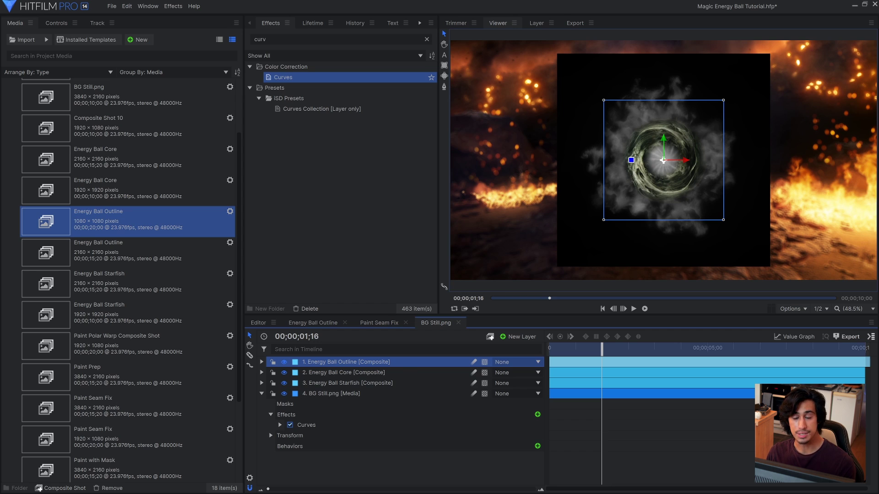
# Add a point layer named 'Energy Ball Position'
pyautogui.click(531, 337)
pyautogui.click(527, 401)
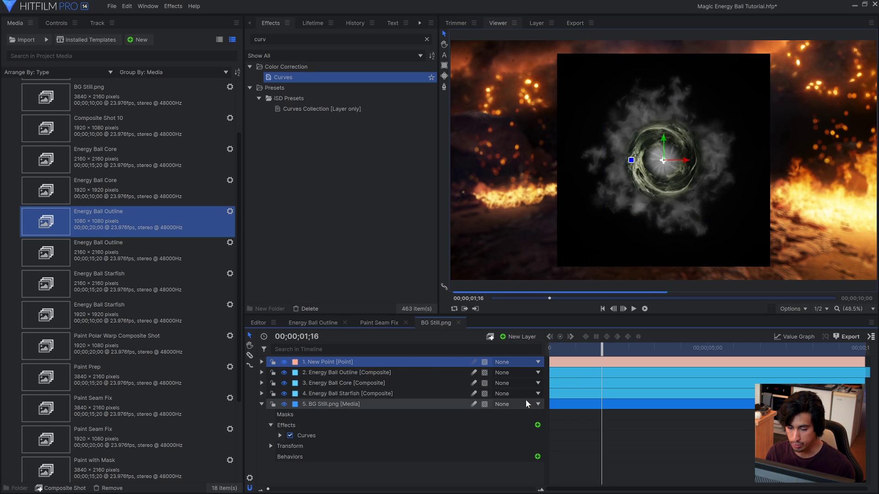
pyautogui.doubleClick(448, 361)
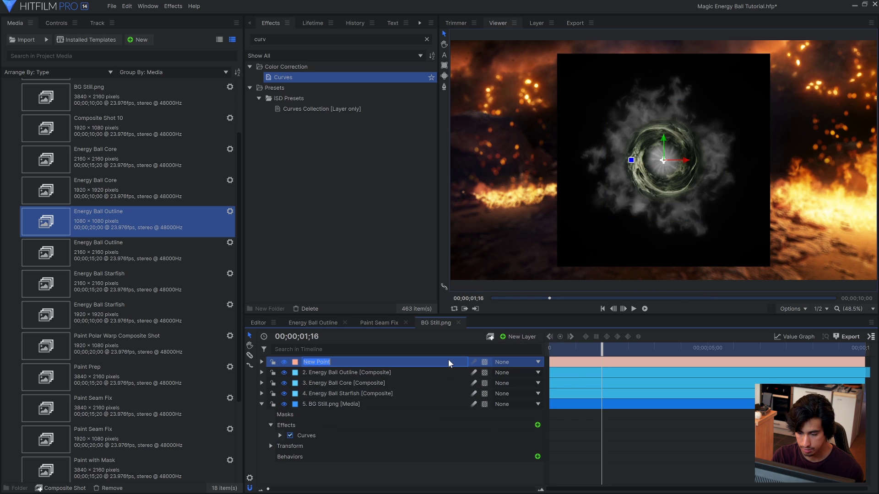
pyautogui.write('Energy Blall Position')
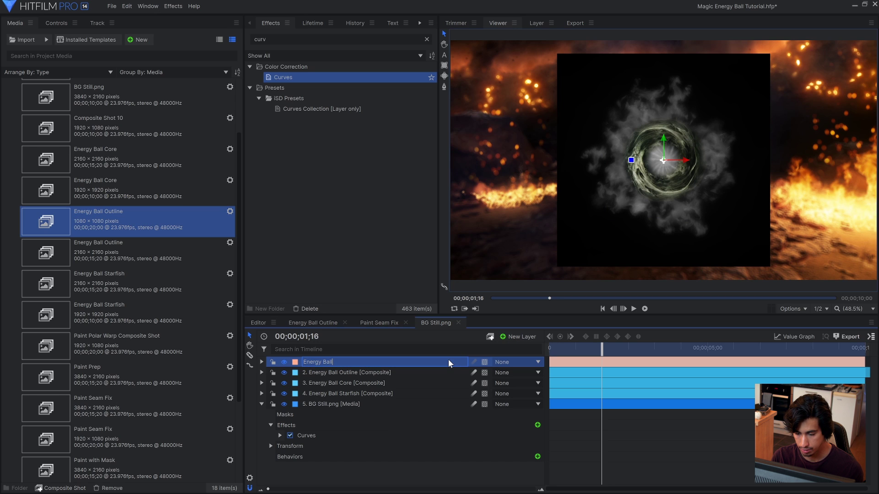
pyautogui.press('Return')
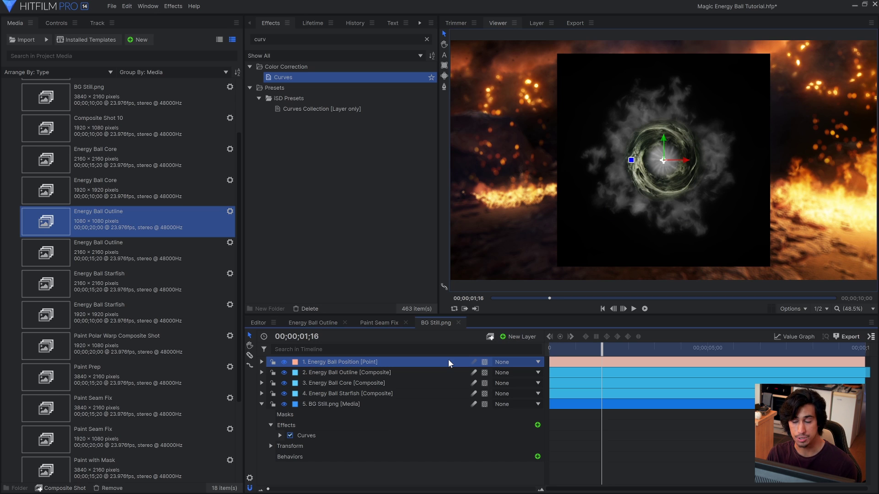
# Parent the Starfish, Outline and Core layers to Energy Ball Position and test moving them
pyautogui.click(427, 395)
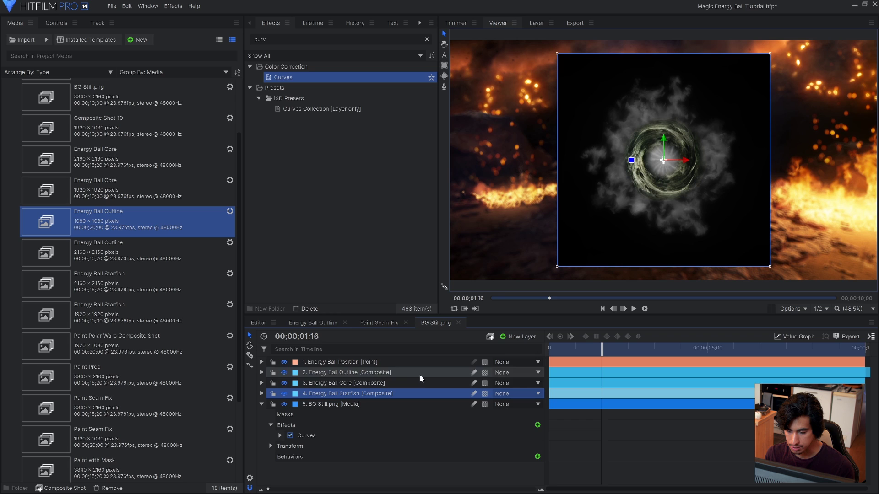
pyautogui.keyDown('shift'); pyautogui.click(419, 375); pyautogui.keyUp('shift')
pyautogui.click(508, 373)
pyautogui.click(529, 402)
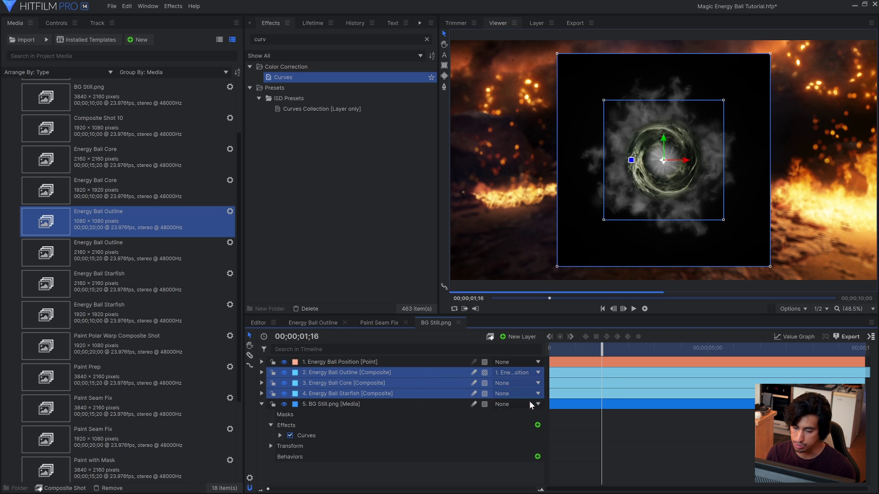
pyautogui.click(424, 364)
pyautogui.moveTo(669, 171); pyautogui.dragTo(631, 159)
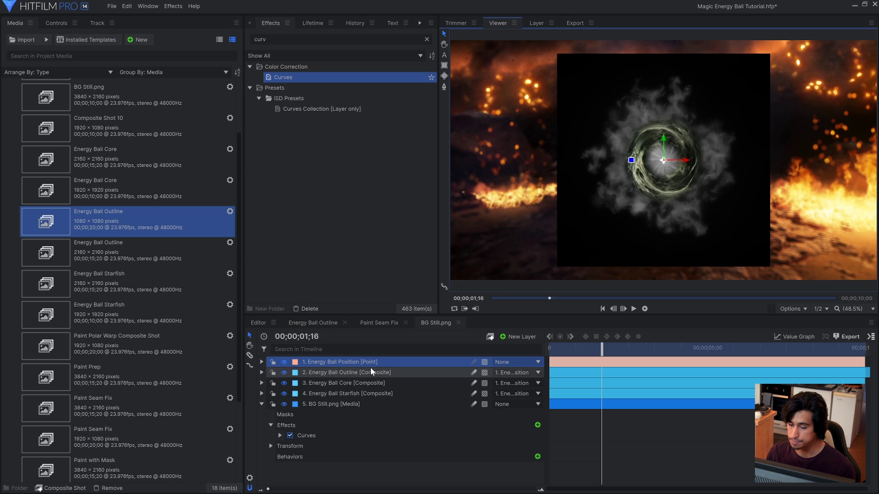
# Hide Energy Ball Outline, move Energy Ball Core below Starfish and change its blend mode
pyautogui.click(284, 372)
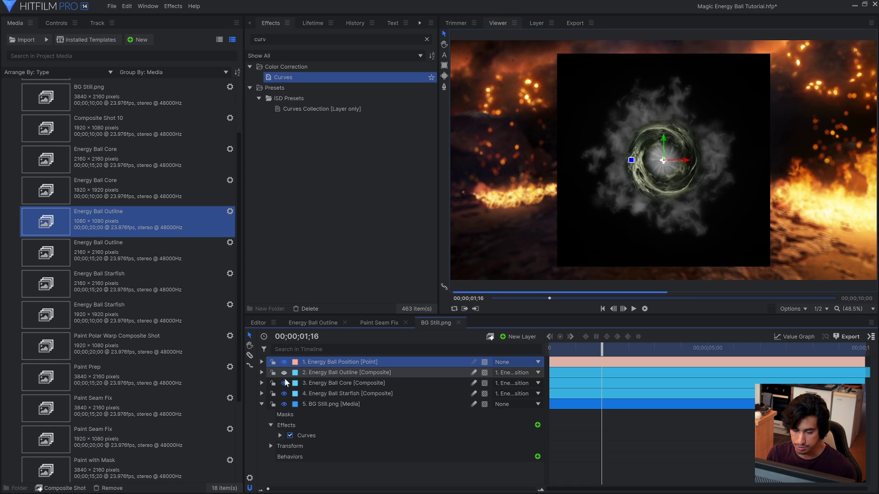
pyautogui.moveTo(284, 384); pyautogui.dragTo(313, 399)
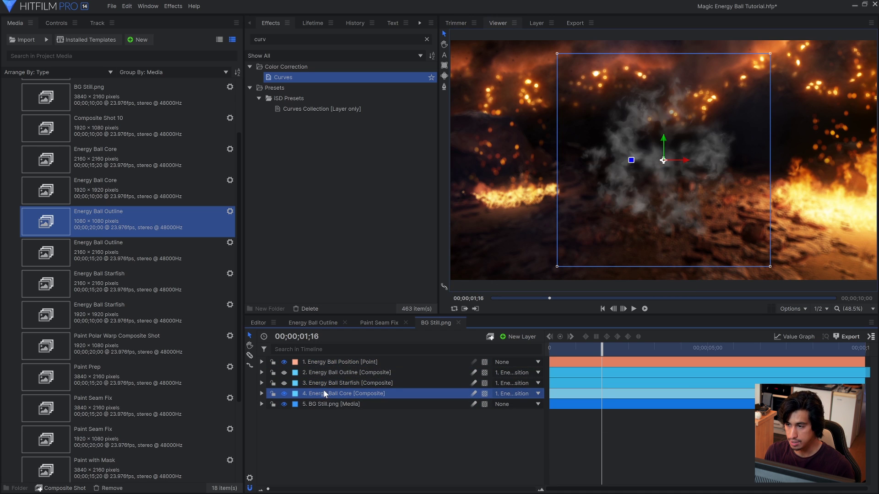
pyautogui.moveTo(643, 348); pyautogui.dragTo(664, 350)
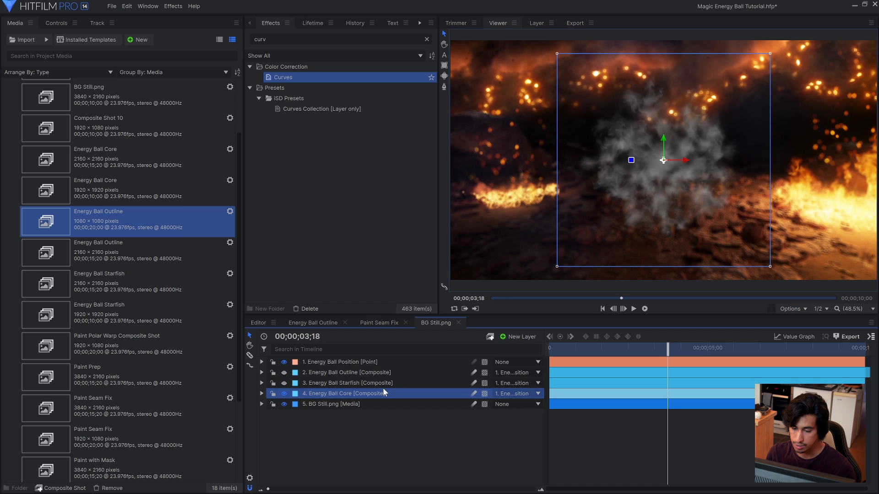
pyautogui.rightClick(382, 391)
pyautogui.moveTo(488, 141)
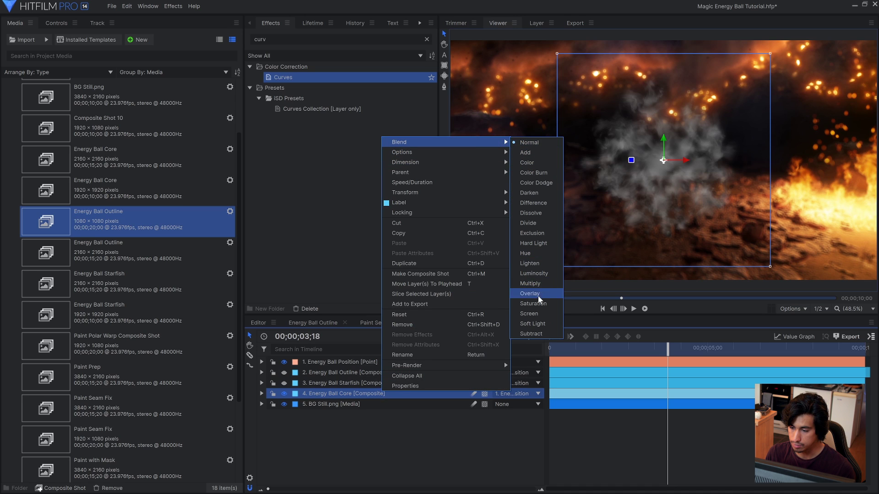
pyautogui.click(532, 314)
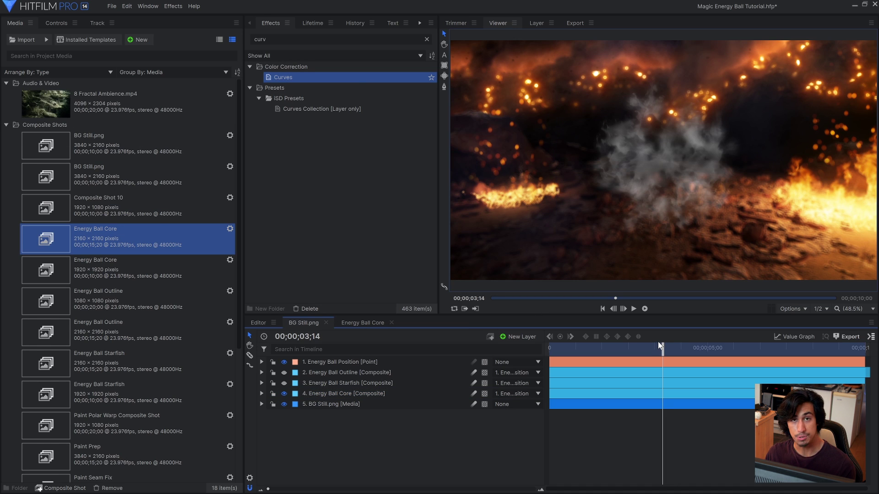
# Add Curves to Energy Ball Core and pull the Red curve down for a cyan tint
pyautogui.click(264, 39)
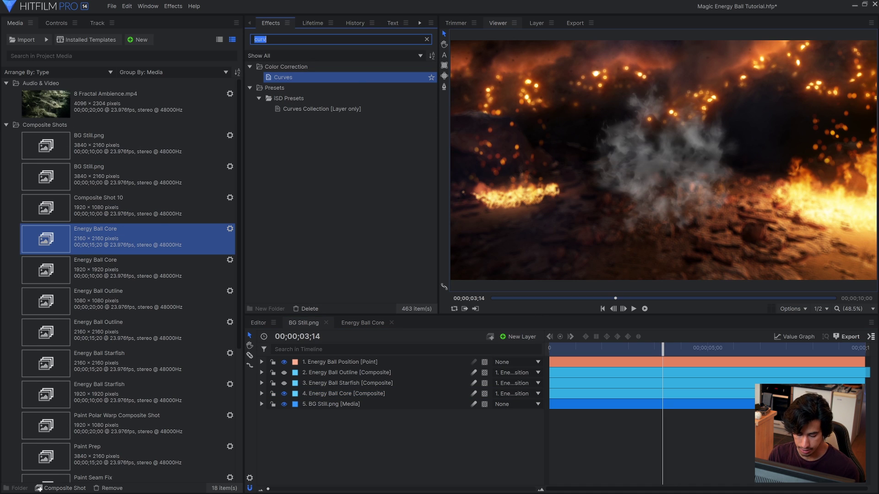
pyautogui.write('curves')
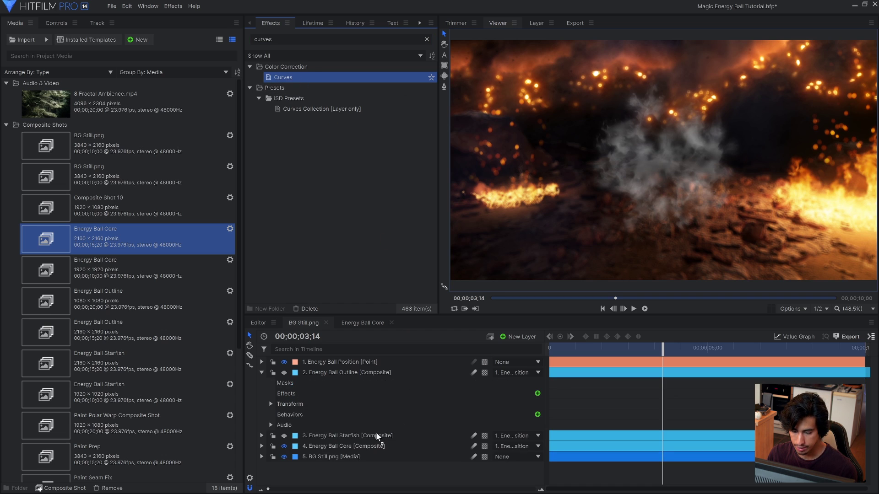
pyautogui.moveTo(373, 441); pyautogui.dragTo(375, 443)
pyautogui.click(56, 23)
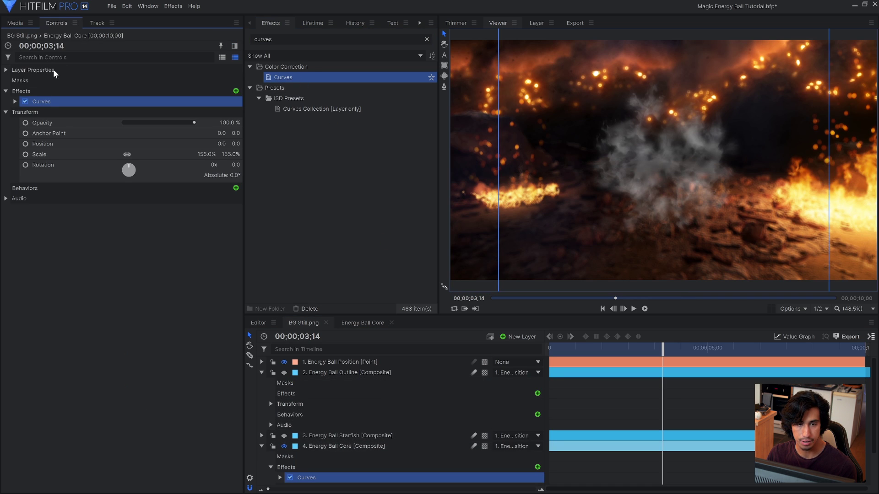
pyautogui.click(5, 112)
pyautogui.click(15, 102)
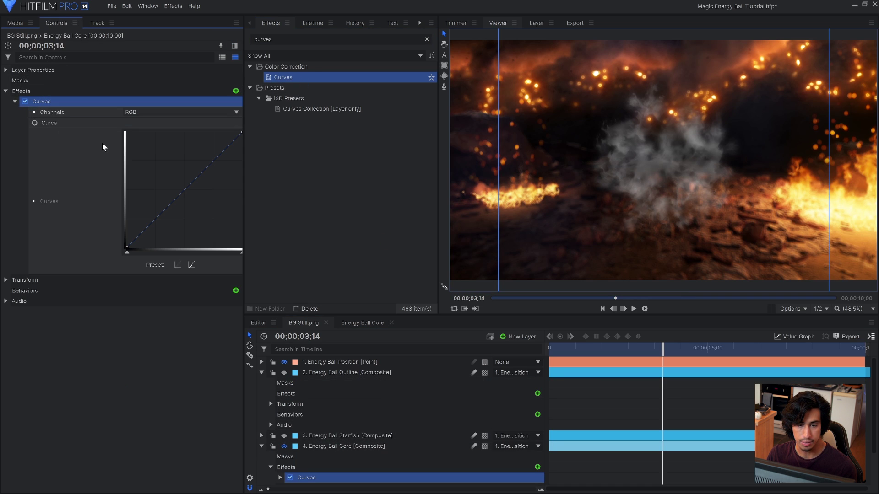
pyautogui.click(131, 112)
pyautogui.click(137, 132)
pyautogui.moveTo(149, 225); pyautogui.dragTo(183, 221)
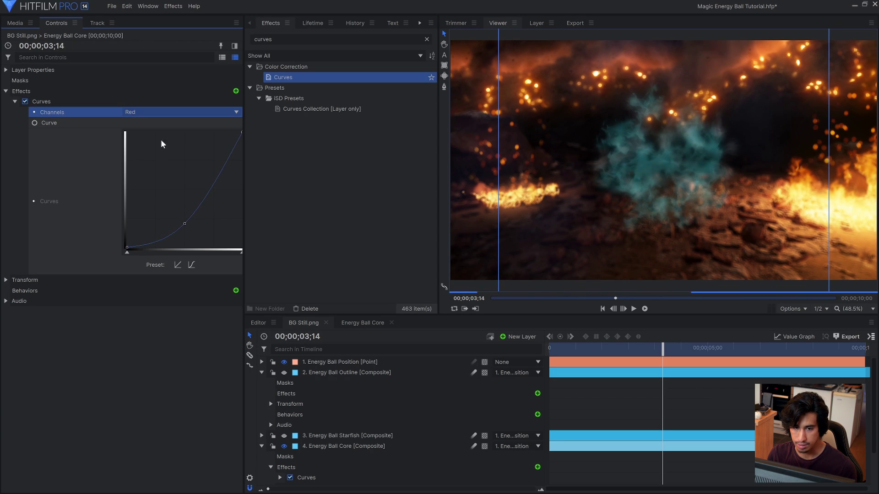
# Reshape the Green curve with a second point, then scrub to about 03;21
pyautogui.click(155, 112)
pyautogui.click(147, 148)
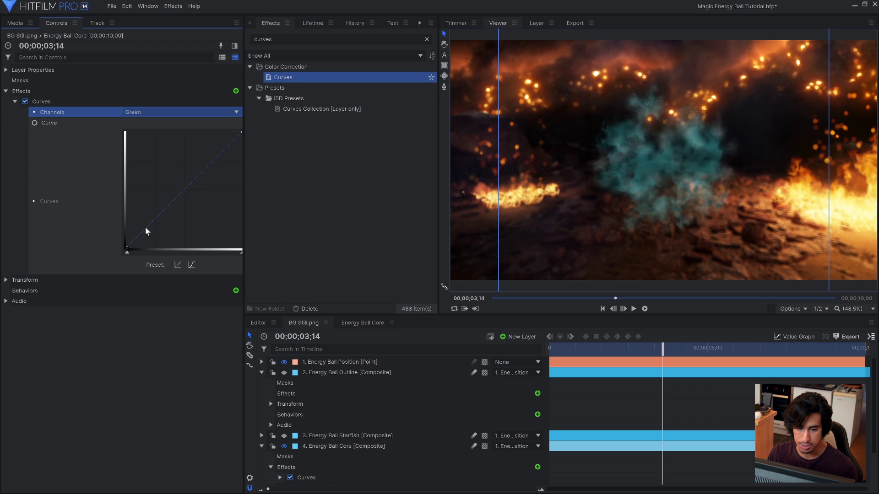
pyautogui.moveTo(145, 227); pyautogui.dragTo(150, 230)
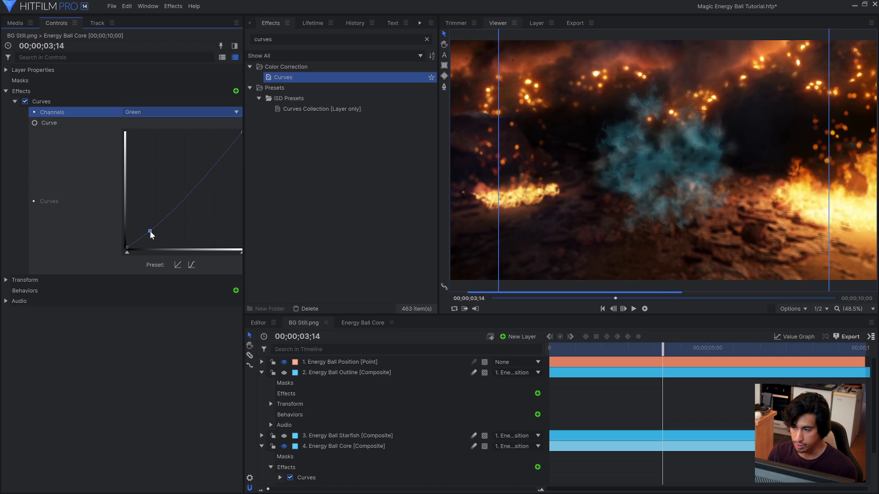
pyautogui.click(218, 156)
pyautogui.moveTo(218, 156); pyautogui.dragTo(216, 154)
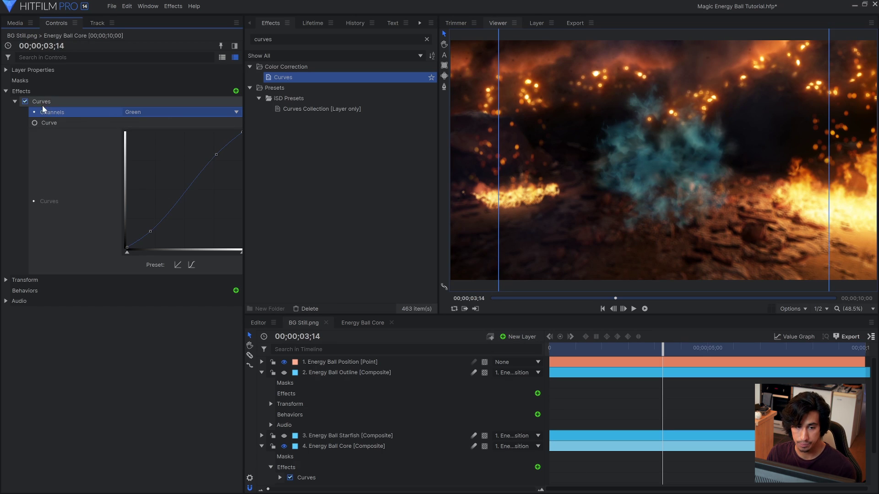
pyautogui.click(15, 103)
pyautogui.click(608, 351)
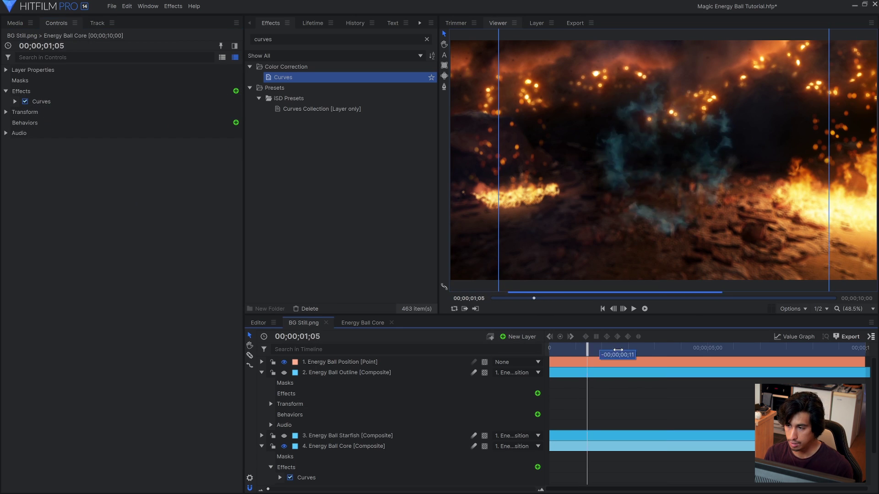
pyautogui.moveTo(617, 350); pyautogui.dragTo(673, 350)
# Add Glow to Energy Ball Core with Intensity 1.3, Threshold 17% and Radius 281.6 px
pyautogui.click(394, 40)
pyautogui.write('gl')
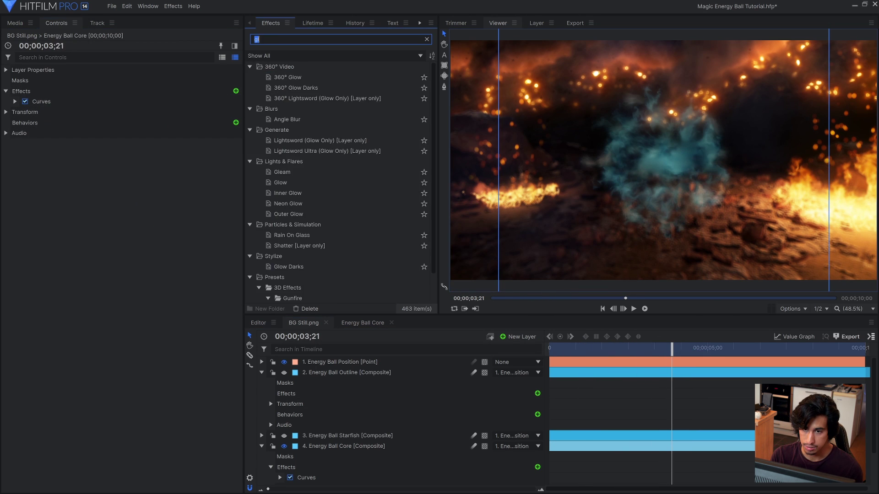
pyautogui.write('ow')
pyautogui.moveTo(294, 151); pyautogui.dragTo(28, 106)
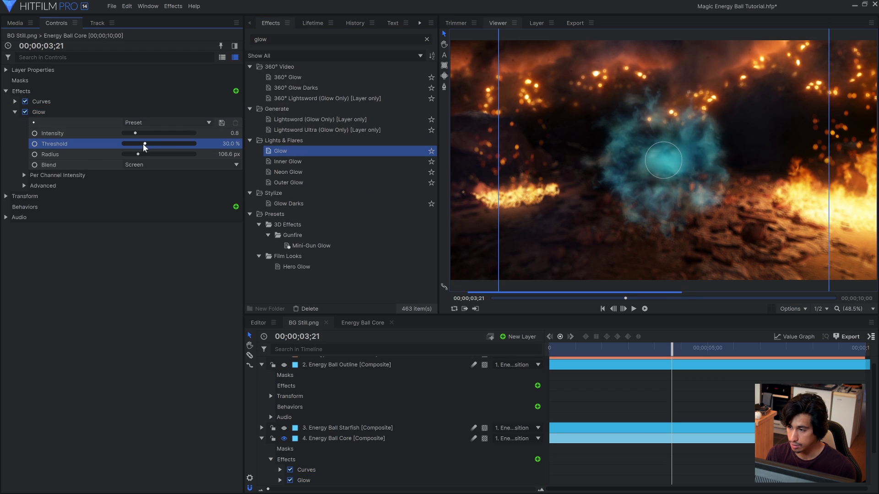
pyautogui.moveTo(143, 144)
pyautogui.mouseDown()
pyautogui.moveTo(134, 145)
pyautogui.moveTo(143, 133)
pyautogui.moveTo(139, 154)
pyautogui.moveTo(162, 155)
pyautogui.moveTo(139, 135)
pyautogui.mouseUp()
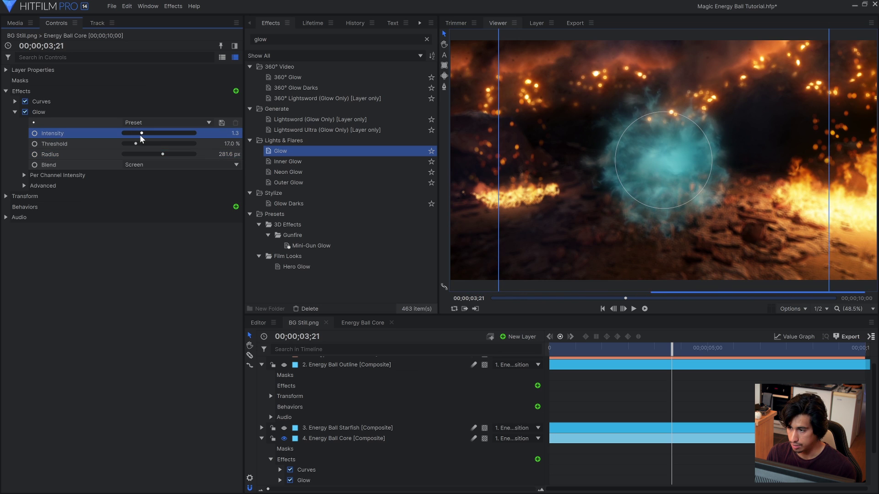
pyautogui.click(16, 110)
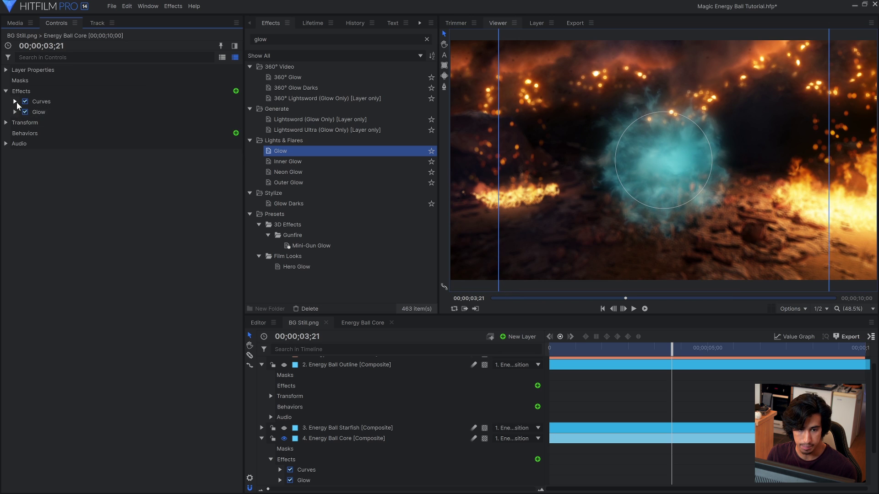
# Nudge the lower Green curve point and preview the composite playback
pyautogui.click(15, 101)
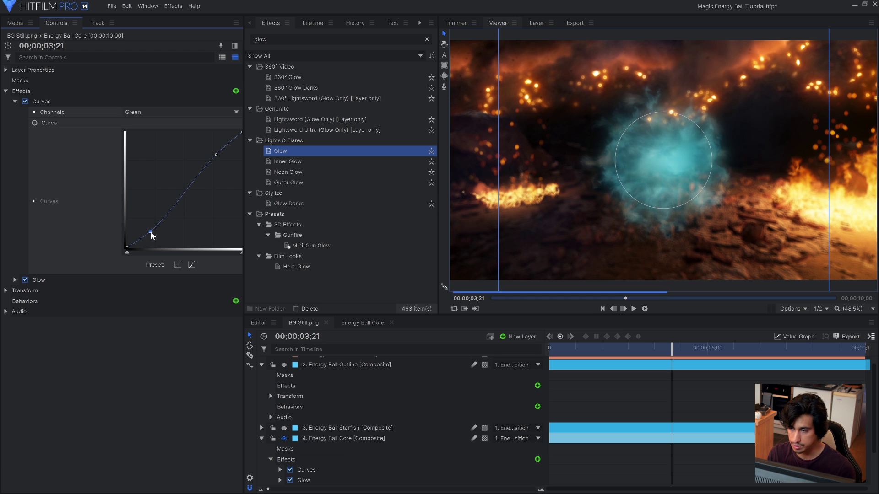
pyautogui.moveTo(150, 232); pyautogui.dragTo(157, 233)
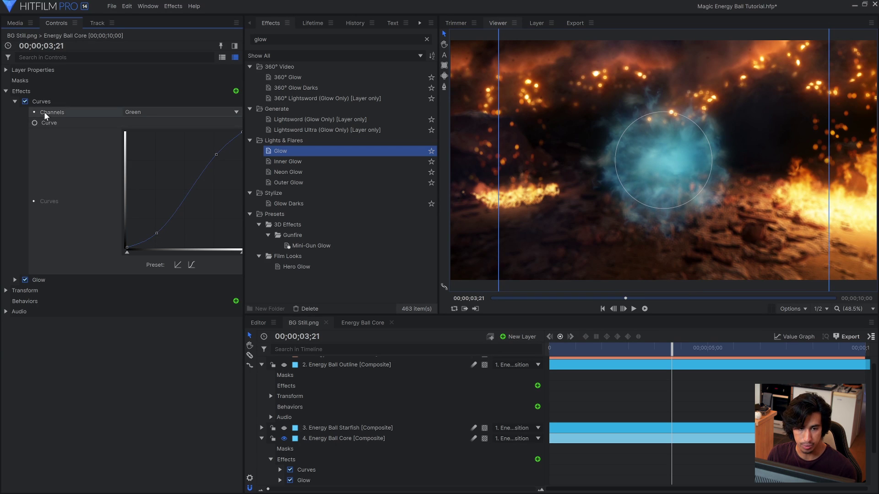
pyautogui.click(15, 102)
pyautogui.press('space')
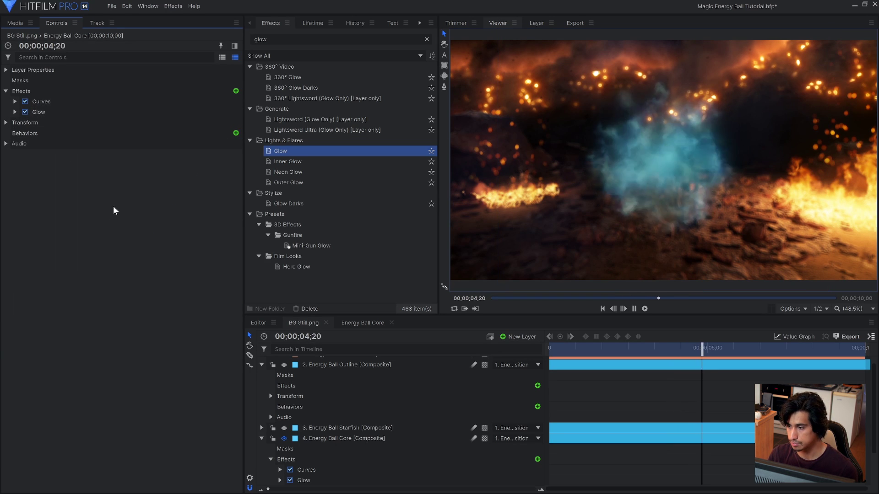
pyautogui.press('space')
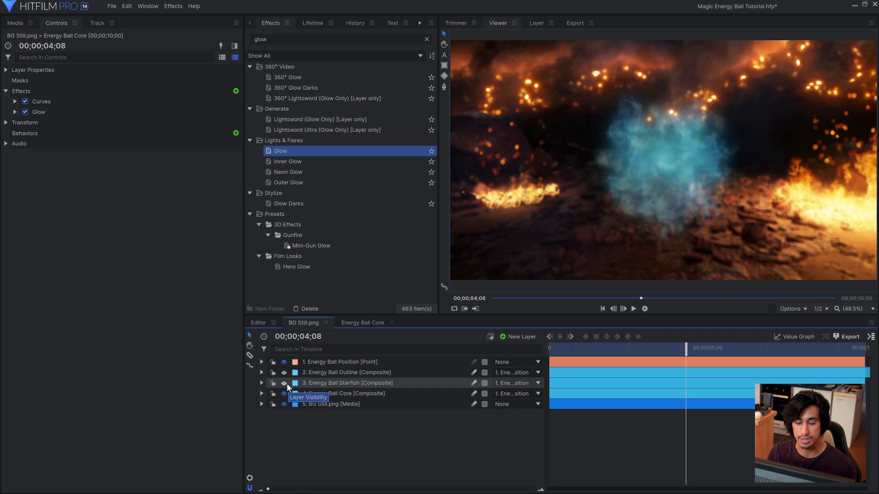
# Show the Energy Ball Starfish layer again and set its blend mode to Screen
pyautogui.click(286, 384)
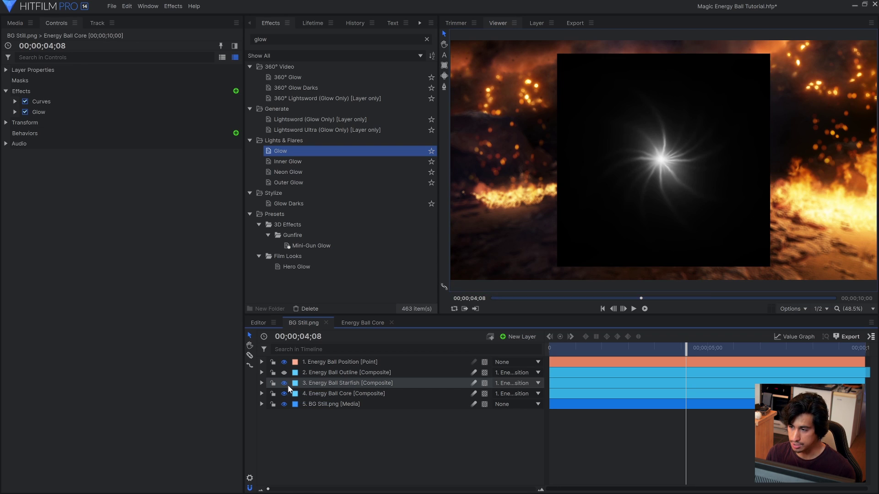
pyautogui.click(345, 384)
pyautogui.rightClick(345, 385)
pyautogui.moveTo(444, 136)
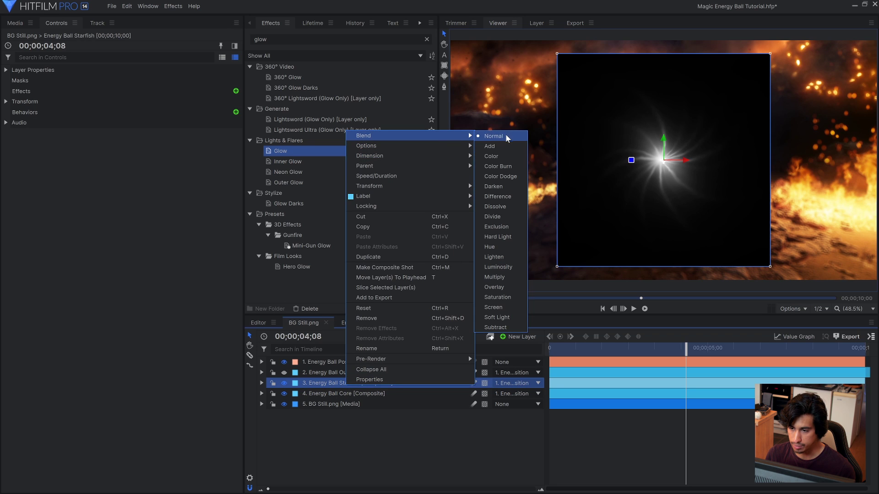
pyautogui.click(498, 308)
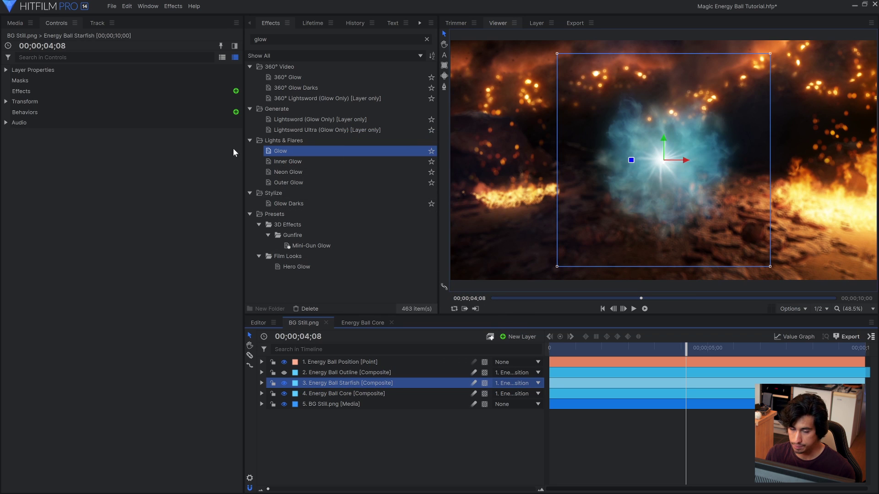
# Enlarge the Starfish layer's scale from 212% to 238%
pyautogui.click(14, 102)
pyautogui.click(46, 144)
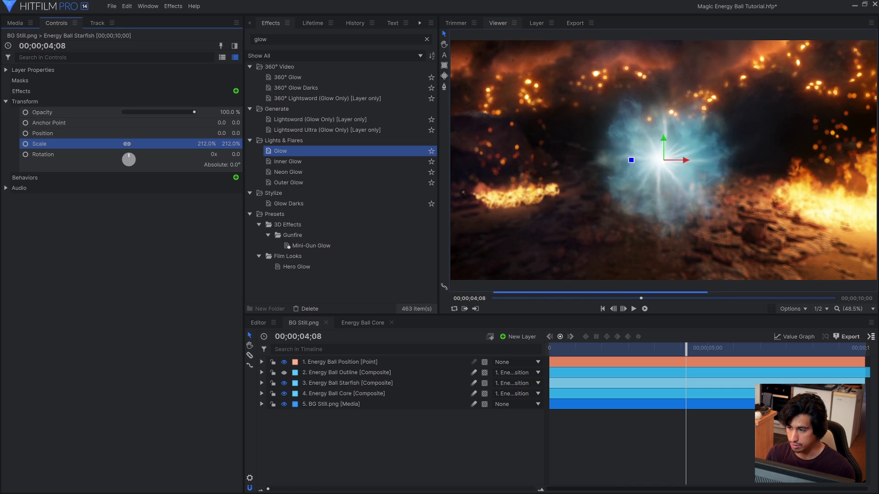
pyautogui.moveTo(205, 143); pyautogui.dragTo(218, 143)
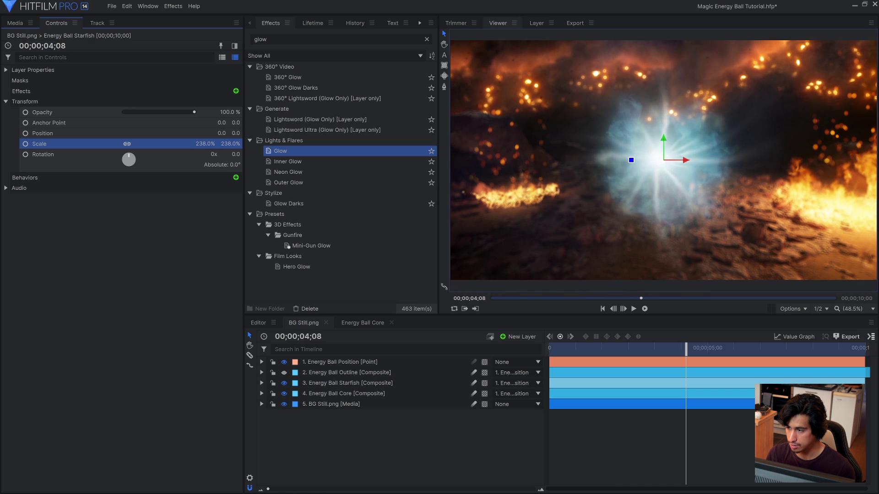
# Play back the composite to preview it, then reselect the Starfish layer
pyautogui.click(502, 427)
pyautogui.press('space')
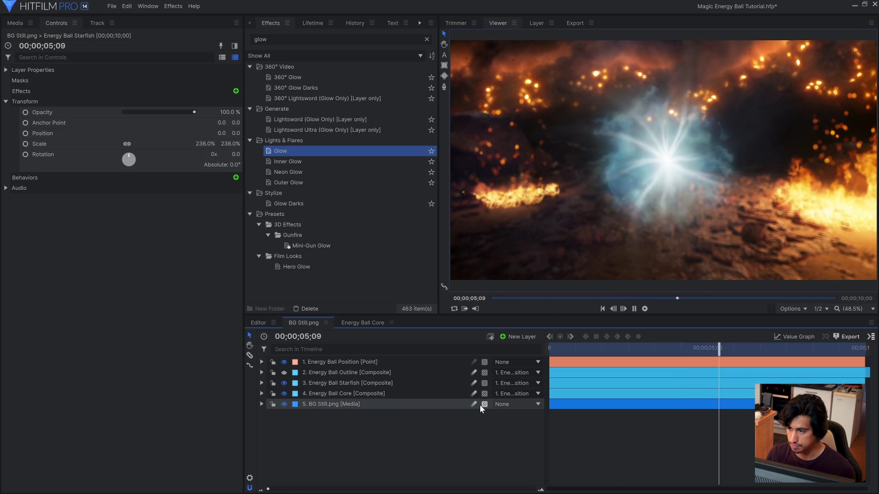
pyautogui.click(348, 362)
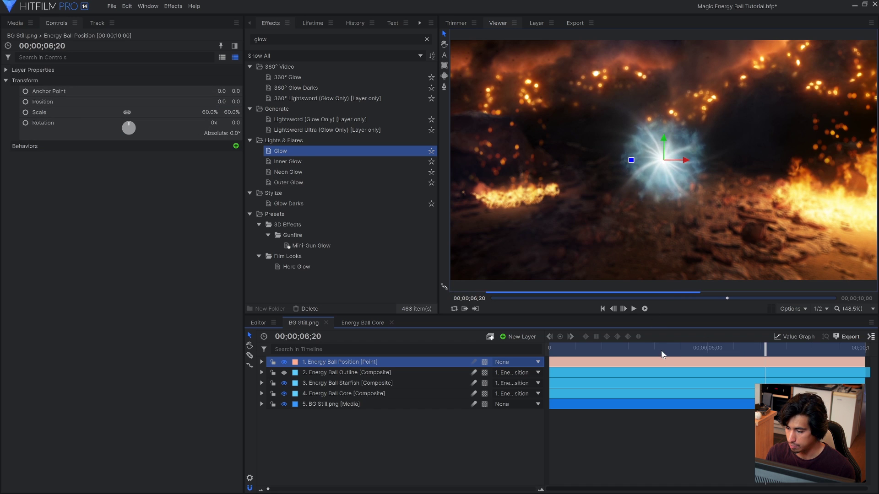
pyautogui.moveTo(661, 348); pyautogui.dragTo(665, 348)
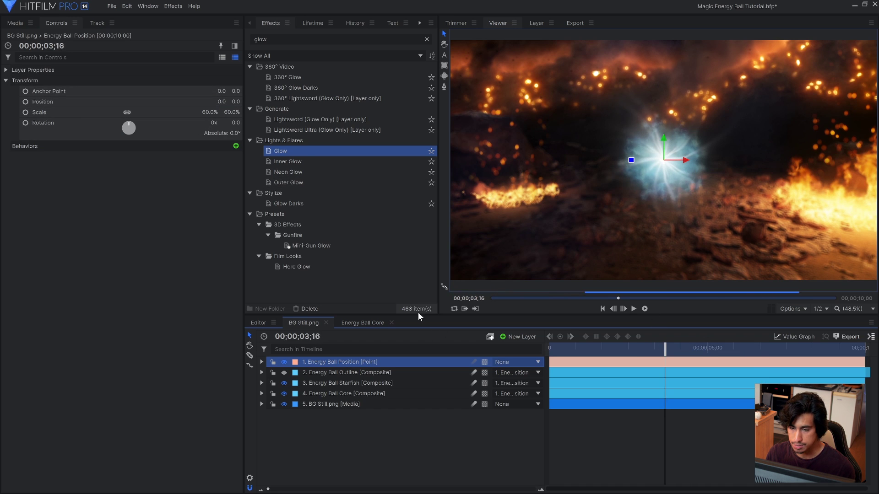
pyautogui.click(390, 383)
pyautogui.click(298, 39)
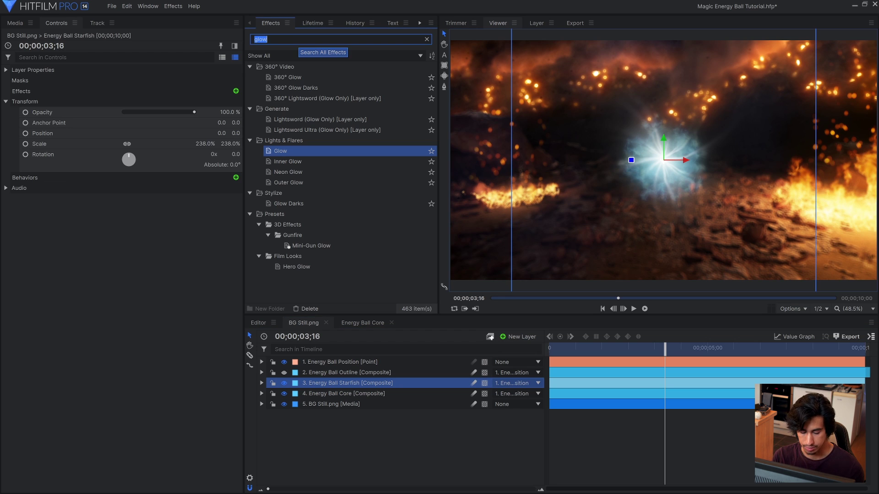
# Add Color Vibrance to the Starfish layer with a cyan-blue tint and vibrance about 1.4
pyautogui.write('vribvibranc')
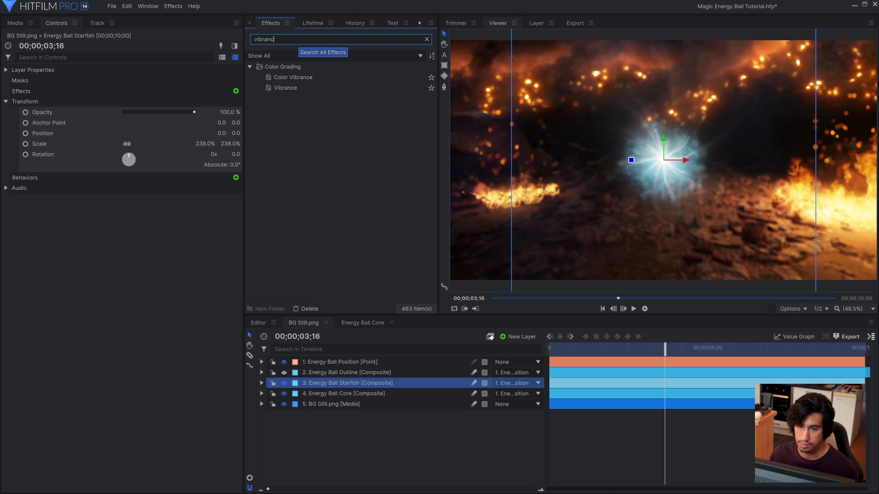
pyautogui.click(320, 79)
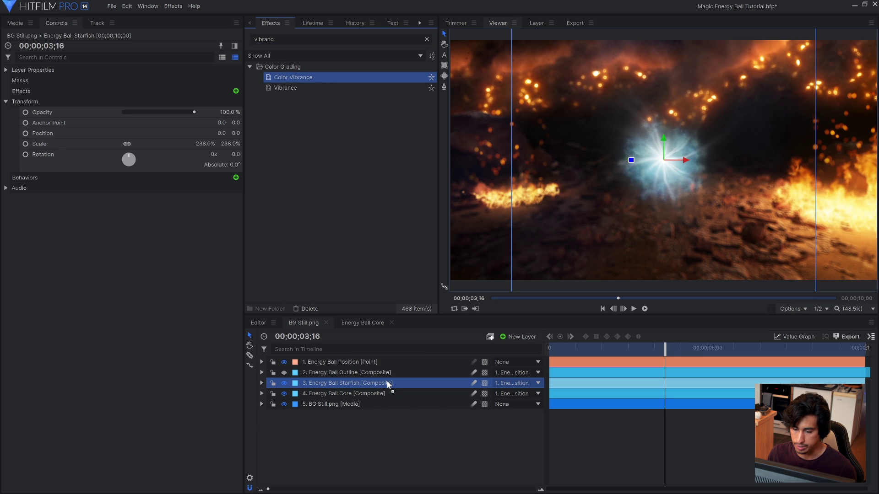
pyautogui.moveTo(388, 383); pyautogui.dragTo(387, 383)
pyautogui.click(15, 102)
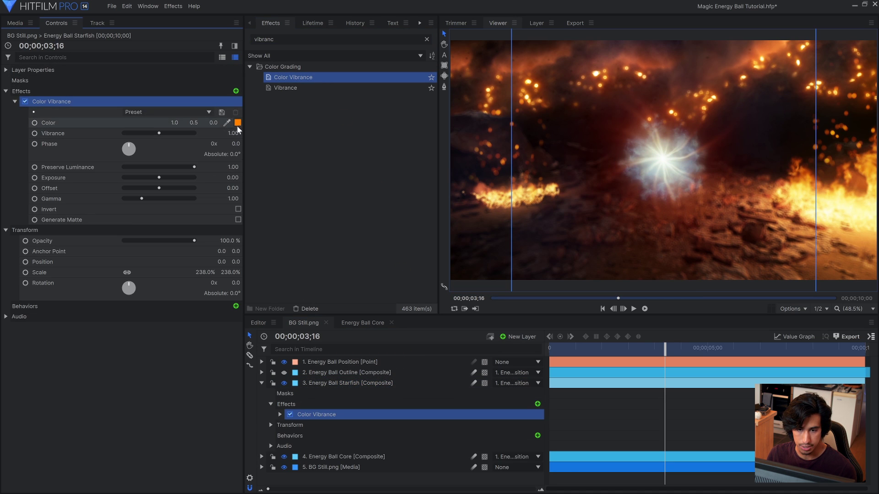
pyautogui.click(237, 123)
pyautogui.click(471, 160)
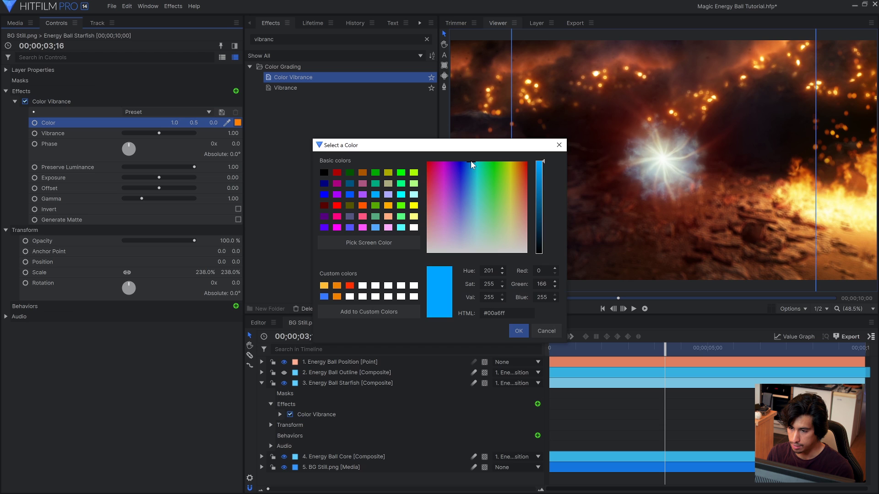
pyautogui.click(519, 331)
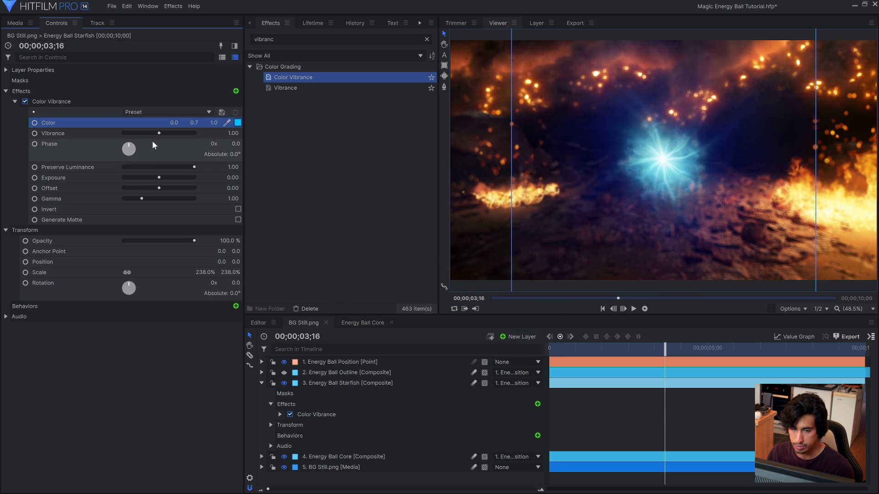
pyautogui.moveTo(158, 133)
pyautogui.mouseDown()
pyautogui.moveTo(180, 133)
pyautogui.moveTo(163, 134)
pyautogui.mouseUp()
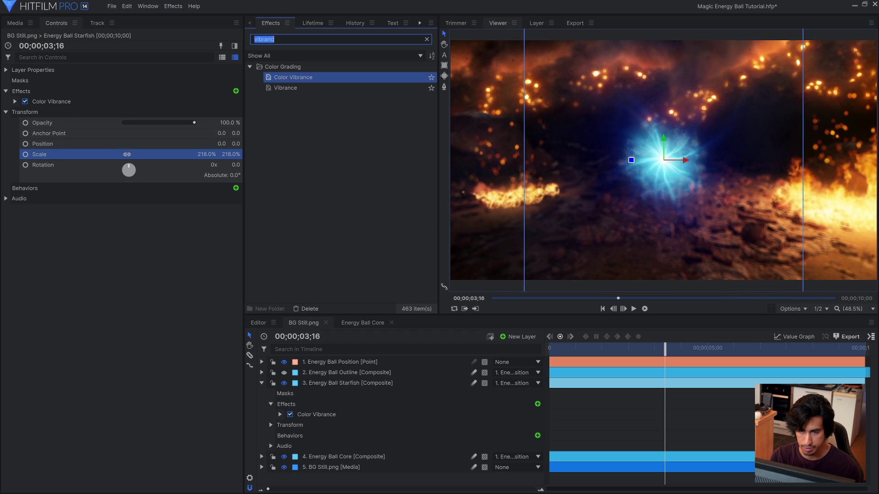
# Add Radial Blur to the Starfish layer with a 20 angle and play back the result
pyautogui.write('arraio')
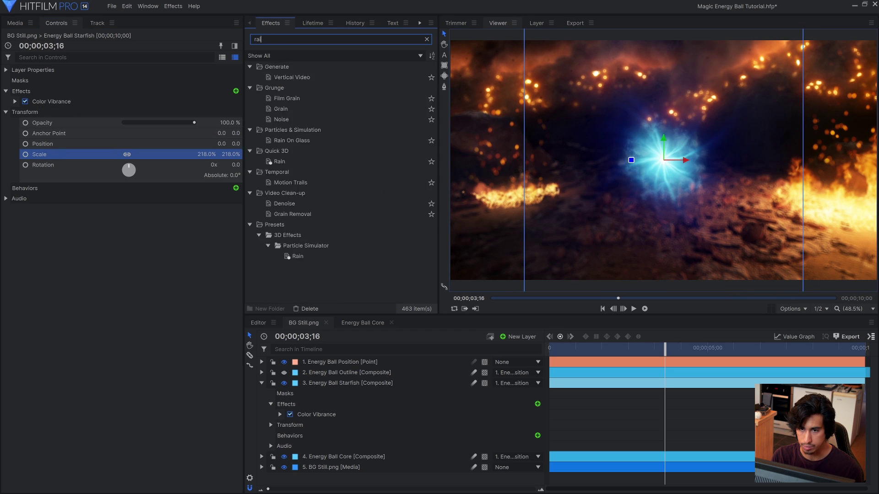
pyautogui.press('BackSpace')
pyautogui.press('BackSpace')
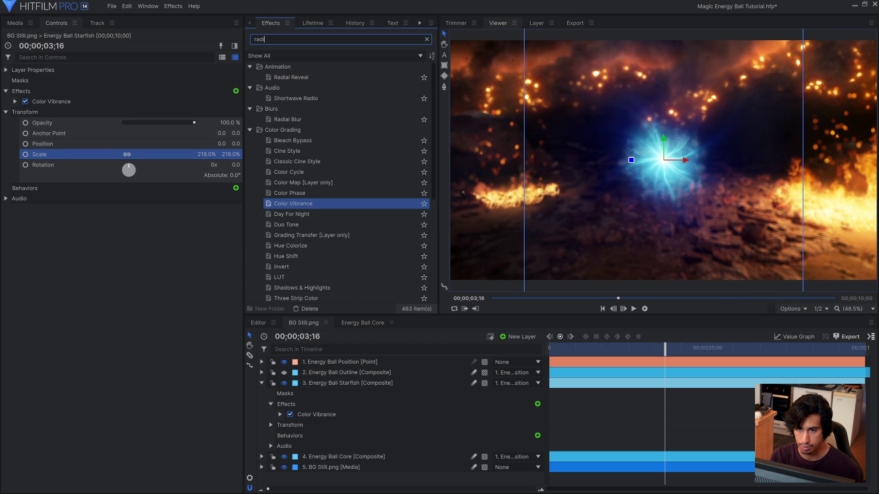
pyautogui.write('dial')
pyautogui.moveTo(302, 99); pyautogui.dragTo(43, 99)
pyautogui.click(15, 102)
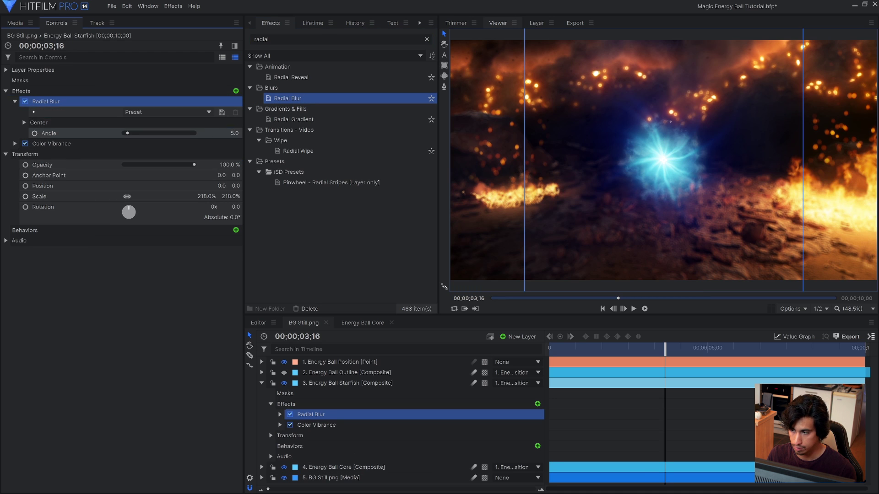
pyautogui.moveTo(668, 121); pyautogui.dragTo(687, 122)
pyautogui.press('space')
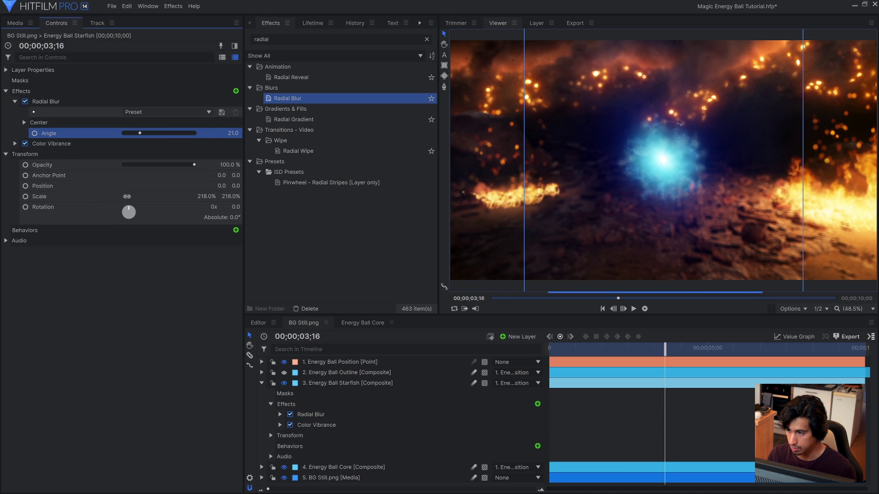
# Show the Energy Ball Outline layer and desaturate it to -100 with Hue, Saturation & Lightness
pyautogui.click(284, 373)
pyautogui.click(332, 376)
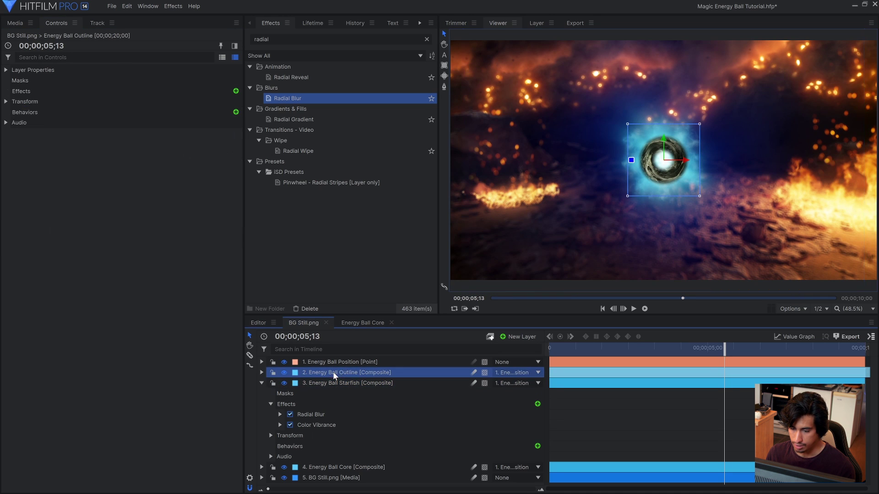
pyautogui.doubleClick(262, 40)
pyautogui.write('sat')
pyautogui.moveTo(309, 76); pyautogui.dragTo(6, 103)
pyautogui.click(15, 102)
pyautogui.click(24, 122)
pyautogui.moveTo(159, 144); pyautogui.dragTo(76, 140)
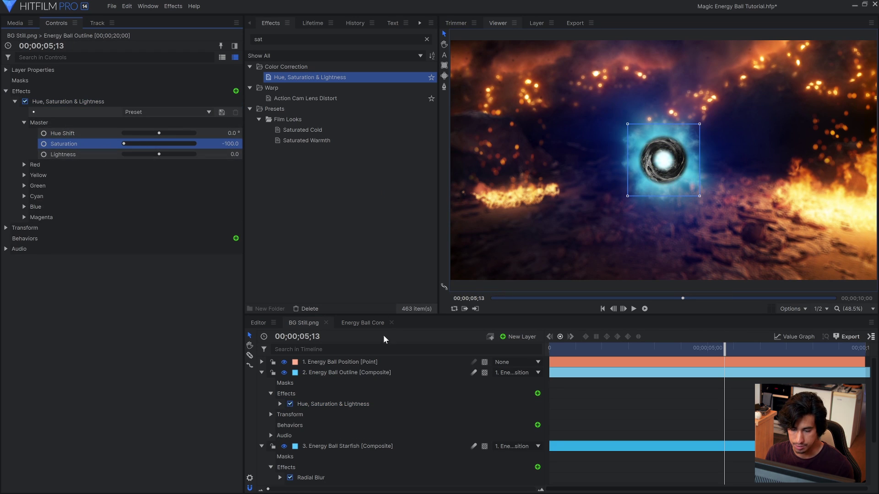
# Blend the Outline layer in Screen mode and set its scale to 196%
pyautogui.rightClick(369, 373)
pyautogui.moveTo(435, 124)
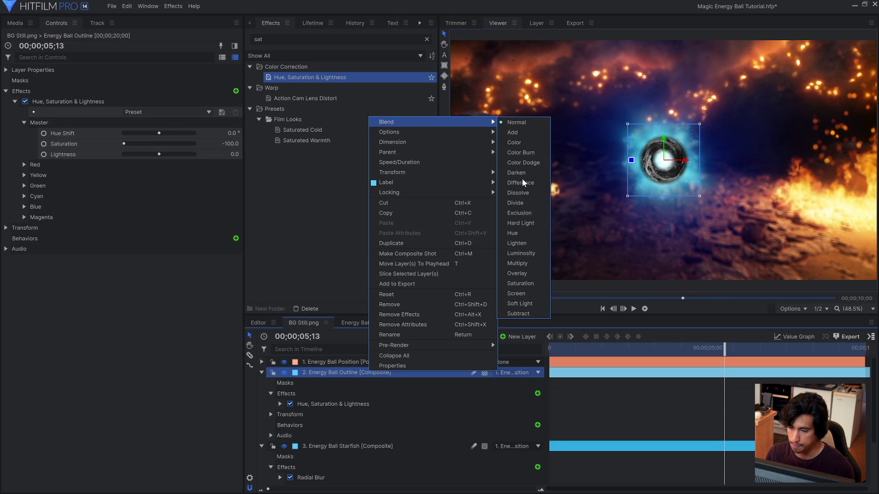
pyautogui.click(525, 293)
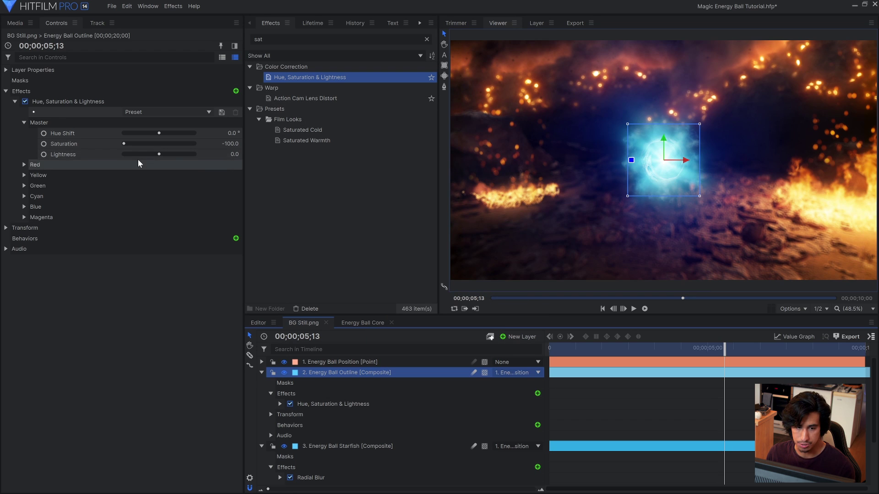
pyautogui.click(15, 102)
pyautogui.click(6, 112)
pyautogui.doubleClick(208, 155)
pyautogui.write('191')
pyautogui.press('Return')
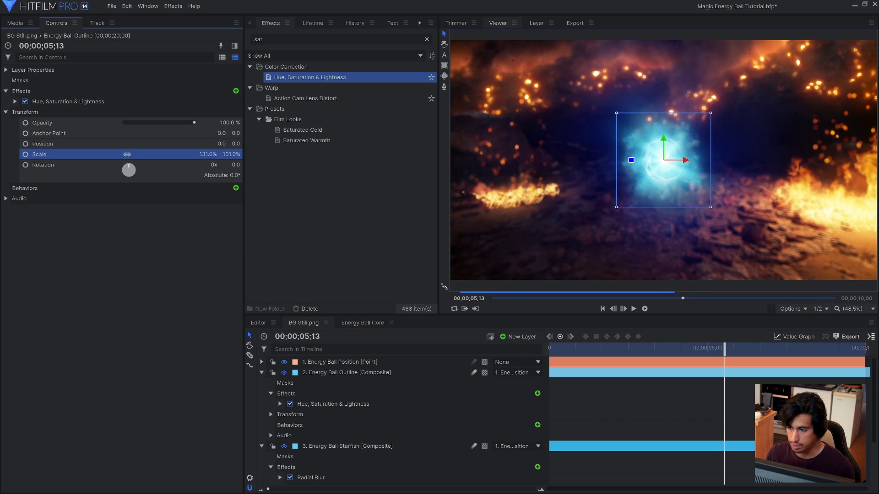
pyautogui.write('196')
pyautogui.press('Return')
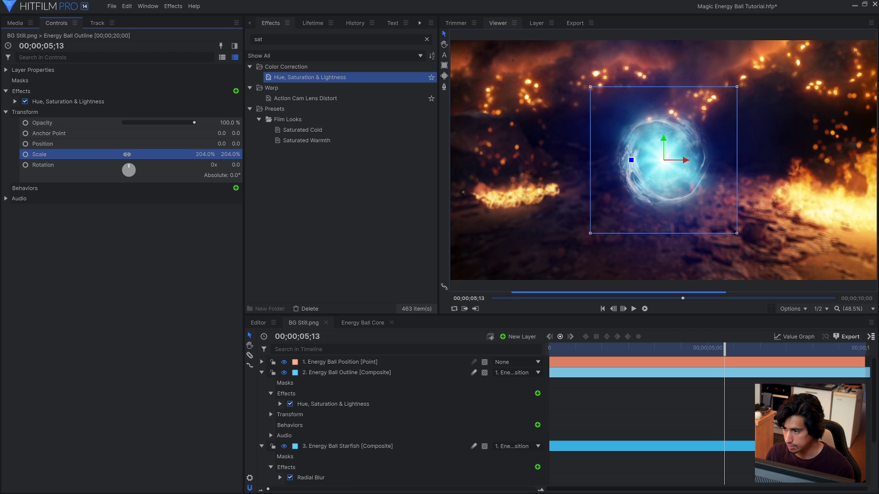
# Add Blur (radius about 10 px) and Diffuse to the Outline layer
pyautogui.click(299, 38)
pyautogui.write('blur')
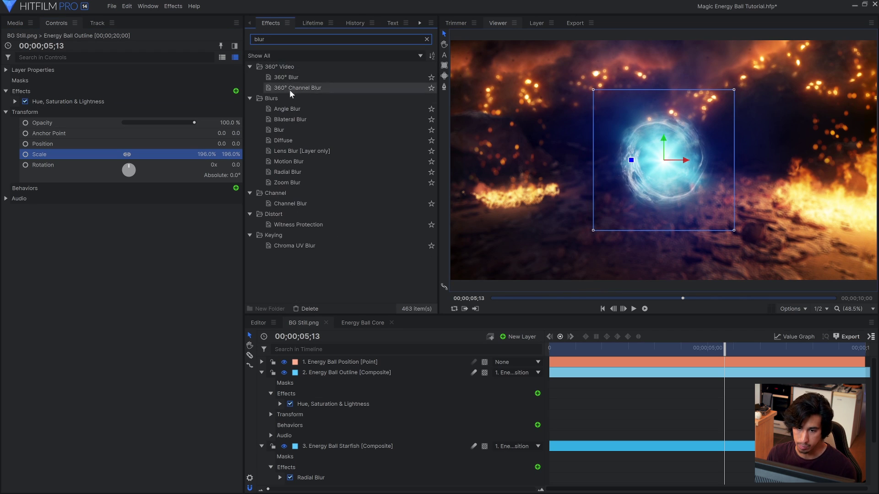
pyautogui.moveTo(291, 130); pyautogui.dragTo(182, 155)
pyautogui.moveTo(275, 138); pyautogui.dragTo(50, 117)
pyautogui.click(15, 112)
pyautogui.moveTo(136, 133); pyautogui.dragTo(124, 134)
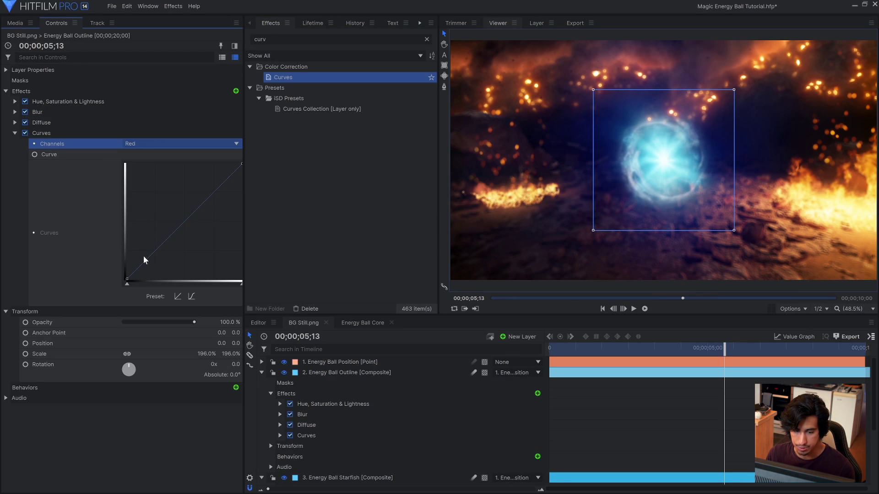
# Bend the red and green channel curves, then fade the Outline layer to 30% opacity
pyautogui.moveTo(144, 259); pyautogui.dragTo(154, 265)
pyautogui.click(151, 144)
pyautogui.click(152, 181)
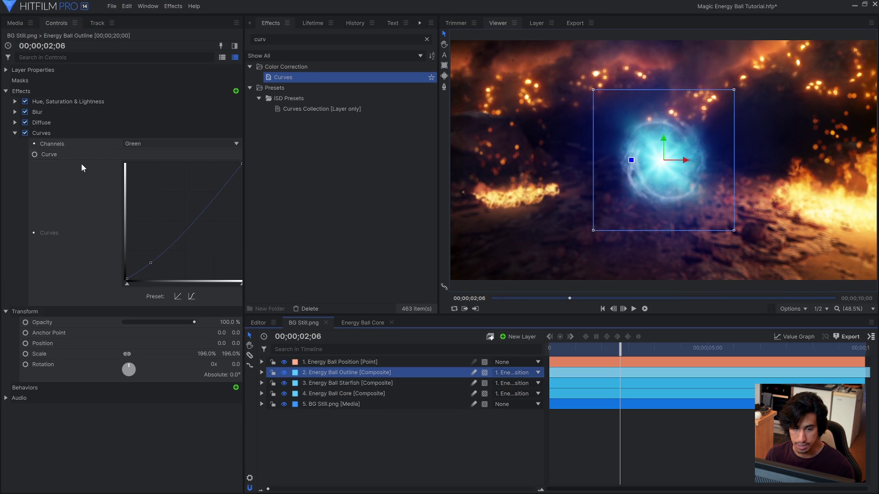
pyautogui.click(14, 132)
pyautogui.moveTo(153, 156)
pyautogui.mouseDown()
pyautogui.moveTo(133, 156)
pyautogui.moveTo(141, 152)
pyautogui.mouseUp()
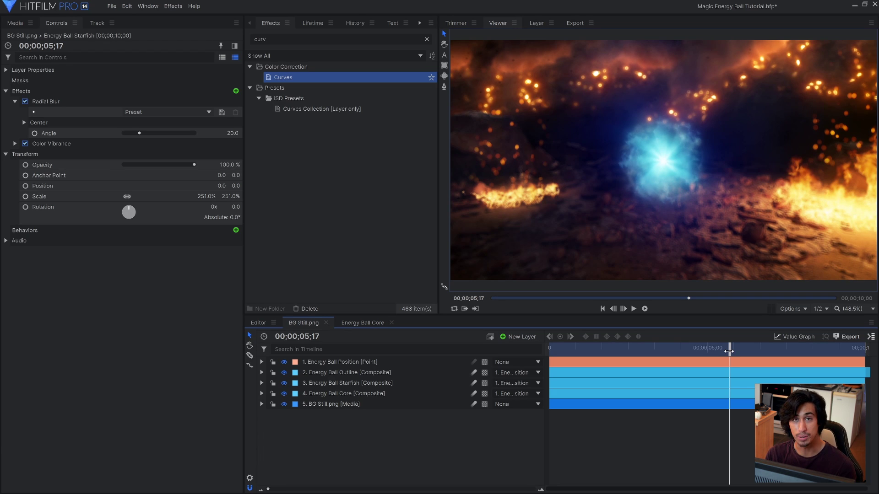
# At 04;00, drag the Energy Ball Position point to 659.8, 255.6, toward the right-hand flames
pyautogui.moveTo(728, 351); pyautogui.dragTo(675, 351)
pyautogui.click(382, 363)
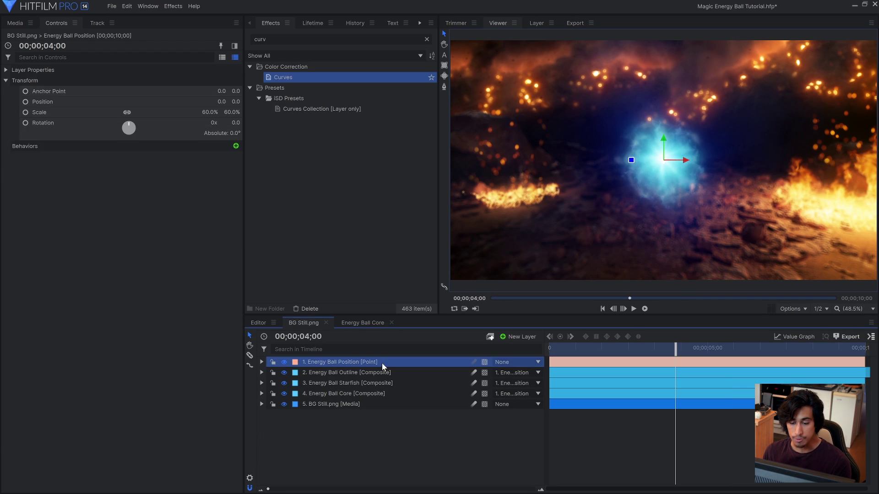
pyautogui.moveTo(665, 164); pyautogui.dragTo(726, 129)
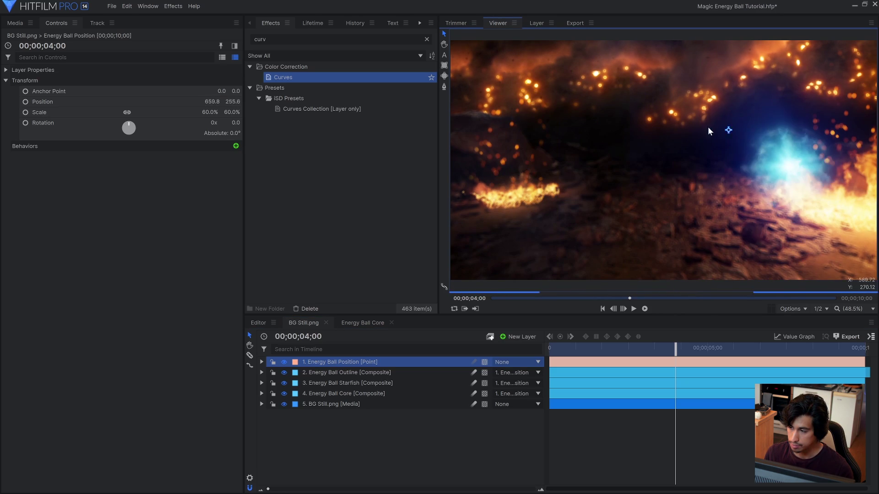